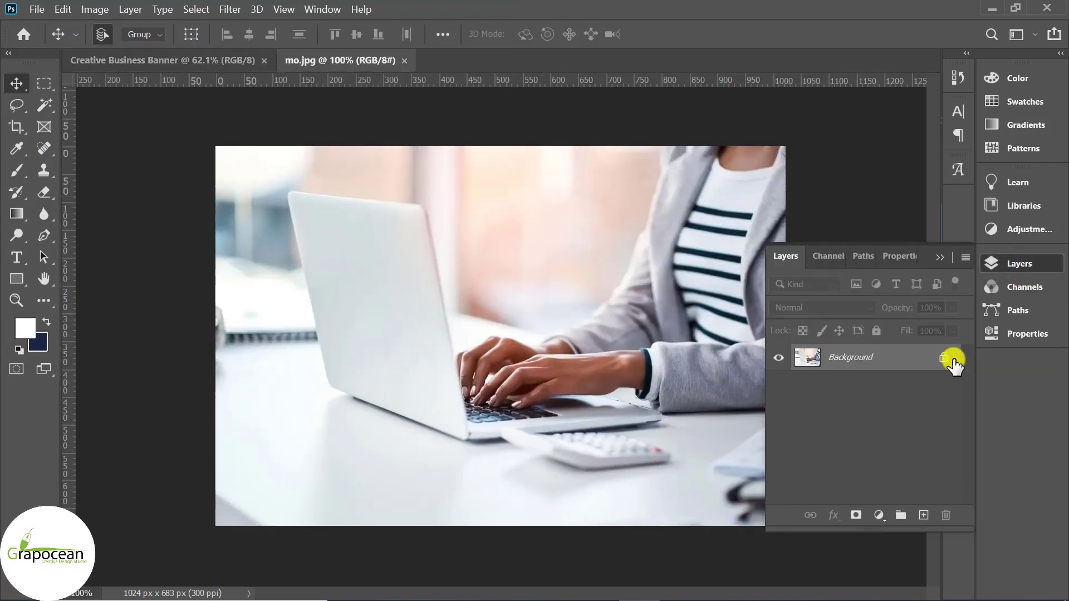
Unlock the mo.jpg background layer and bring the photo into the Creative Business Banner document, positioned against its right edge
{"action": "left_click", "coordinate": [951, 359]}
{"action": "left_click_drag", "start_coordinate": [443, 187], "coordinate": [637, 345]}
{"action": "scroll", "coordinate": [544, 316], "scroll_direction": "down", "scroll_amount": 2}
{"action": "left_click_drag", "start_coordinate": [673, 392], "coordinate": [726, 418]}
{"action": "key", "text": "ctrl+t"}
{"action": "left_click", "coordinate": [798, 34]}
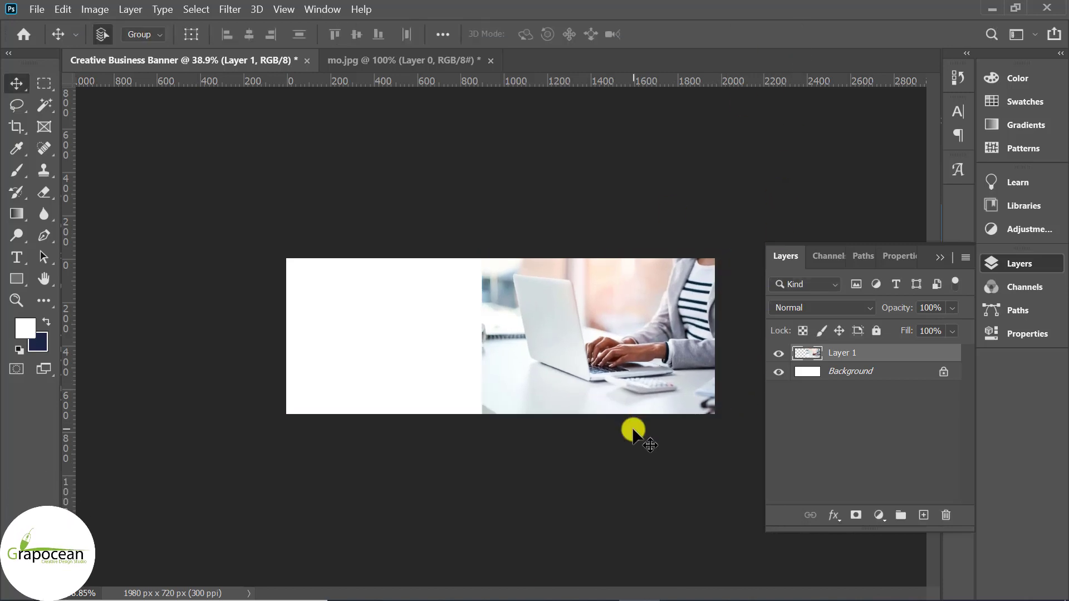
Add a solid color fill layer in #c8d6e5 and place it beneath the photo layer
{"action": "left_click", "coordinate": [888, 515]}
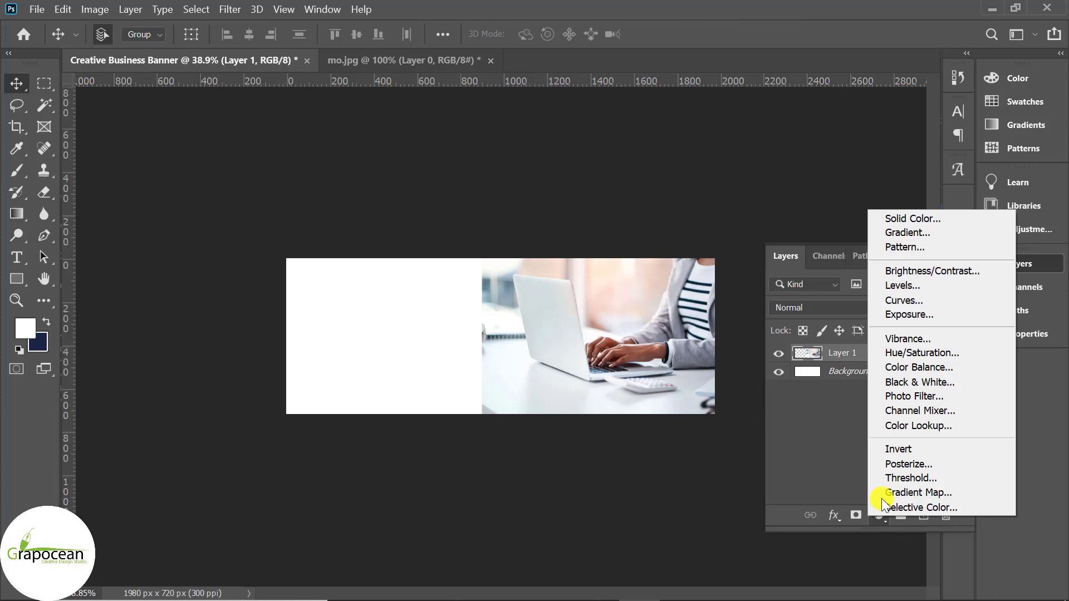
{"action": "left_click", "coordinate": [926, 211]}
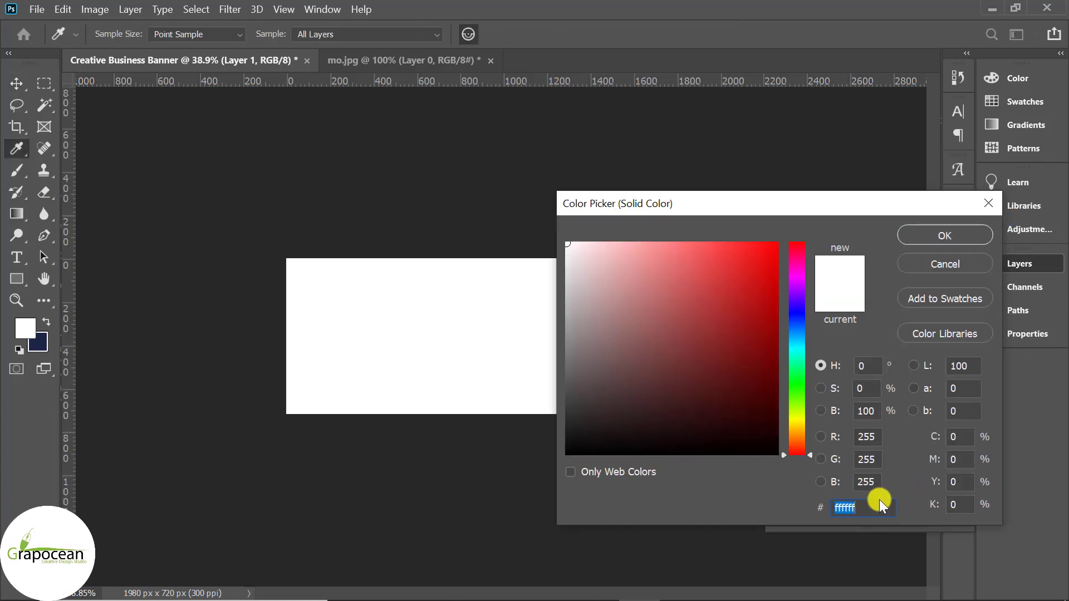
{"action": "type", "text": "#c8d6e5"}
{"action": "left_click", "coordinate": [961, 235]}
{"action": "left_click_drag", "start_coordinate": [888, 353], "coordinate": [908, 383]}
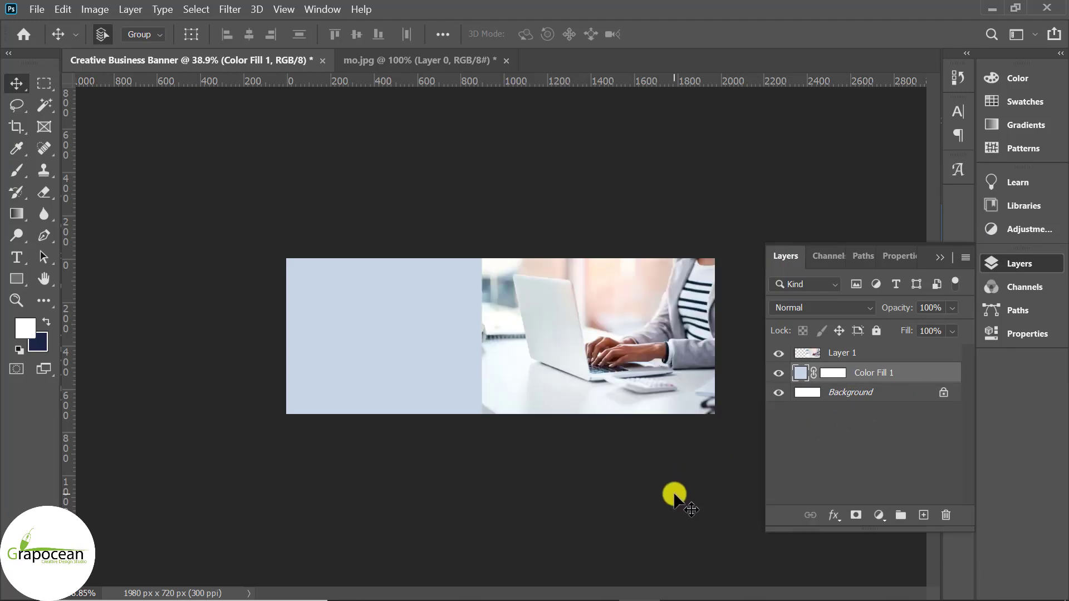
Lower the color fill layer's opacity to 50% and change its color to #f8fbff
{"action": "key", "text": "5"}
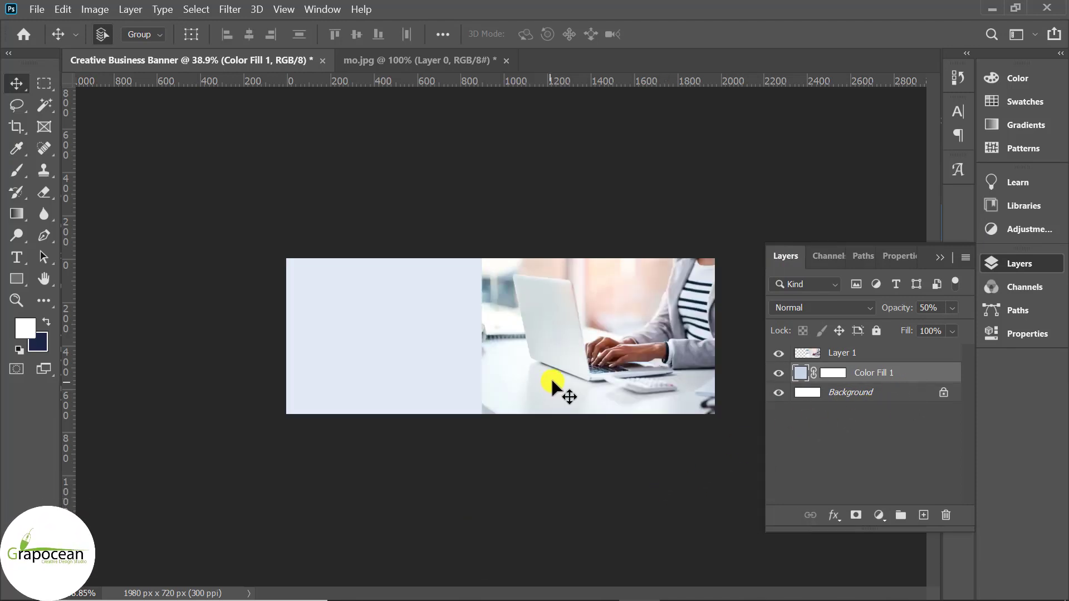
{"action": "double_click", "coordinate": [799, 374]}
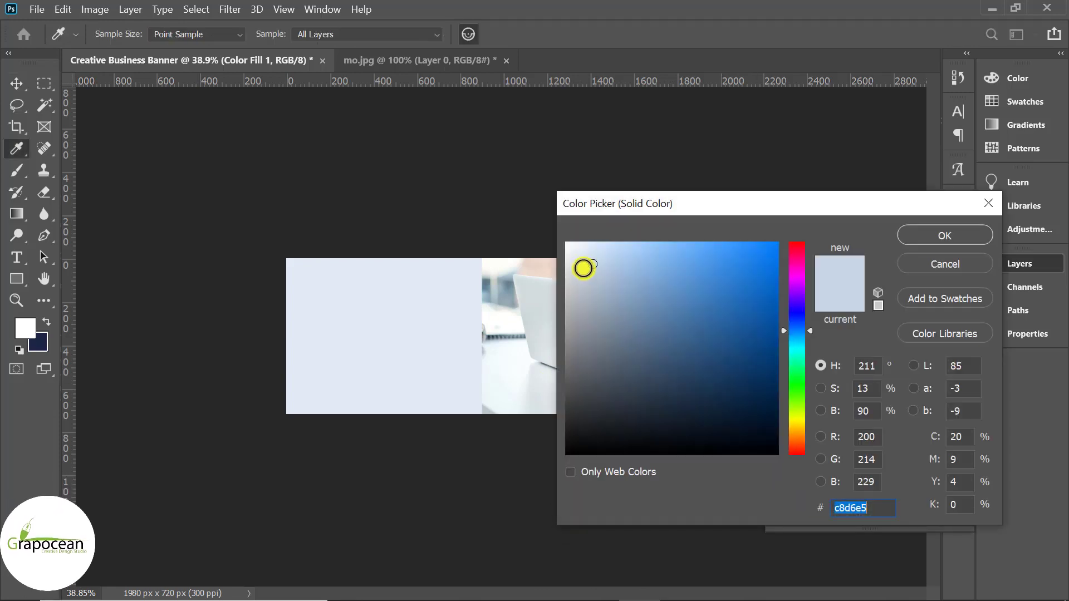
{"action": "left_click", "coordinate": [566, 262]}
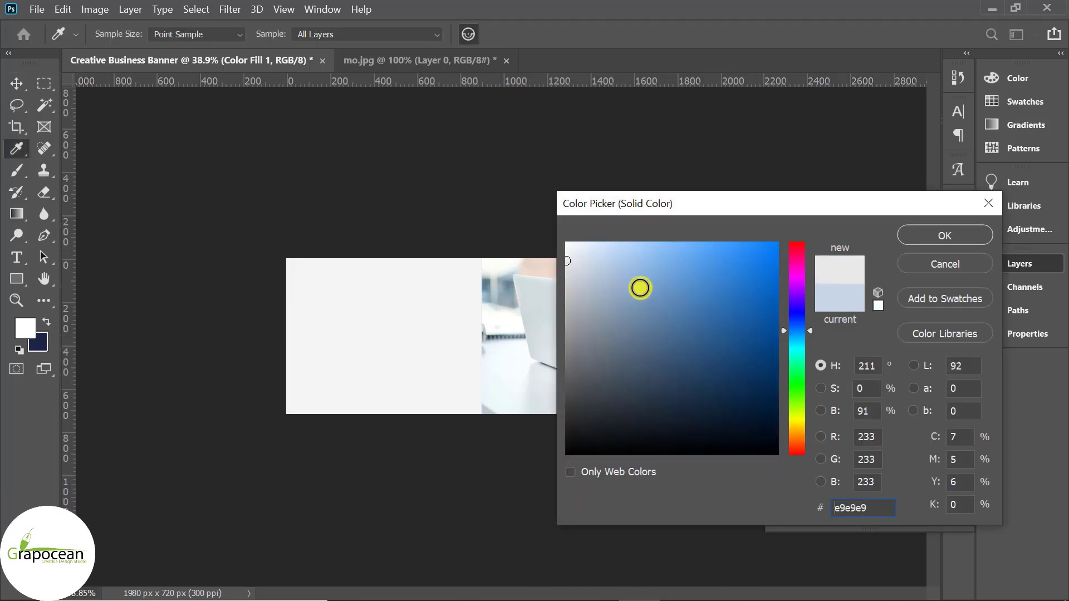
{"action": "mouse_move", "coordinate": [599, 265]}
{"action": "left_mouse_down"}
{"action": "mouse_move", "coordinate": [563, 232]}
{"action": "mouse_move", "coordinate": [581, 227]}
{"action": "mouse_move", "coordinate": [518, 249]}
{"action": "mouse_move", "coordinate": [572, 235]}
{"action": "left_mouse_up"}
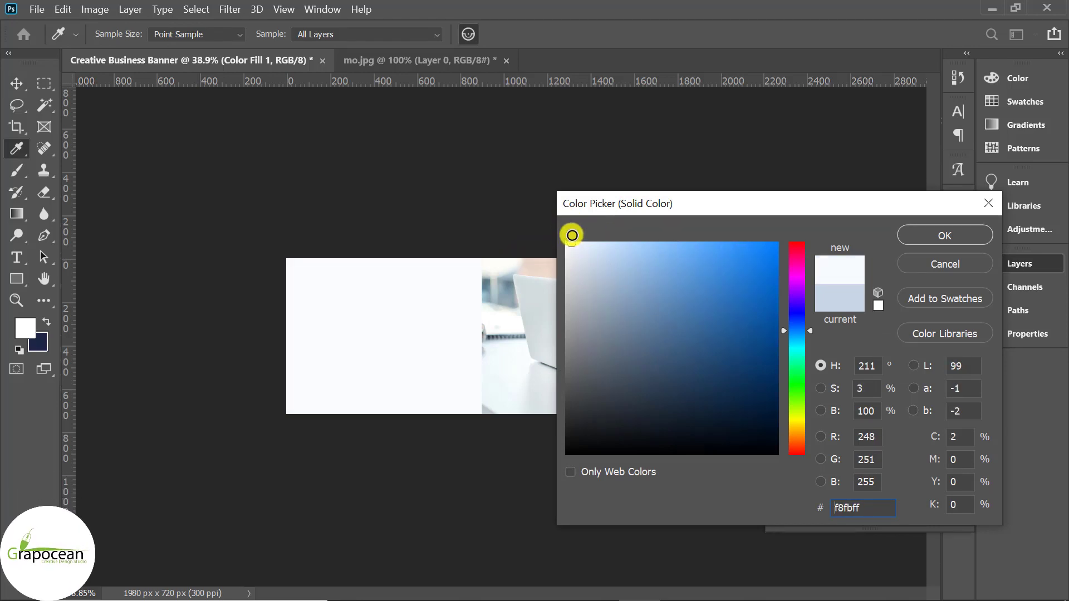
{"action": "left_click", "coordinate": [909, 238]}
{"action": "key", "text": "v"}
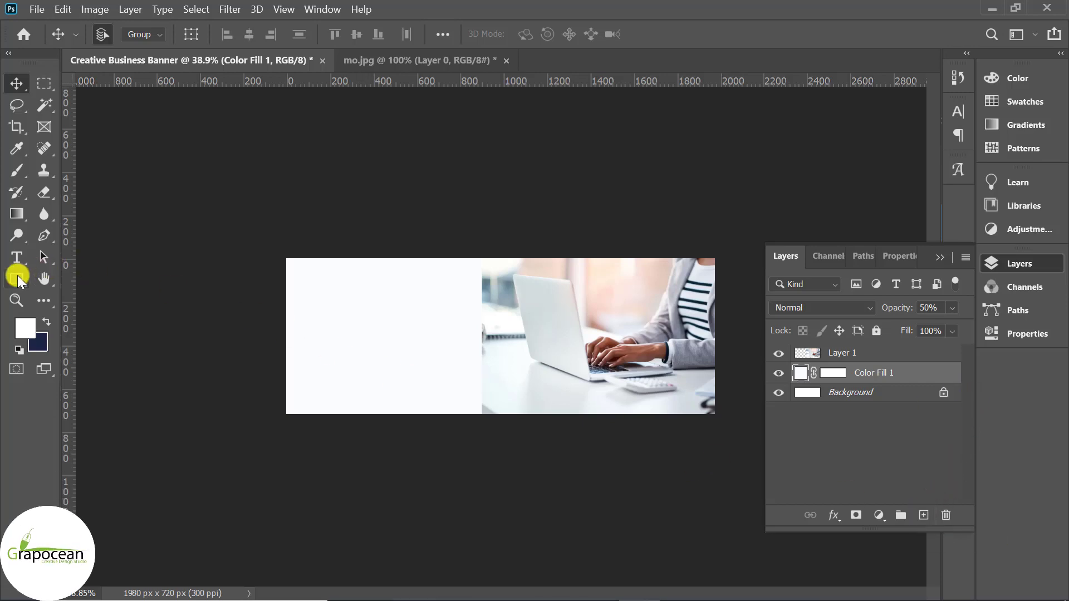
Draw a circle about 1263 px wide over the photo with no fill and a light blue-grey stroke of about 53.8 px
{"action": "left_click_drag", "start_coordinate": [14, 278], "coordinate": [86, 311]}
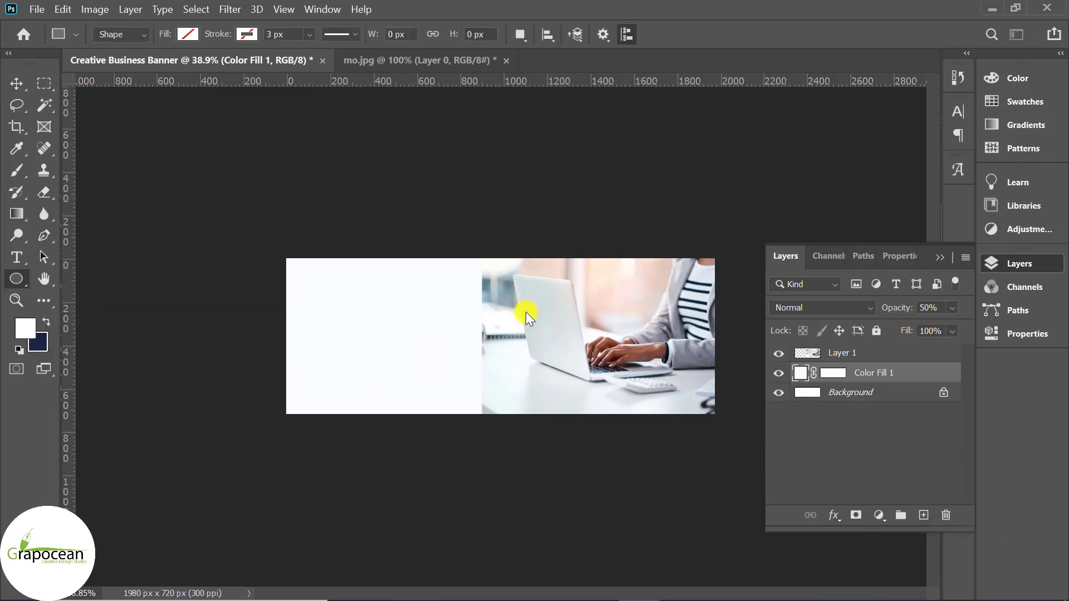
{"action": "mouse_move", "coordinate": [582, 326]}
{"action": "left_mouse_down"}
{"action": "mouse_move", "coordinate": [644, 406]}
{"action": "mouse_move", "coordinate": [795, 513]}
{"action": "left_mouse_up"}
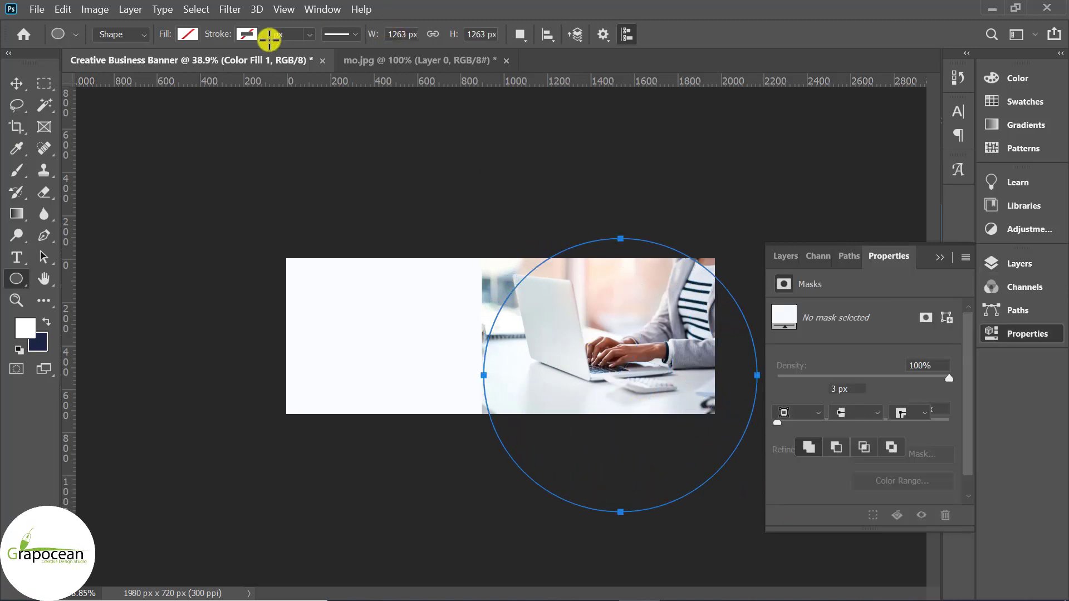
{"action": "left_click", "coordinate": [246, 34]}
{"action": "left_click", "coordinate": [310, 34]}
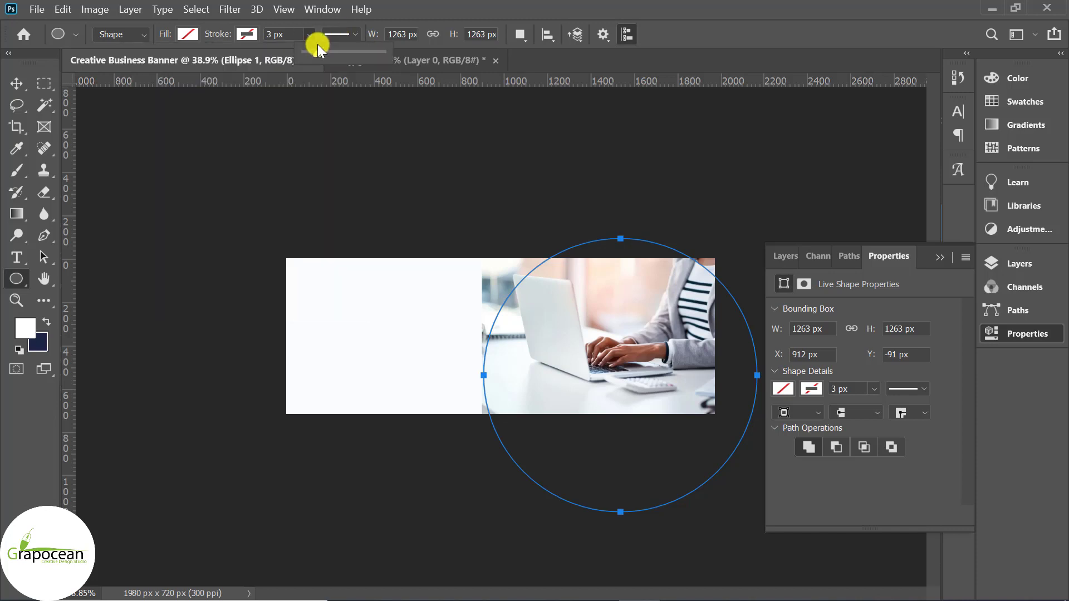
{"action": "left_click_drag", "start_coordinate": [328, 53], "coordinate": [335, 53]}
{"action": "left_click", "coordinate": [247, 34]}
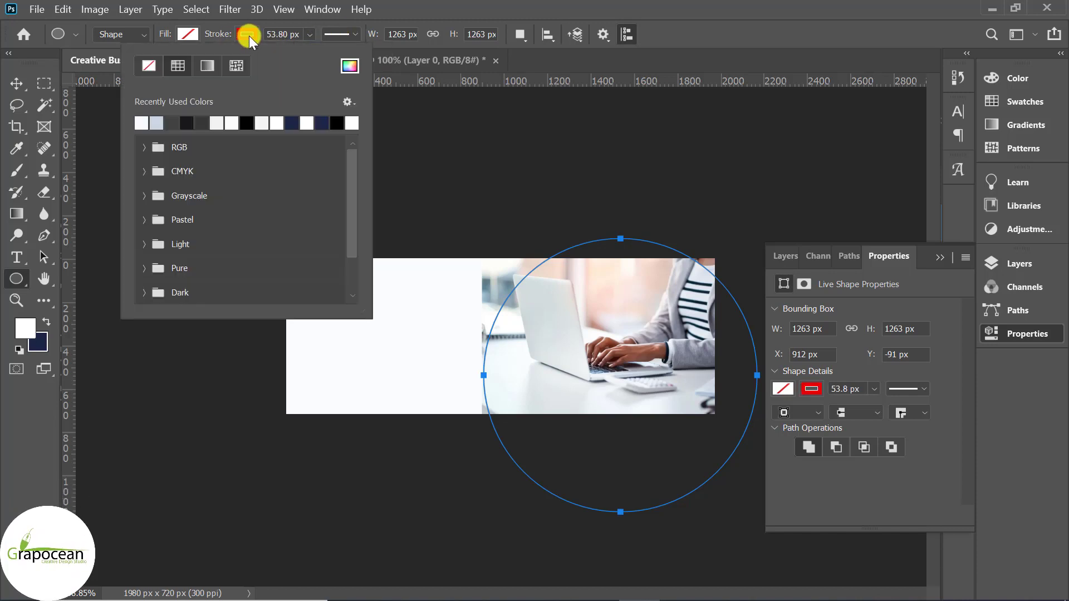
{"action": "left_click", "coordinate": [162, 121]}
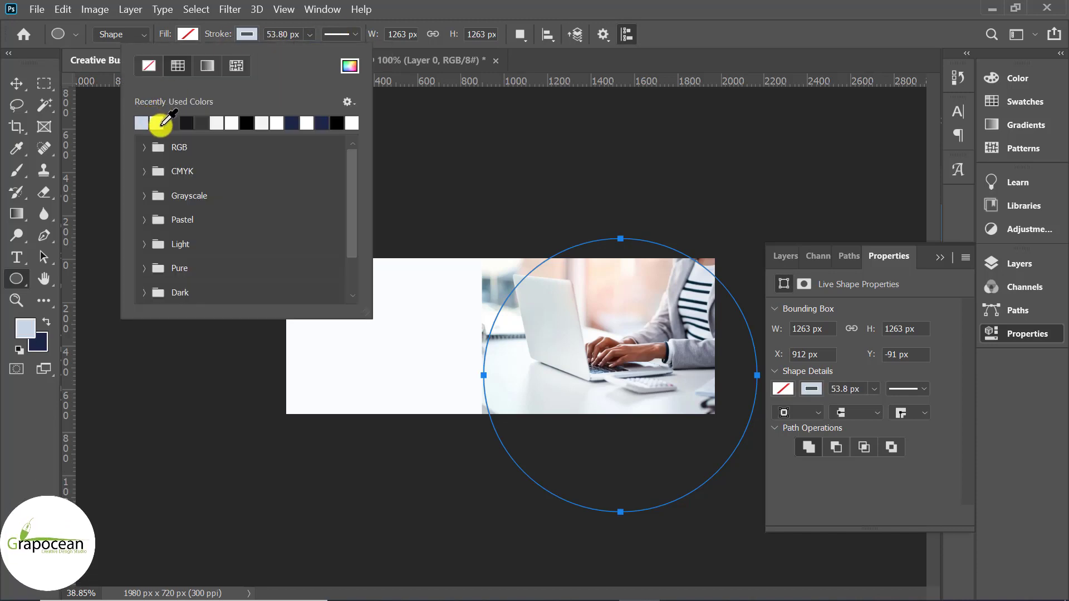
Move the circle's layer above the photo layer and widen its stroke to about 105.65 px
{"action": "left_click", "coordinate": [1029, 269]}
{"action": "left_click_drag", "start_coordinate": [884, 370], "coordinate": [878, 347]}
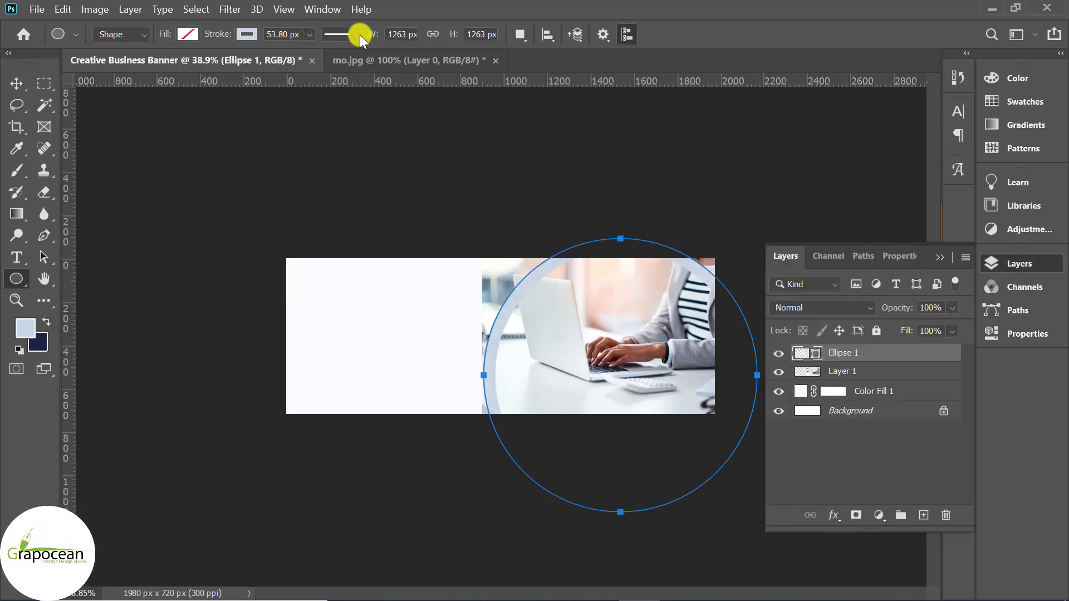
{"action": "left_click", "coordinate": [310, 34]}
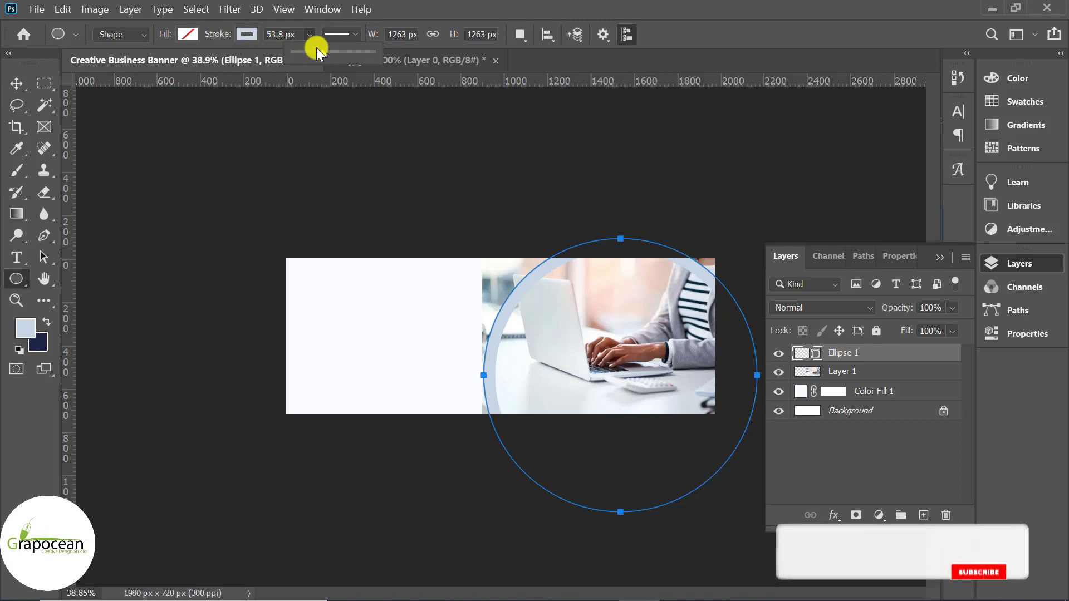
{"action": "left_click_drag", "start_coordinate": [316, 48], "coordinate": [336, 56]}
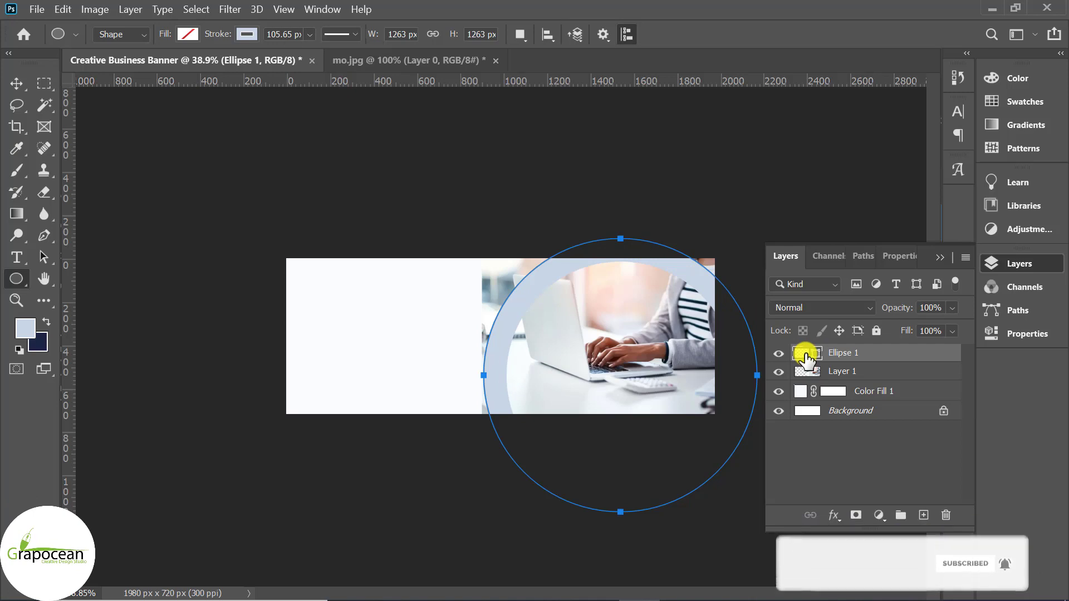
Change the circle's stroke color to bright cyan #48dbfb
{"action": "double_click", "coordinate": [802, 352]}
{"action": "type", "text": "#48dbfb"}
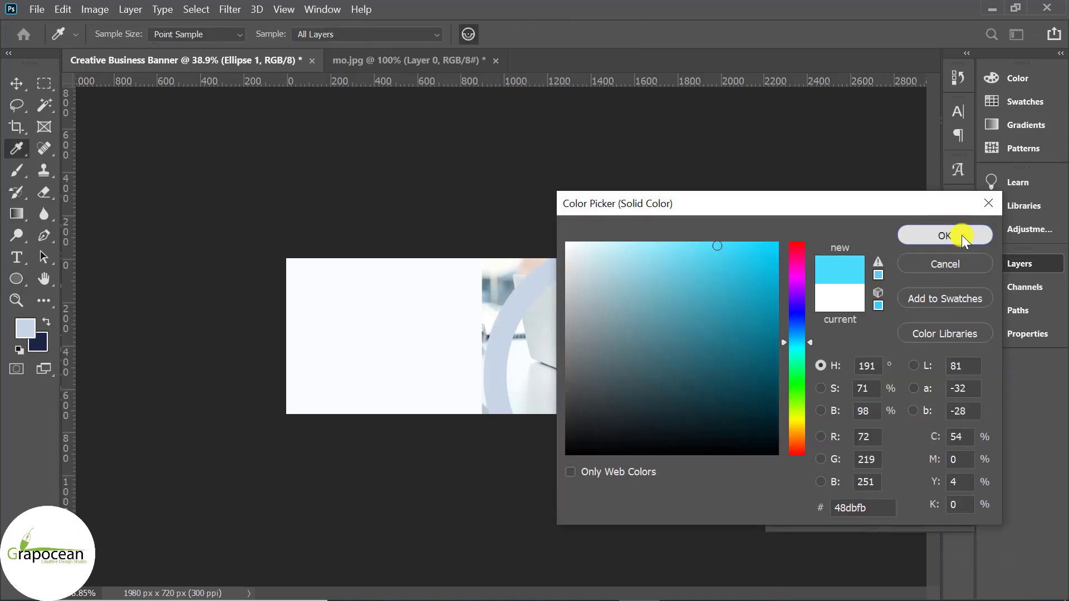
{"action": "left_click", "coordinate": [961, 235]}
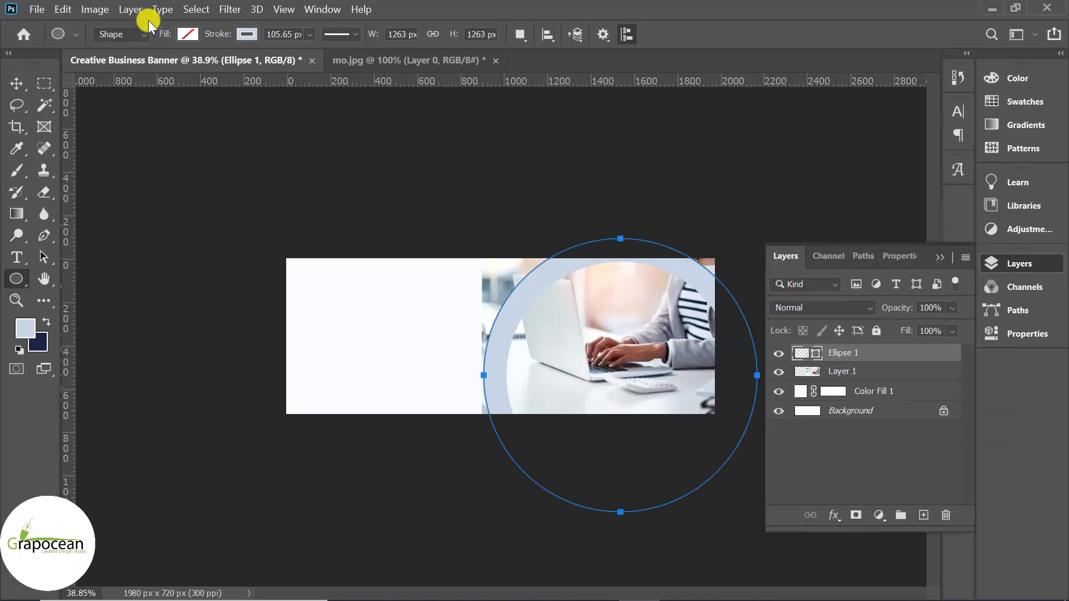
{"action": "left_click", "coordinate": [248, 31]}
{"action": "left_click", "coordinate": [248, 32]}
{"action": "left_click", "coordinate": [248, 35]}
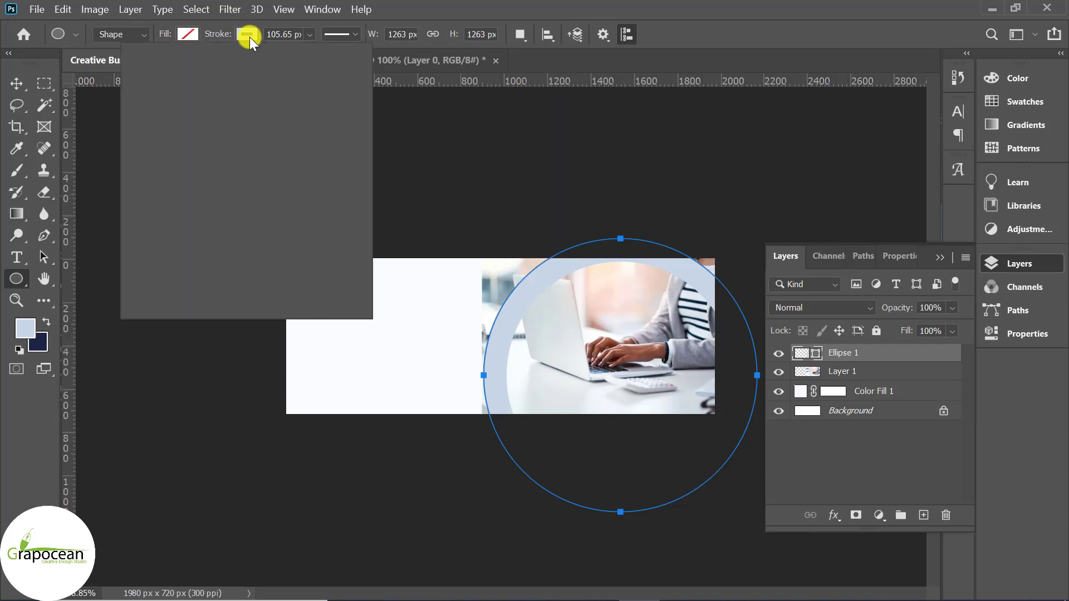
{"action": "left_click", "coordinate": [141, 123]}
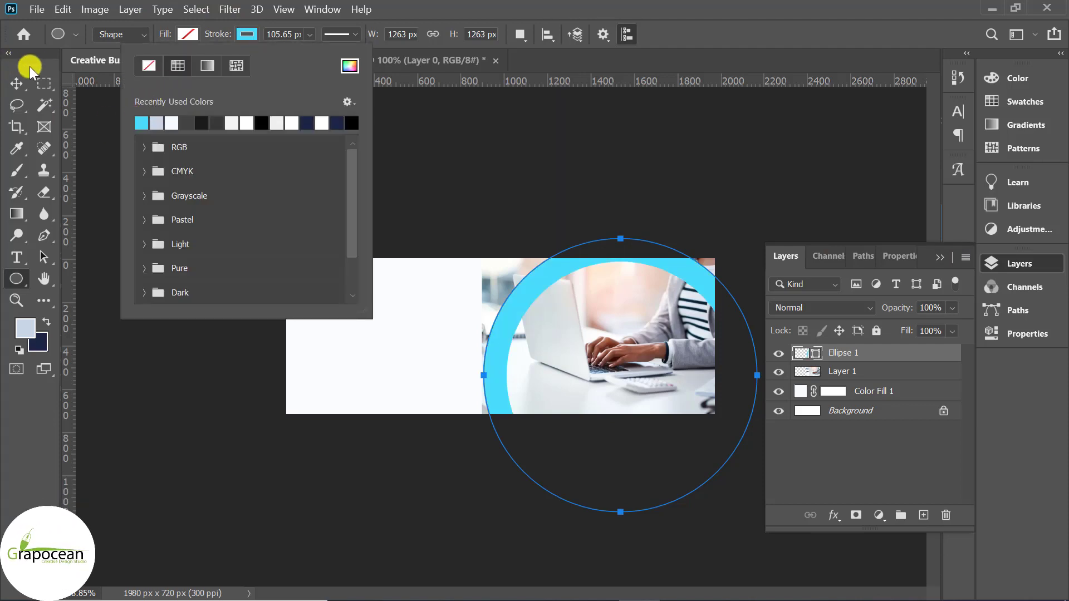
{"action": "left_click", "coordinate": [17, 85]}
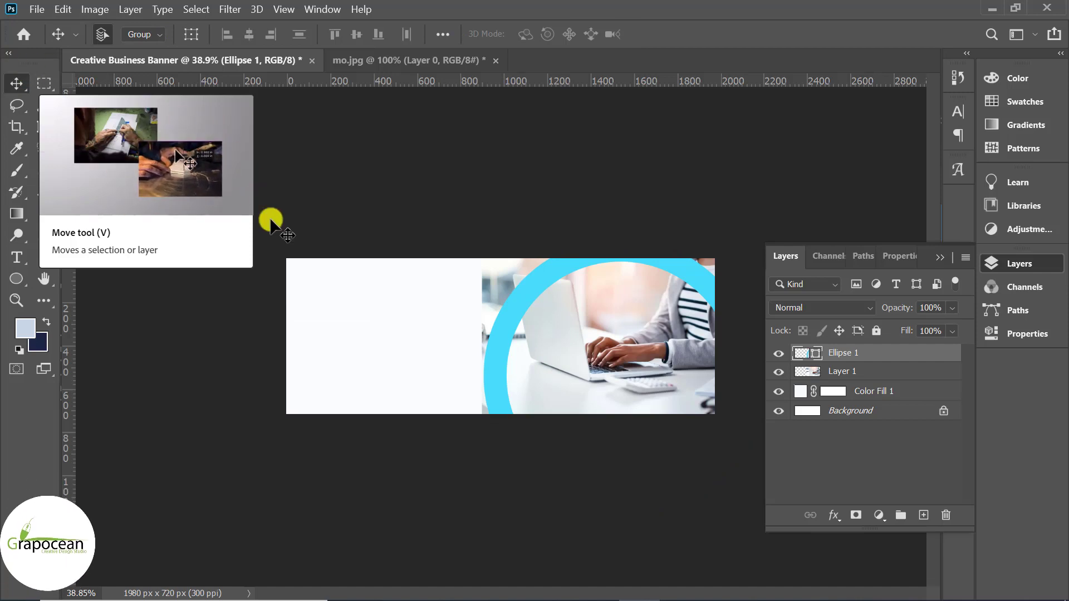
Widen the cyan circle's stroke to about 130.22 px and shift the circle up and left around the laptop photo
{"action": "left_click", "coordinate": [19, 278]}
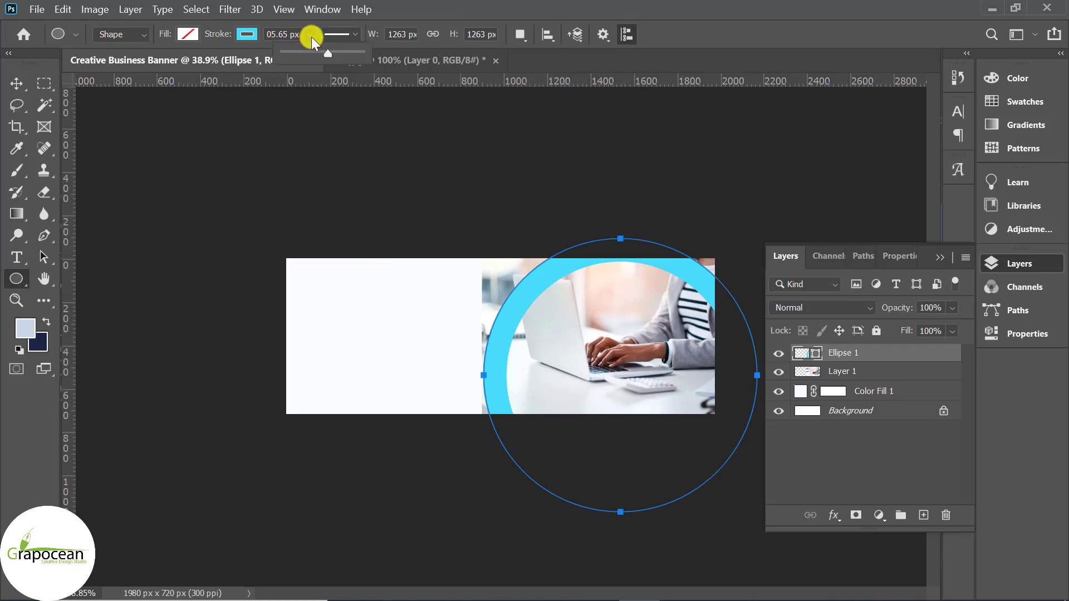
{"action": "left_click_drag", "start_coordinate": [334, 52], "coordinate": [336, 55]}
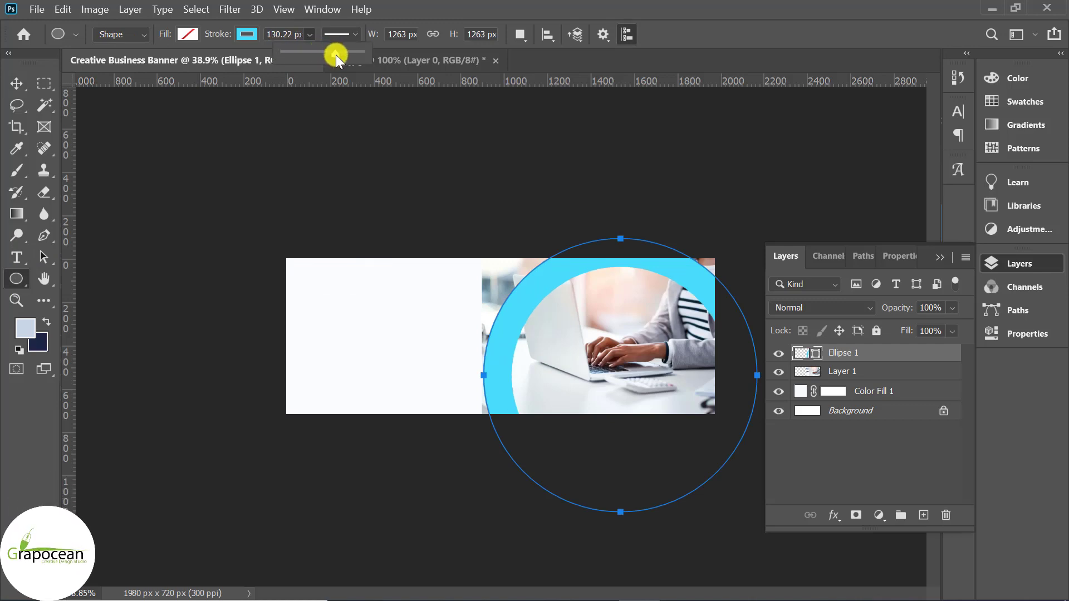
{"action": "key", "text": "v"}
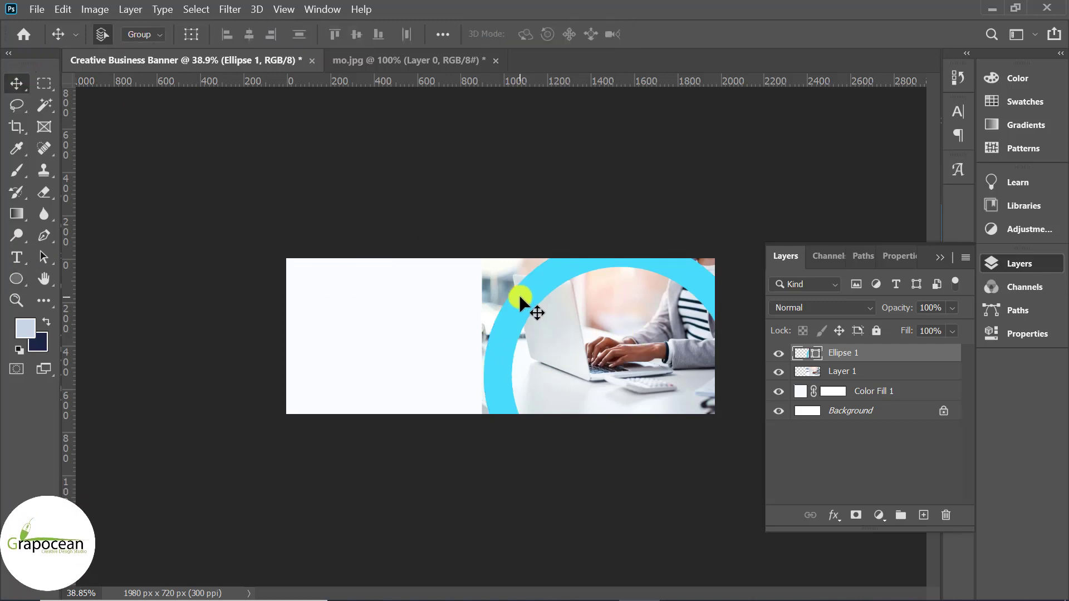
{"action": "mouse_move", "coordinate": [519, 295]}
{"action": "left_mouse_down"}
{"action": "mouse_move", "coordinate": [511, 266]}
{"action": "mouse_move", "coordinate": [528, 231]}
{"action": "mouse_move", "coordinate": [503, 285]}
{"action": "mouse_move", "coordinate": [514, 285]}
{"action": "mouse_move", "coordinate": [516, 300]}
{"action": "mouse_move", "coordinate": [504, 323]}
{"action": "mouse_move", "coordinate": [499, 245]}
{"action": "mouse_move", "coordinate": [499, 267]}
{"action": "left_mouse_up"}
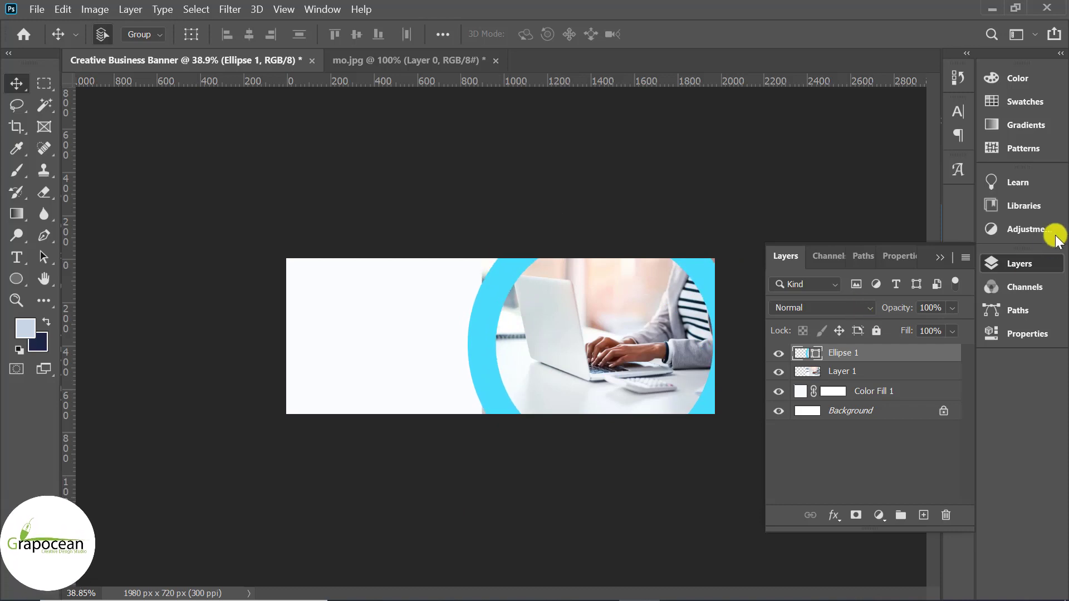
Duplicate the cyan ring, offset the copy slightly to the right, and set its blend mode to Hard Light
{"action": "left_click_drag", "start_coordinate": [947, 343], "coordinate": [923, 515]}
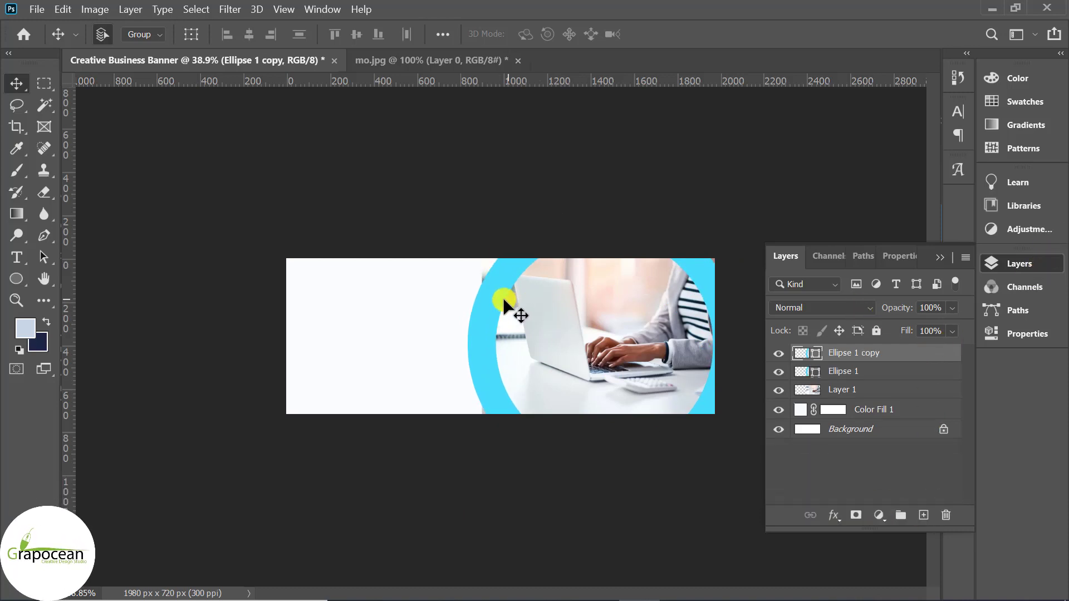
{"action": "left_click_drag", "start_coordinate": [490, 302], "coordinate": [507, 286]}
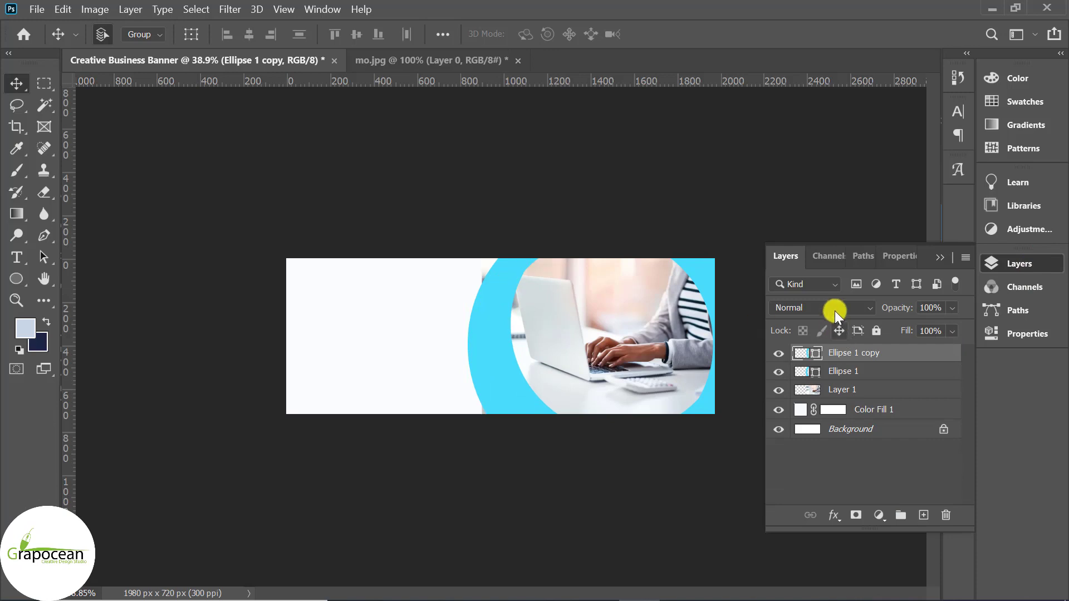
{"action": "left_click", "coordinate": [835, 308]}
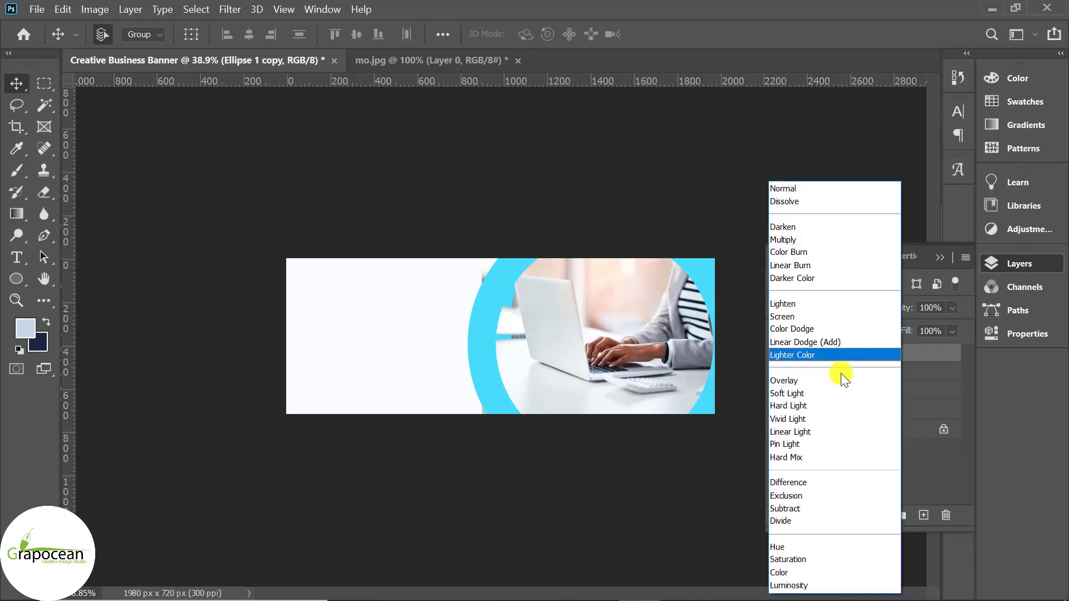
{"action": "left_click", "coordinate": [840, 406]}
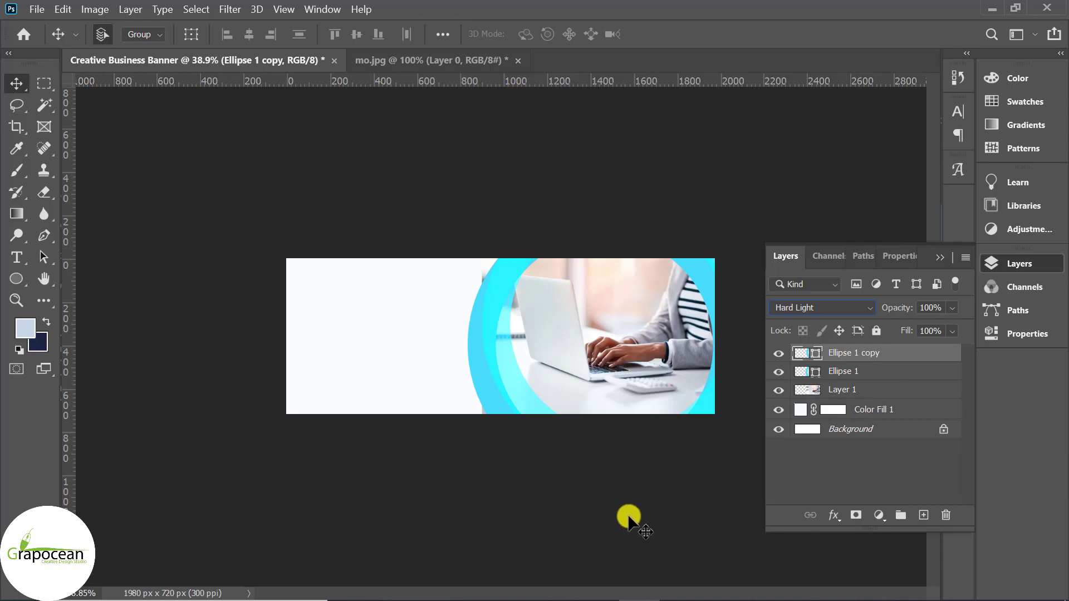
Mask the photo layer with a selection loaded from the original ring so the image stays inside the circle
{"action": "left_click", "coordinate": [802, 371], "text": "ctrl"}
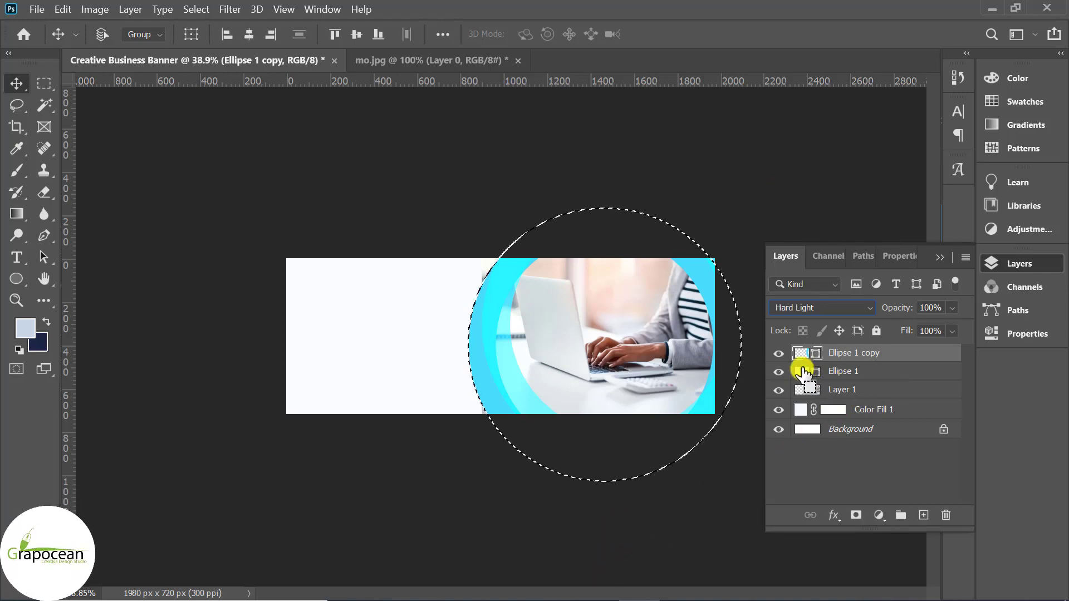
{"action": "left_click", "coordinate": [851, 390]}
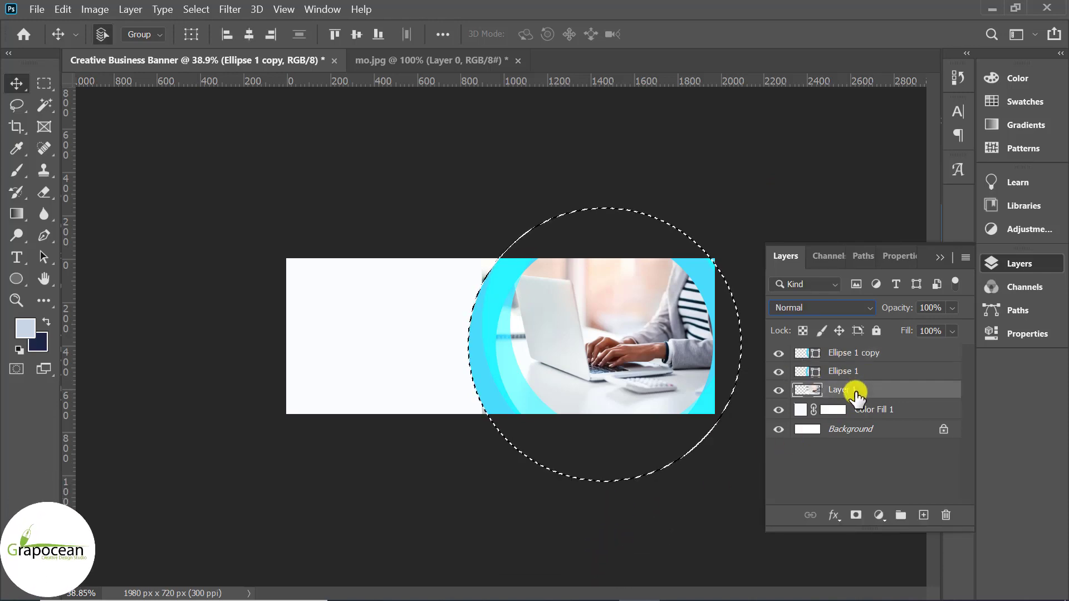
{"action": "left_click", "coordinate": [855, 515]}
{"action": "scroll", "coordinate": [458, 267], "scroll_direction": "up", "scroll_amount": 10}
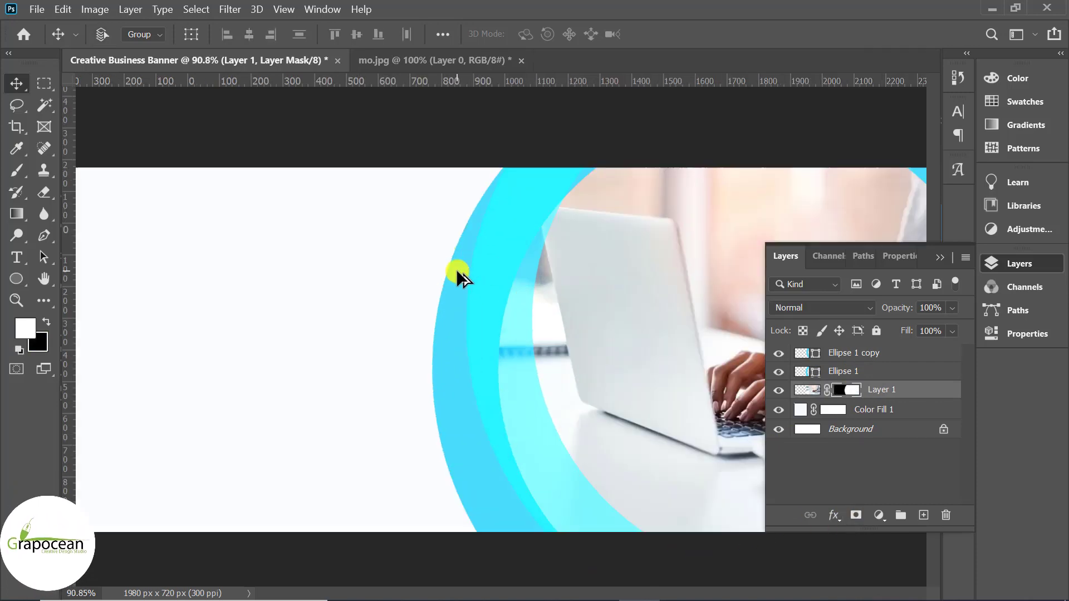
{"action": "scroll", "coordinate": [457, 271], "scroll_direction": "down", "scroll_amount": 9}
Duplicate the original cyan ring and enlarge the lower ring to about 1378 px across so it extends beyond the copy
{"action": "left_click", "coordinate": [486, 403]}
{"action": "left_click_drag", "start_coordinate": [955, 377], "coordinate": [924, 513]}
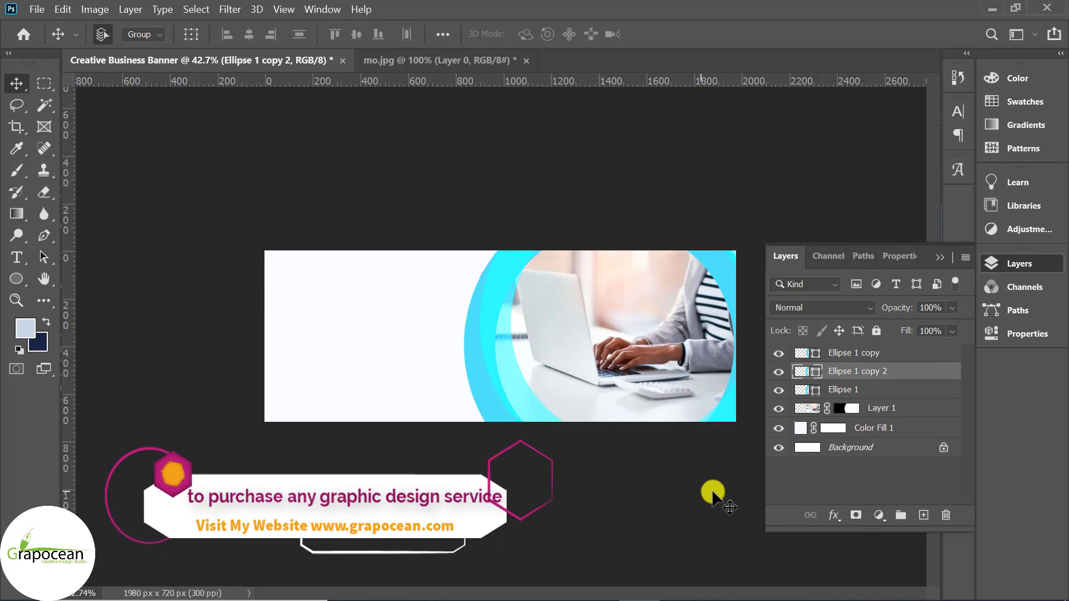
{"action": "left_click", "coordinate": [898, 391]}
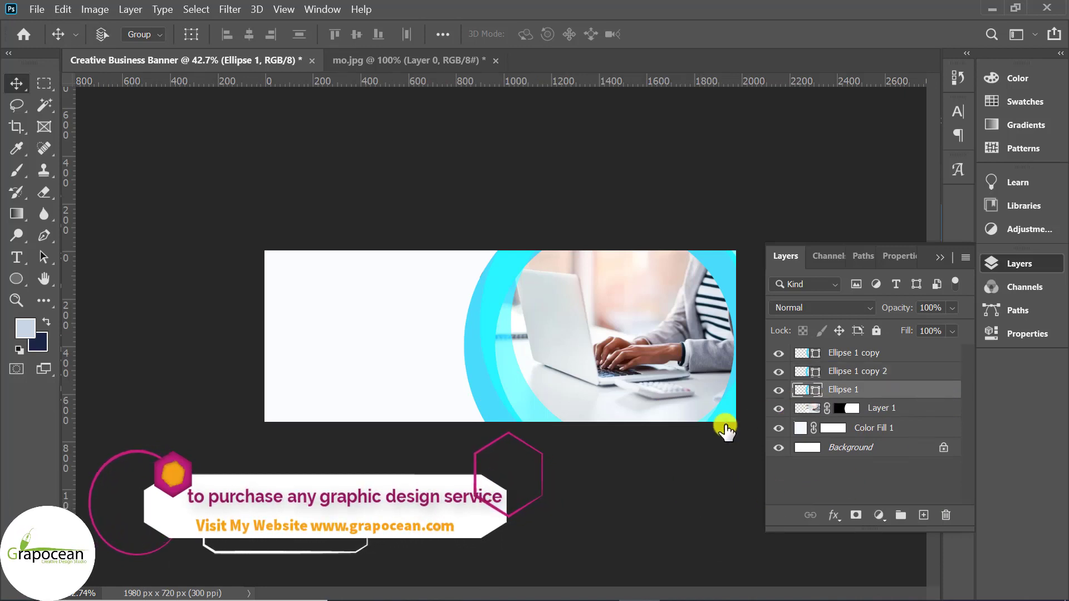
{"action": "key", "text": "ctrl+t"}
{"action": "left_click_drag", "start_coordinate": [759, 493], "coordinate": [774, 507]}
{"action": "key", "text": "Return"}
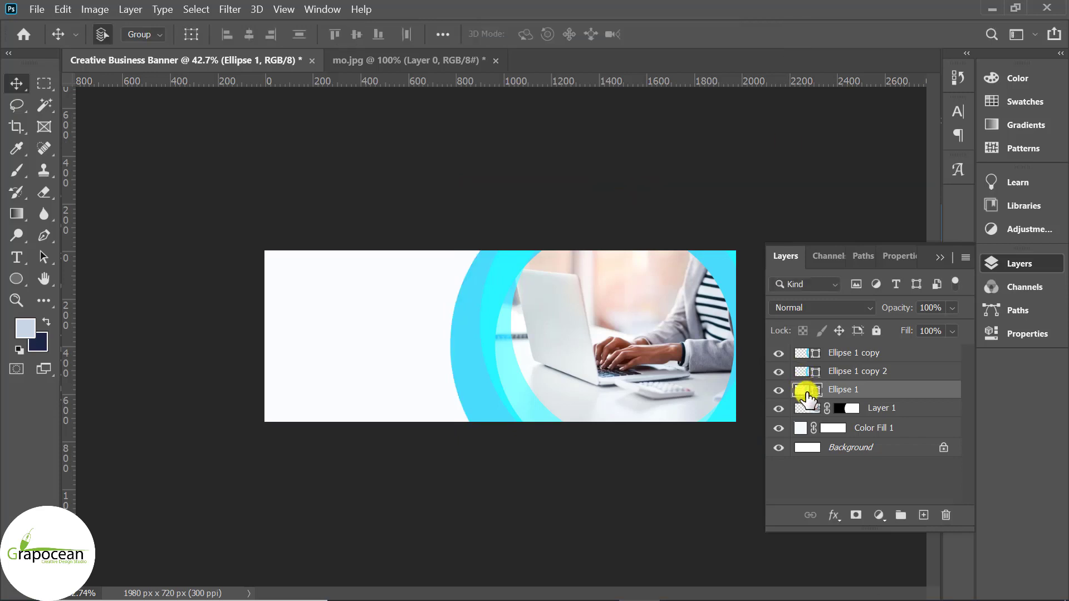
Try to recolor the enlarged lower ring to #c8d6e5 through its layer's solid color
{"action": "double_click", "coordinate": [807, 391]}
{"action": "double_click", "coordinate": [861, 511]}
{"action": "type", "text": "c8d6e5"}
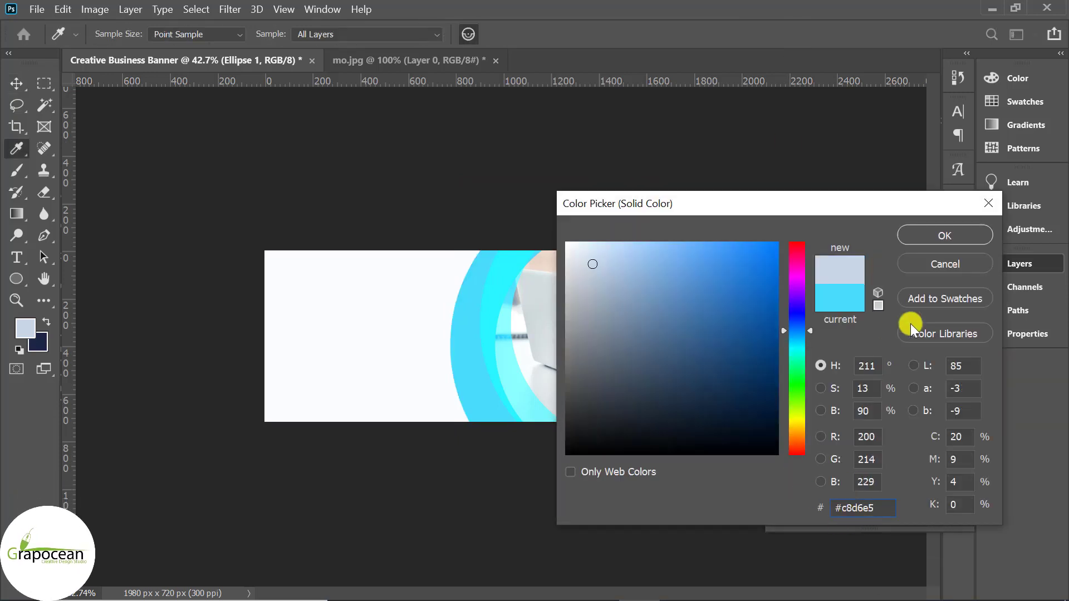
{"action": "left_click", "coordinate": [940, 235]}
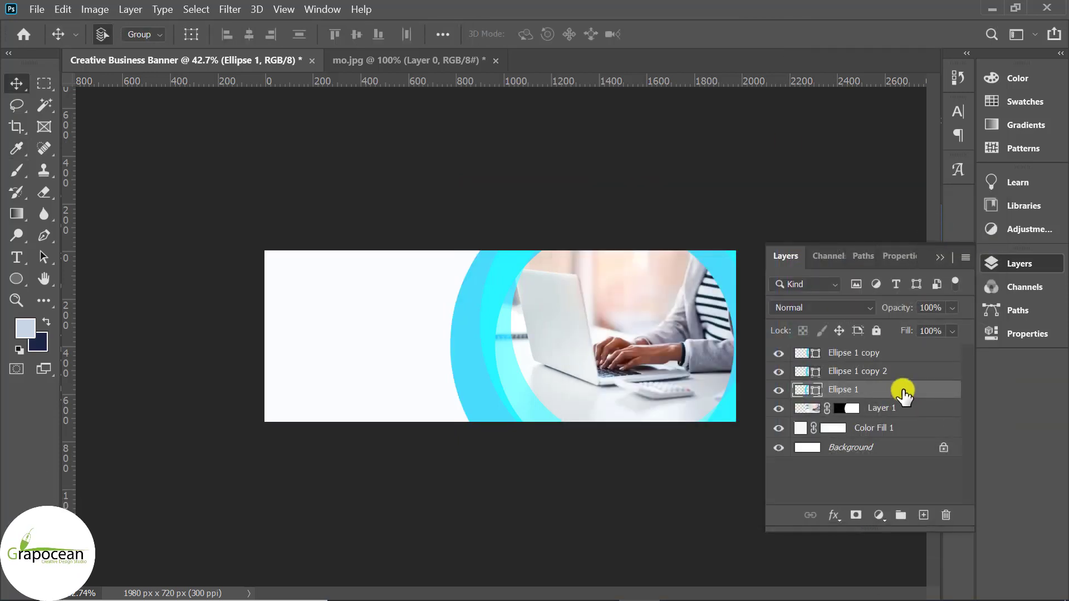
Set the enlarged lower ring's stroke to the light gray-blue #c8d6e5 and nudge the ring slightly right
{"action": "left_click_drag", "start_coordinate": [893, 412], "coordinate": [849, 406]}
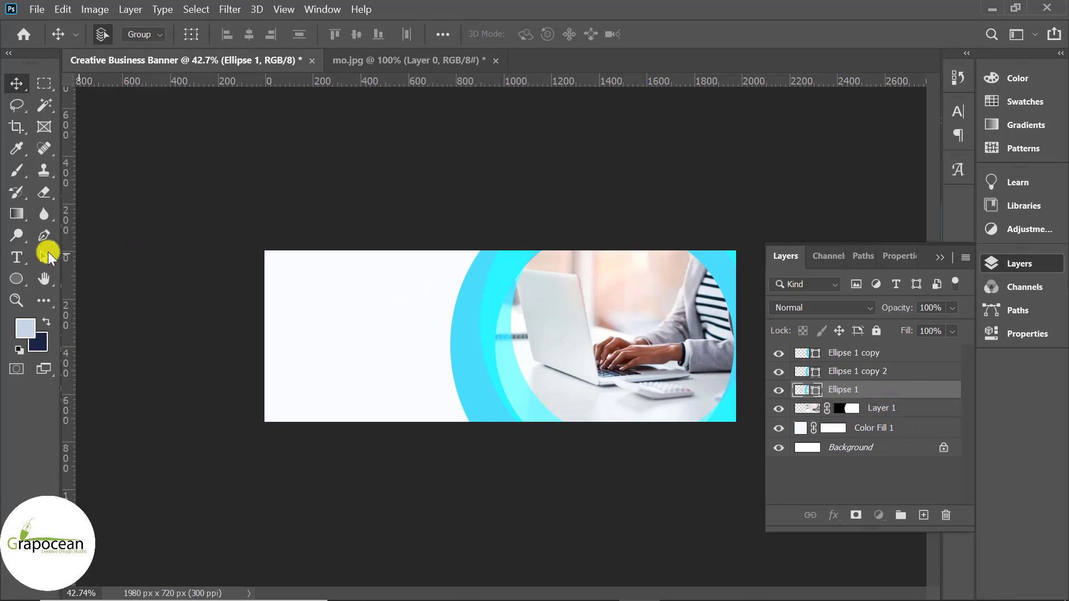
{"action": "left_click", "coordinate": [16, 278]}
{"action": "left_click", "coordinate": [246, 34]}
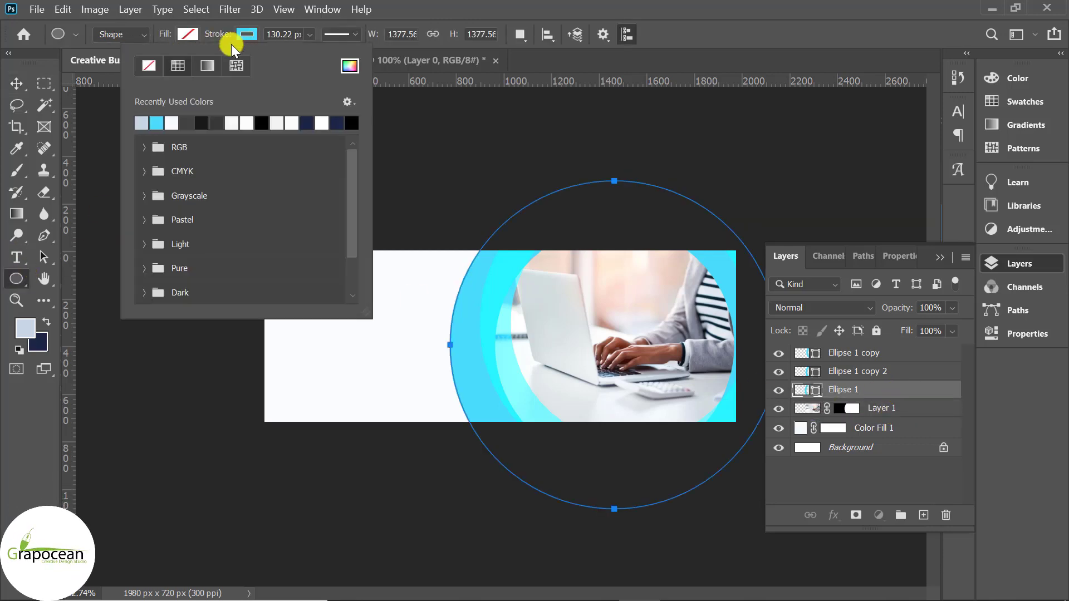
{"action": "left_click", "coordinate": [140, 123]}
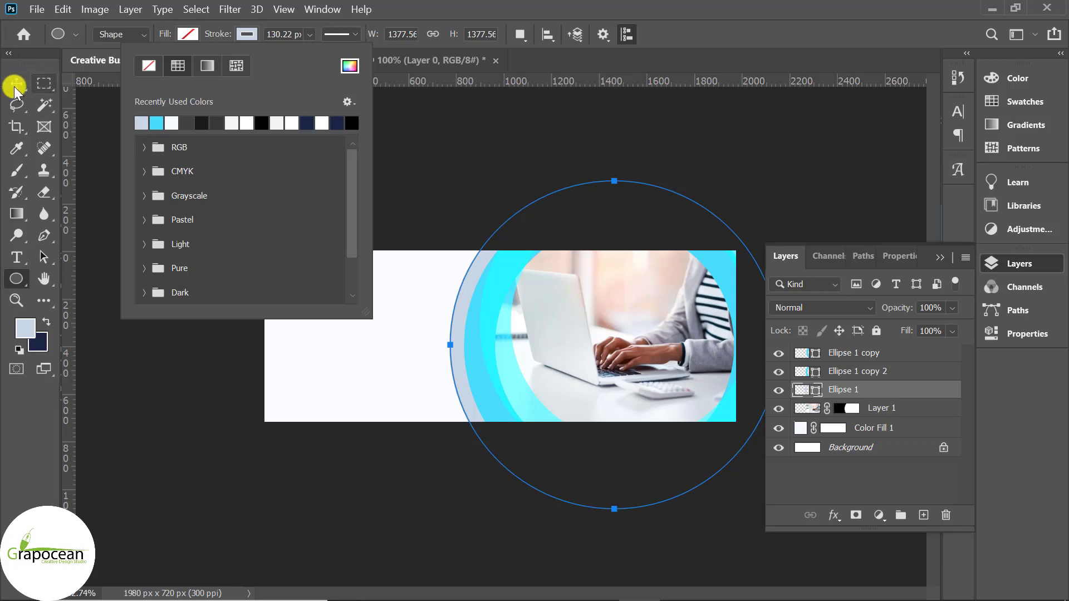
{"action": "left_click", "coordinate": [15, 84]}
{"action": "scroll", "coordinate": [466, 406], "scroll_direction": "up", "scroll_amount": 3}
{"action": "left_click_drag", "start_coordinate": [453, 392], "coordinate": [456, 402]}
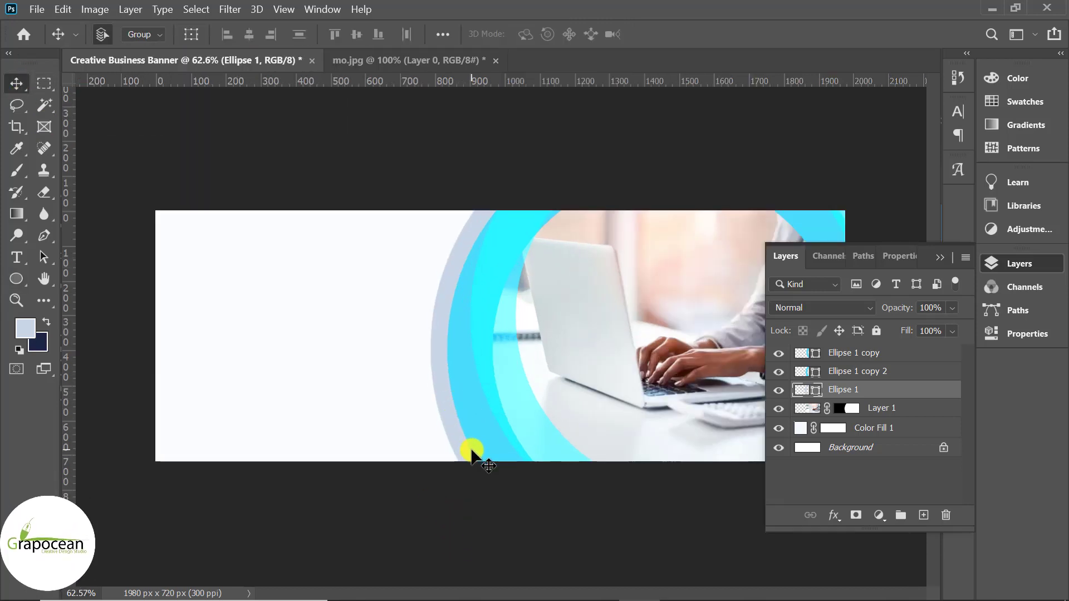
{"action": "scroll", "coordinate": [554, 454], "scroll_direction": "down", "scroll_amount": 4}
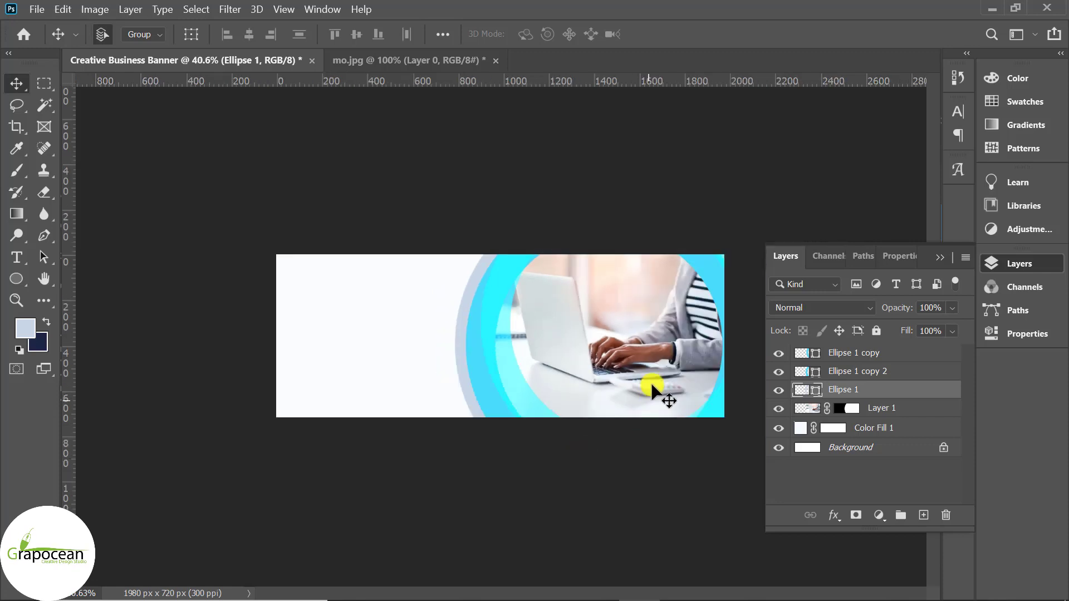
Lower the gray-blue ring's opacity to 50% and shift it about 10 px right and 57 px down
{"action": "left_click", "coordinate": [473, 304]}
{"action": "key", "text": "5"}
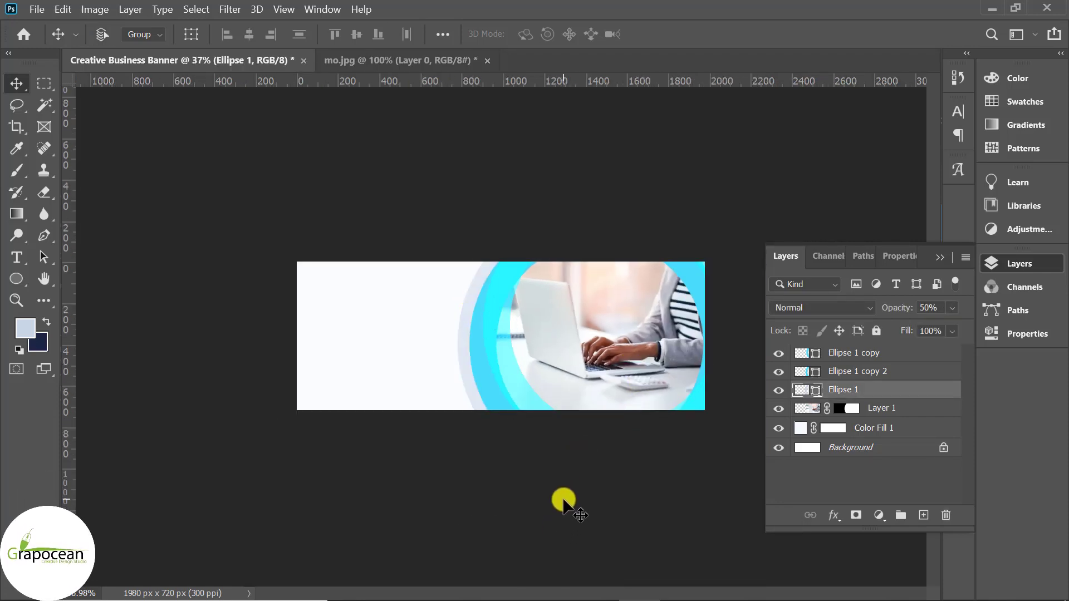
{"action": "key", "text": "ctrl+t"}
{"action": "key", "text": "ctrl+minus"}
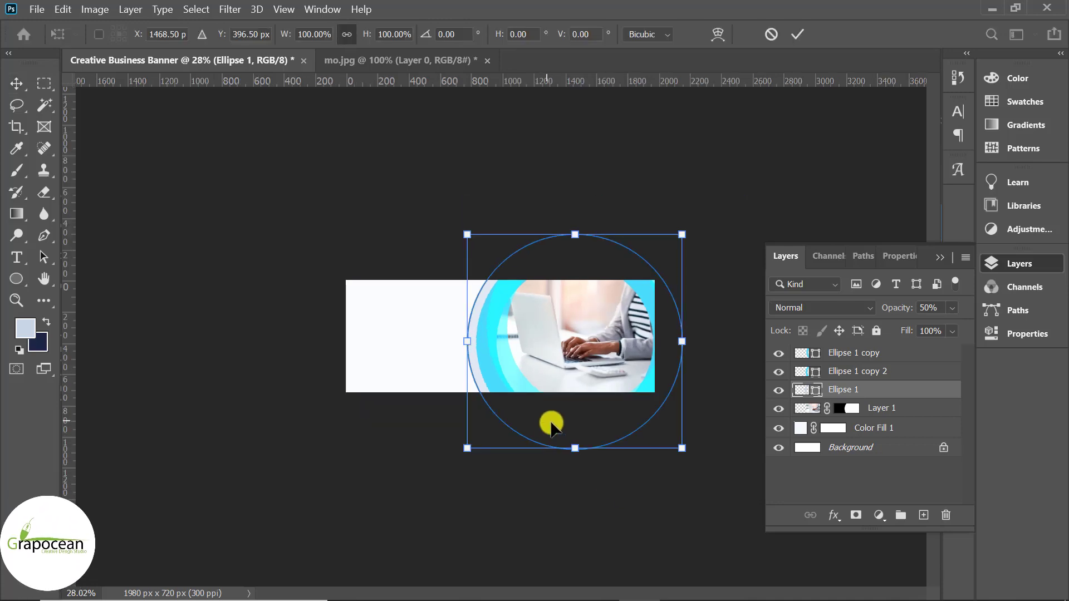
{"action": "left_click_drag", "start_coordinate": [553, 425], "coordinate": [551, 432]}
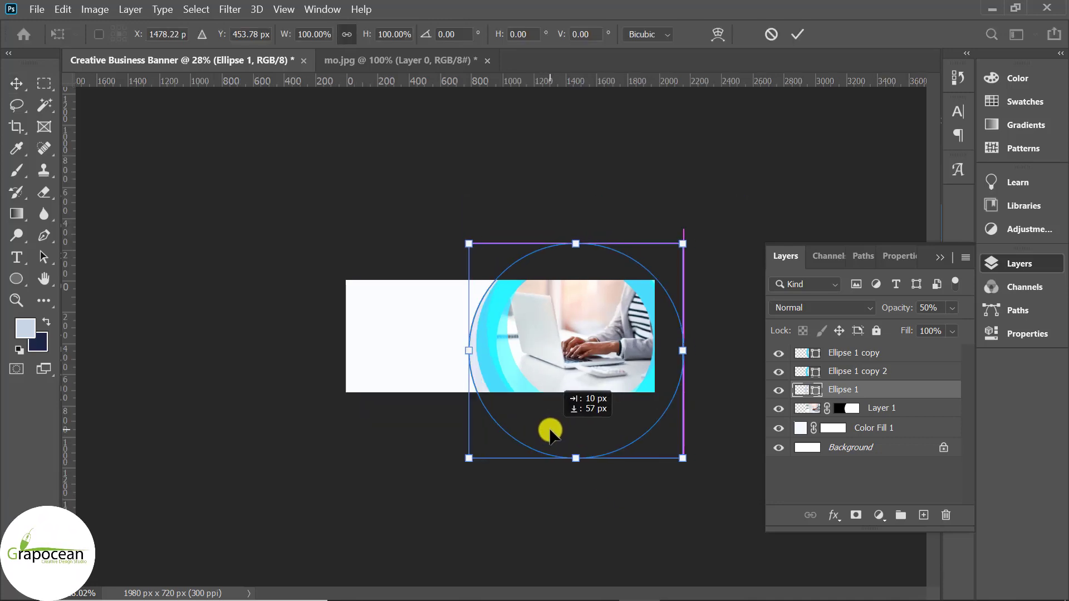
{"action": "left_click", "coordinate": [801, 34]}
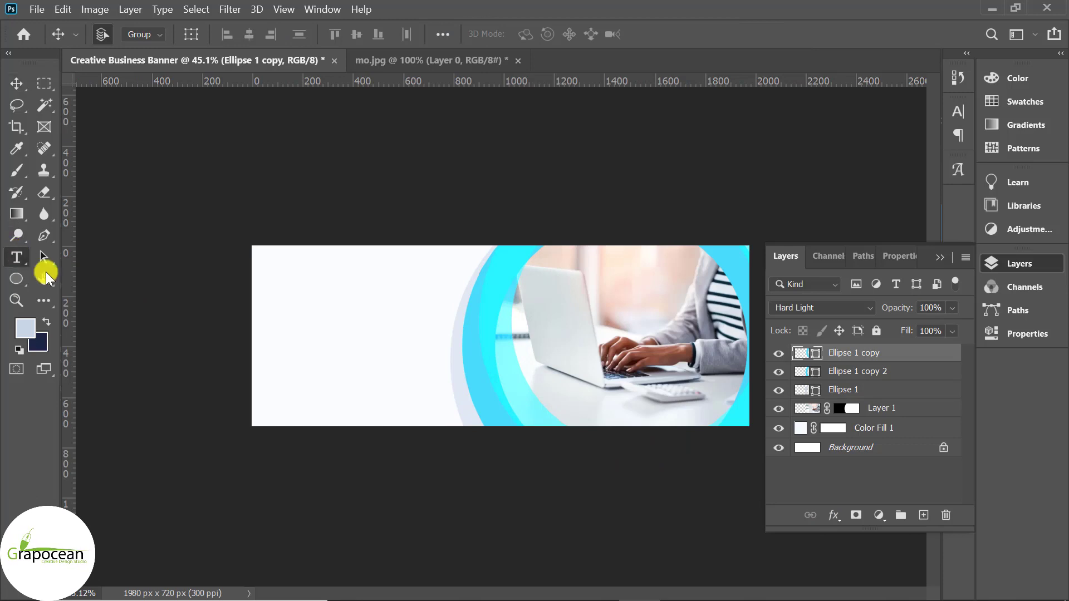
Add the two-line heading "CREATIVE & PROFESSIONAL BUSINESS BANNER" at 13.09 pt on a new layer in the banner's blank area
{"action": "left_click", "coordinate": [923, 515]}
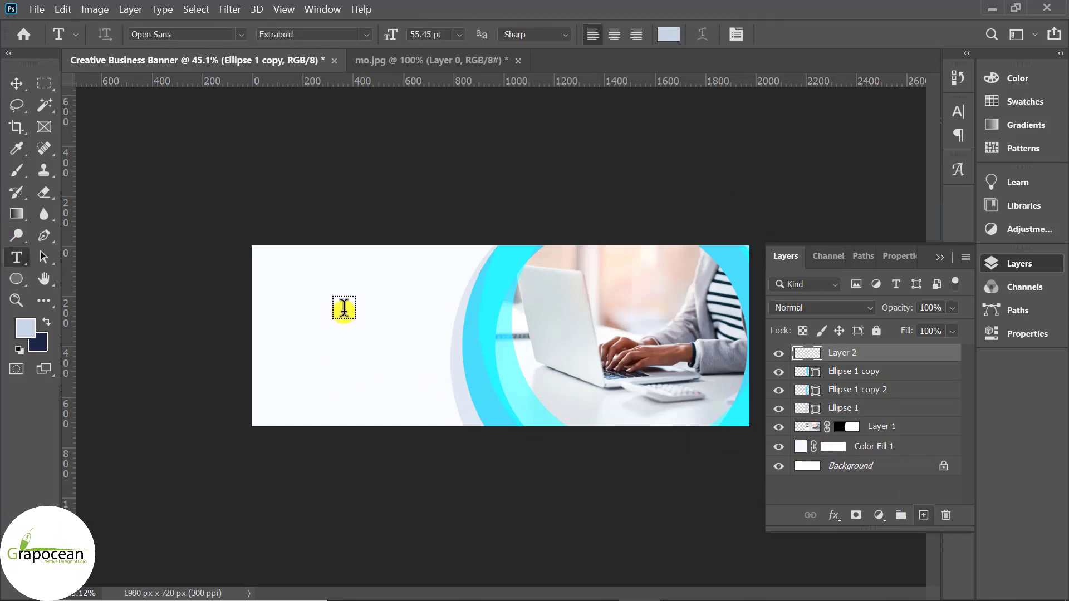
{"action": "left_click", "coordinate": [327, 285]}
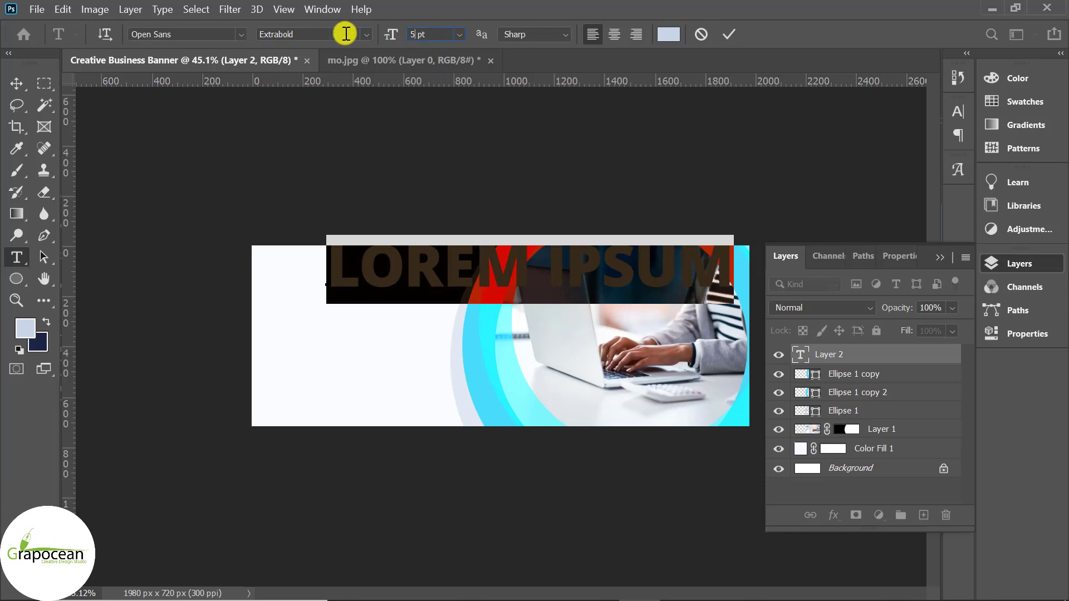
{"action": "key", "text": "Return"}
{"action": "type", "text": "CREATIVE"}
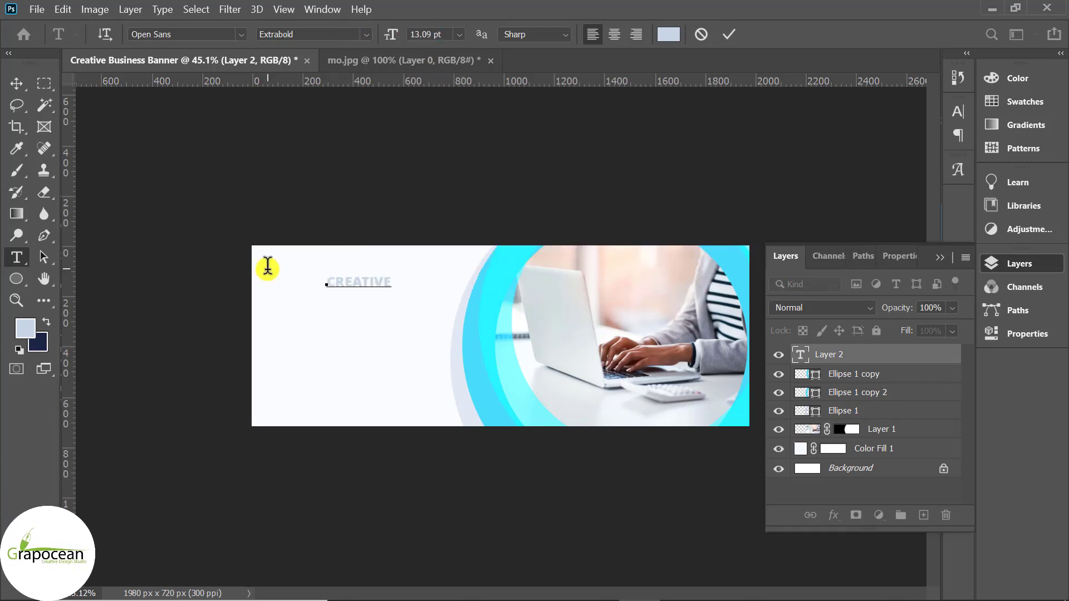
{"action": "type", "text": " & PROFESSIONAL"}
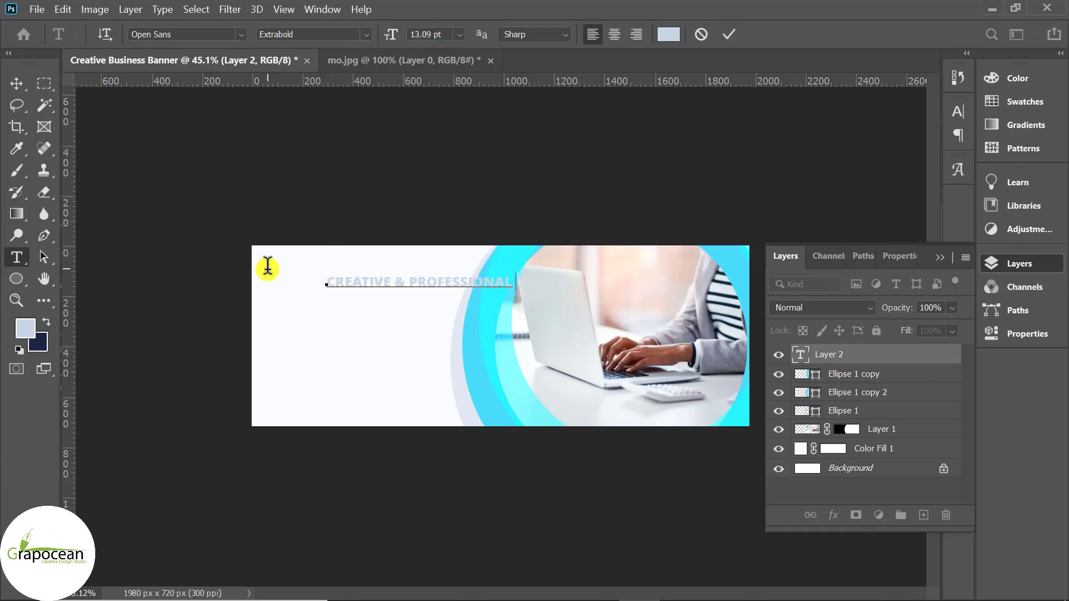
{"action": "type", "text": " BUSINESS BANNER"}
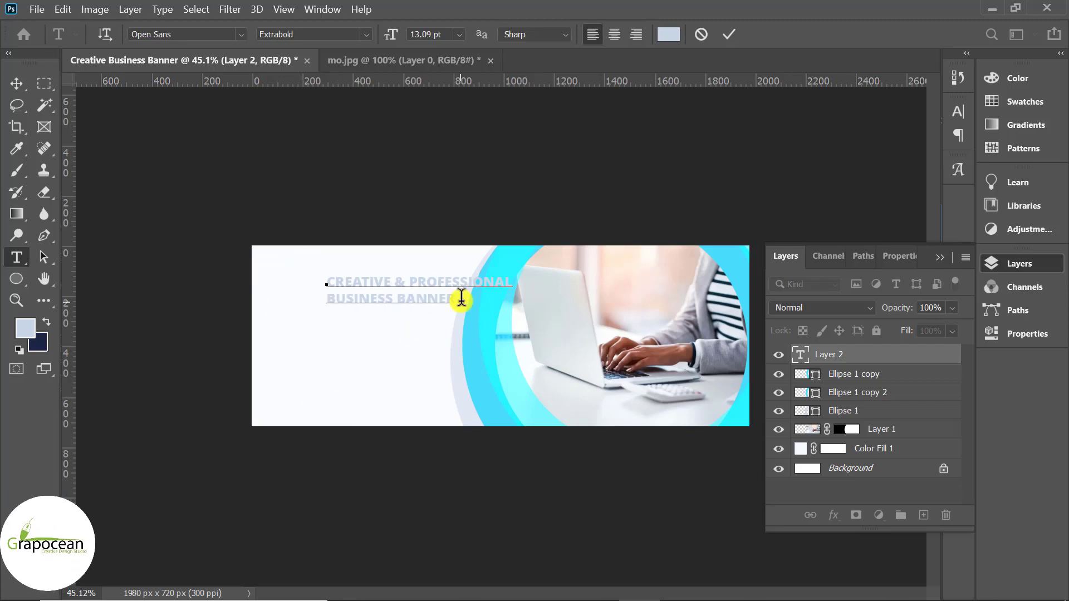
Restyle the heading as Bold without all caps and shift it left, away from the rings
{"action": "key", "text": "ctrl+a"}
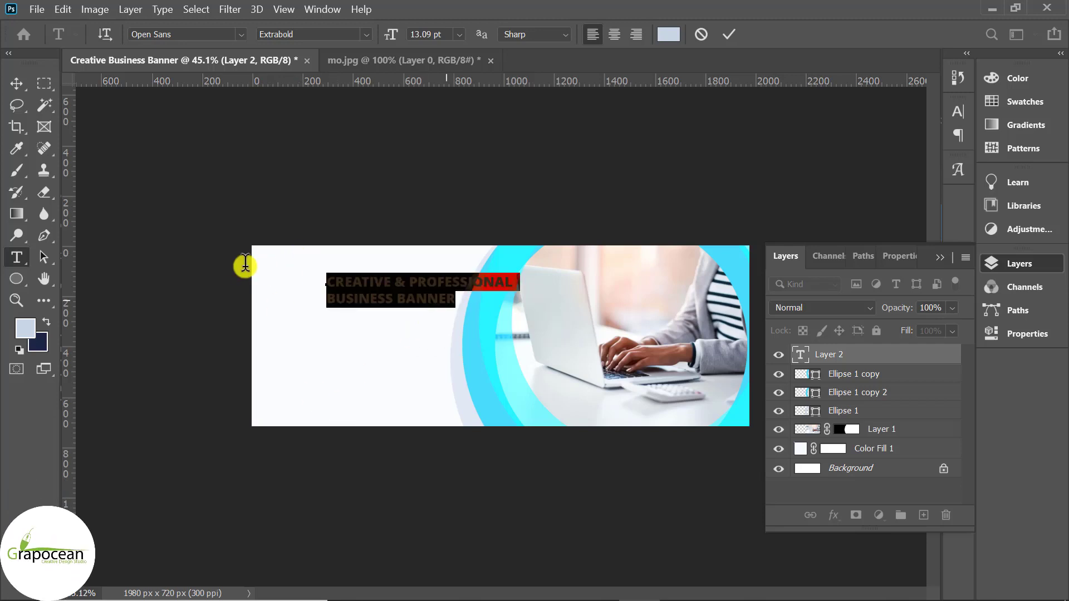
{"action": "left_click", "coordinate": [958, 111]}
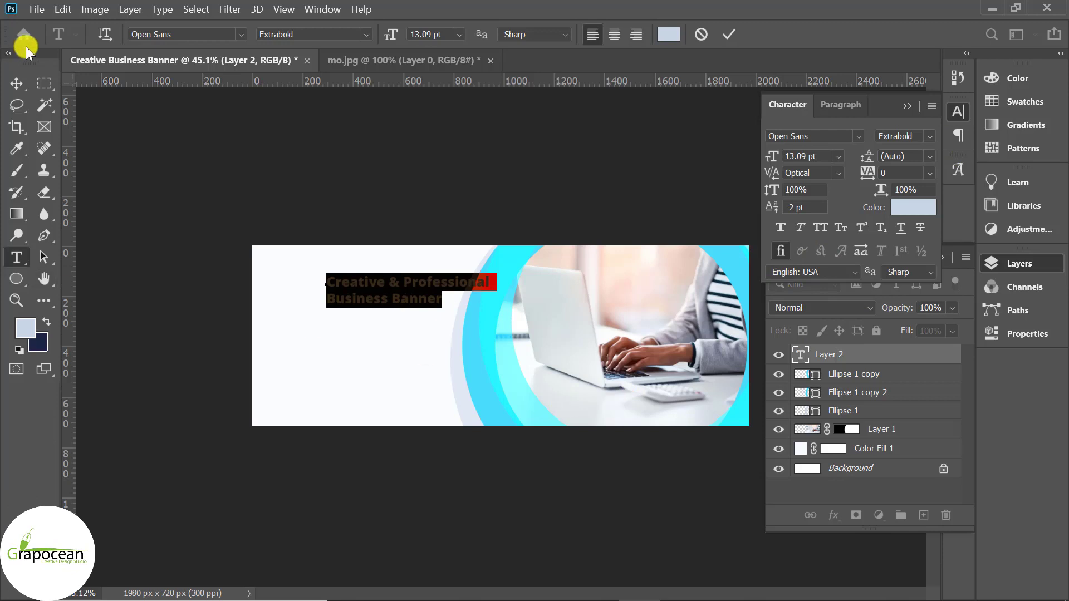
{"action": "left_click", "coordinate": [348, 34]}
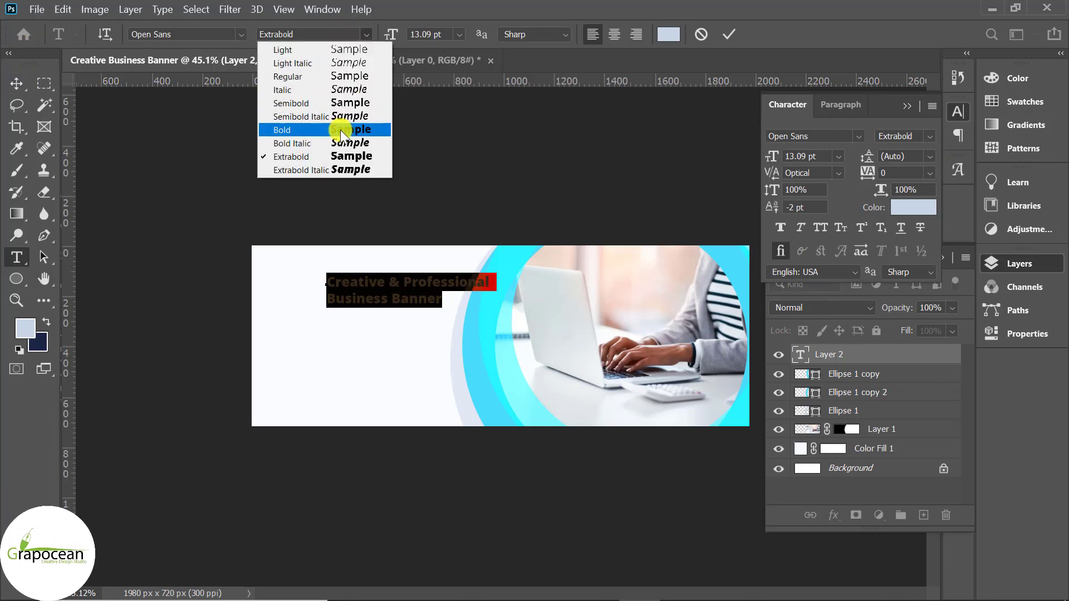
{"action": "left_click", "coordinate": [284, 134]}
{"action": "left_click", "coordinate": [34, 83]}
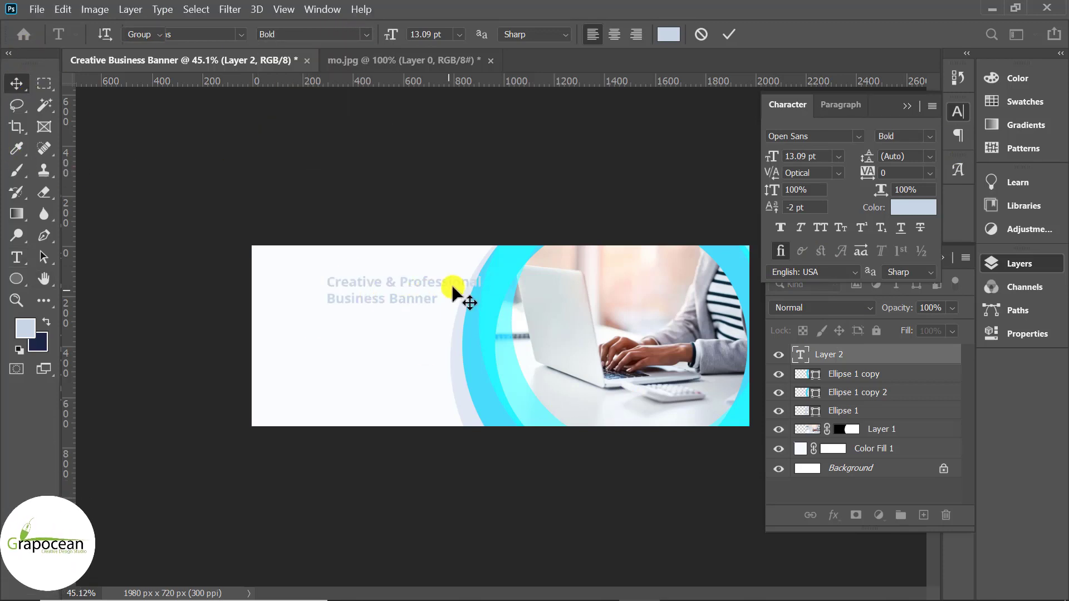
{"action": "left_click_drag", "start_coordinate": [438, 289], "coordinate": [409, 290]}
Change the whole heading's text color to dark navy #222f3e
{"action": "left_click", "coordinate": [18, 258]}
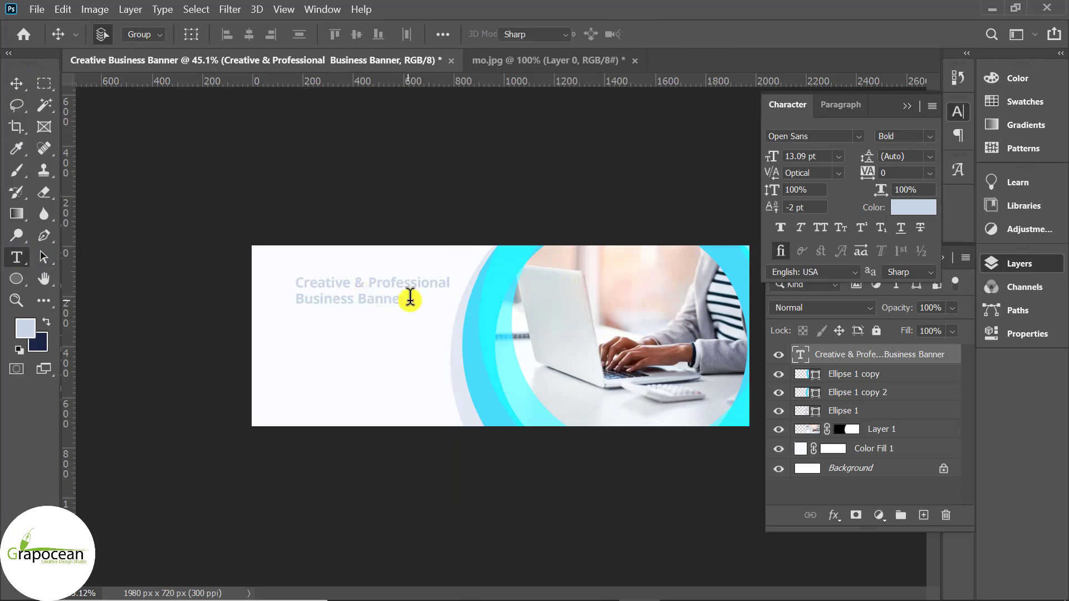
{"action": "left_click", "coordinate": [410, 298]}
{"action": "key", "text": "ctrl+a"}
{"action": "left_click", "coordinate": [669, 34]}
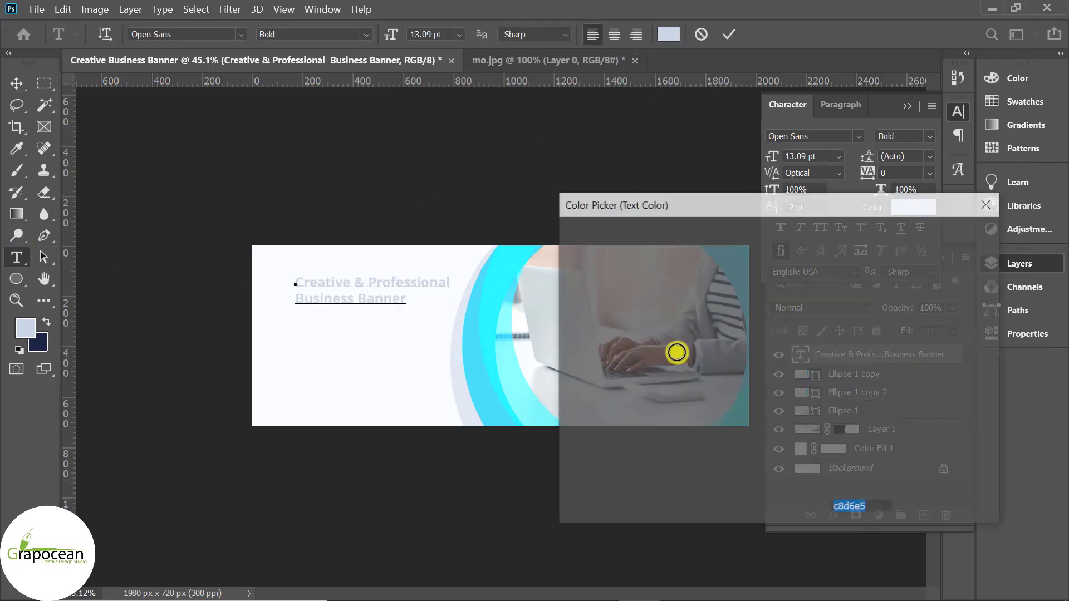
{"action": "type", "text": "222f3e"}
{"action": "left_click", "coordinate": [942, 232]}
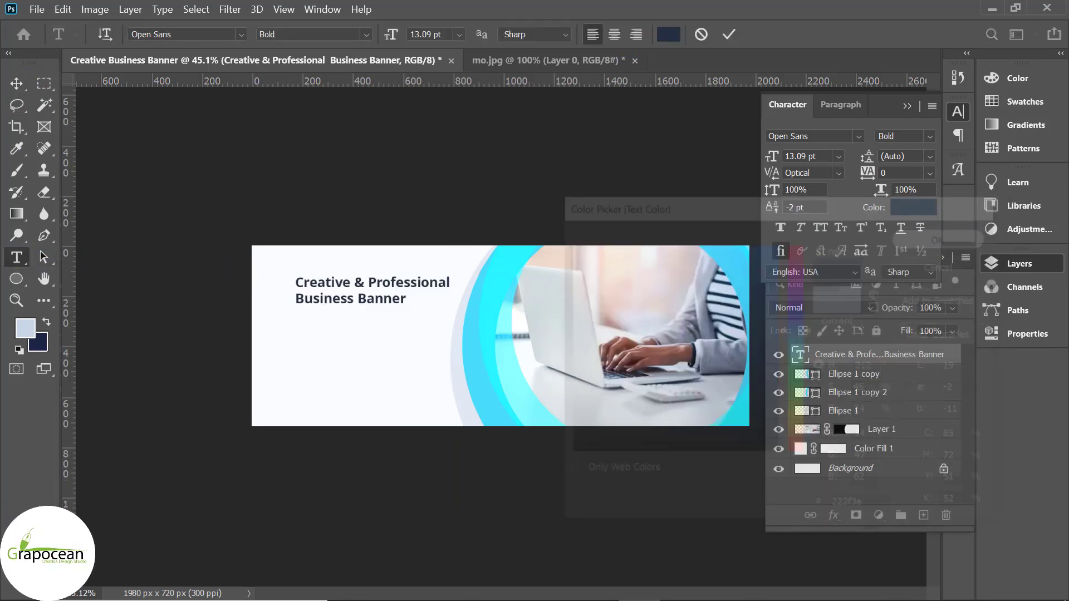
{"action": "left_click", "coordinate": [16, 83]}
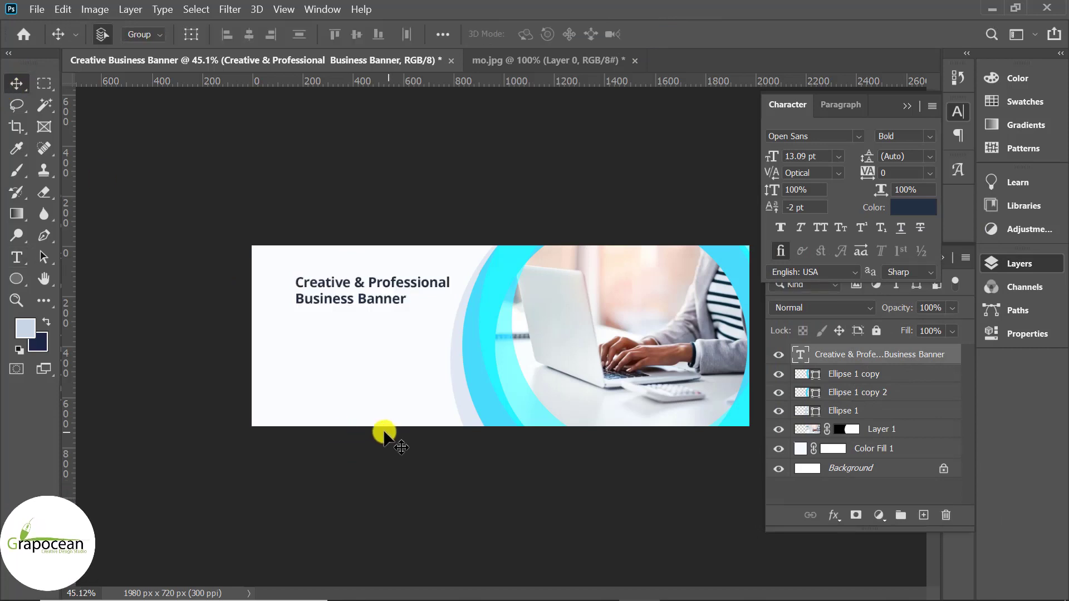
Change the heading's font family to Roboto
{"action": "scroll", "coordinate": [274, 326], "scroll_direction": "up", "scroll_amount": 3}
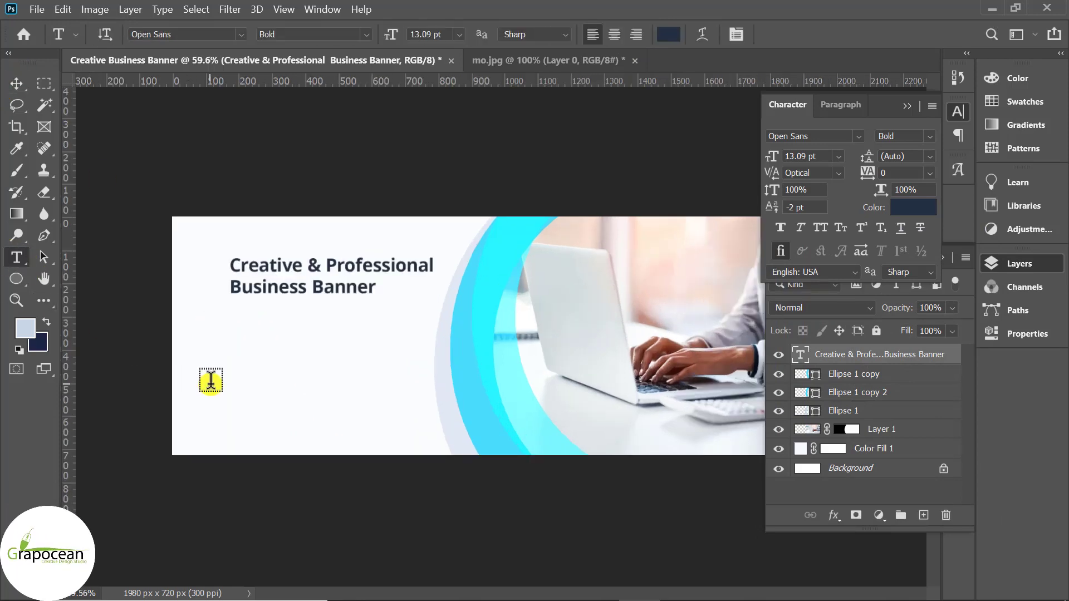
{"action": "left_click", "coordinate": [209, 261]}
{"action": "key", "text": "ctrl+a"}
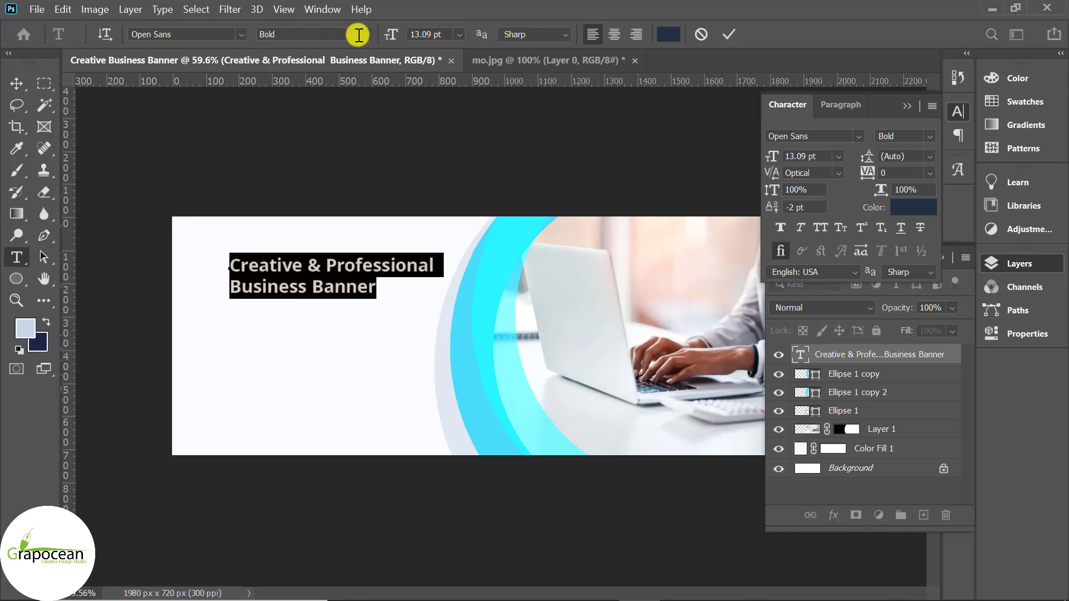
{"action": "left_click", "coordinate": [242, 33]}
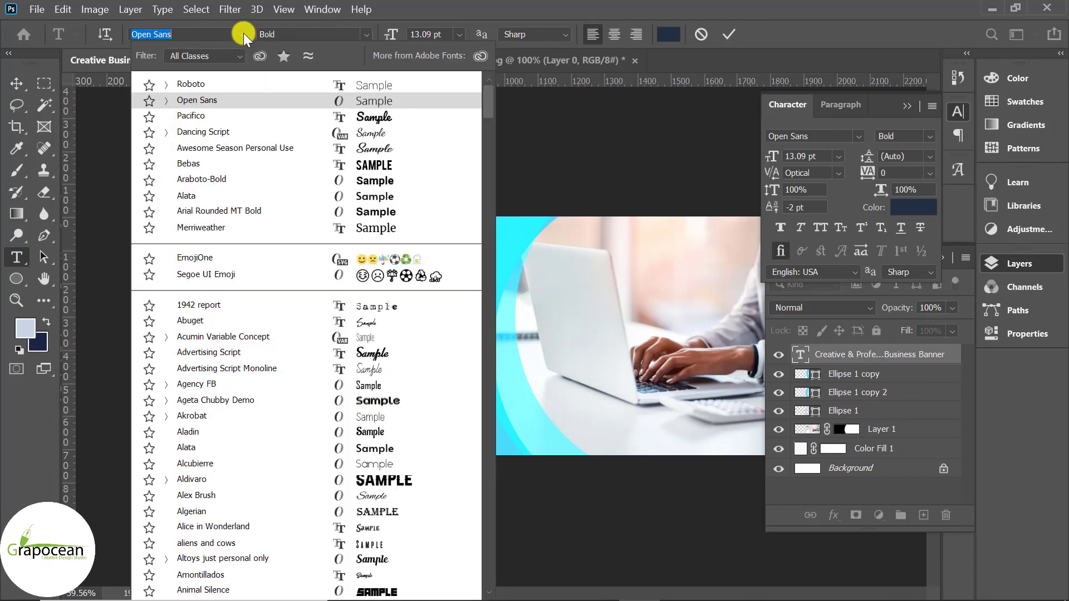
{"action": "left_click", "coordinate": [258, 84]}
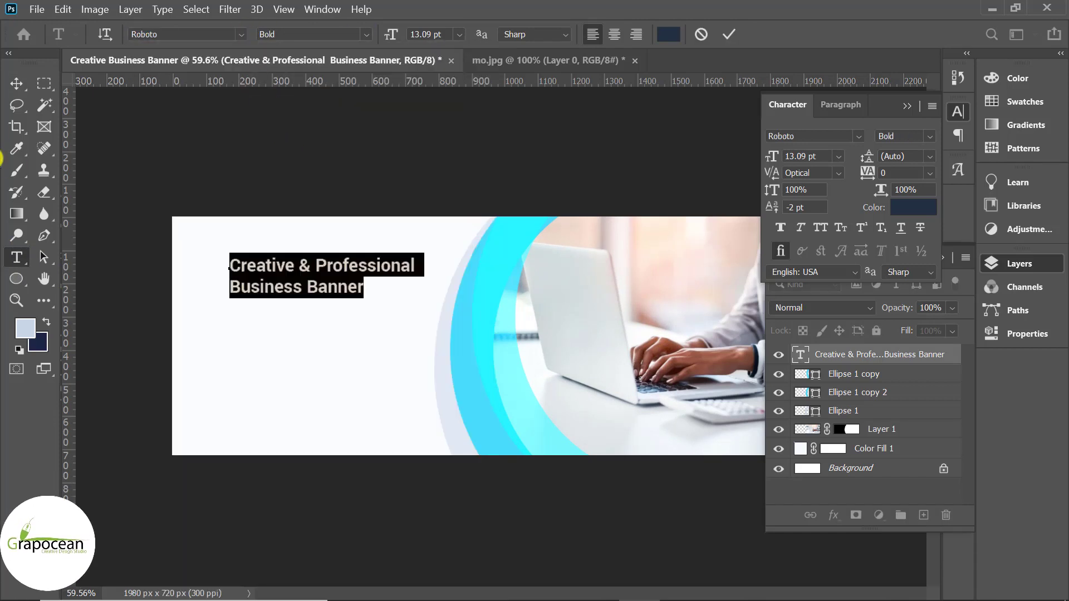
{"action": "left_click", "coordinate": [15, 83]}
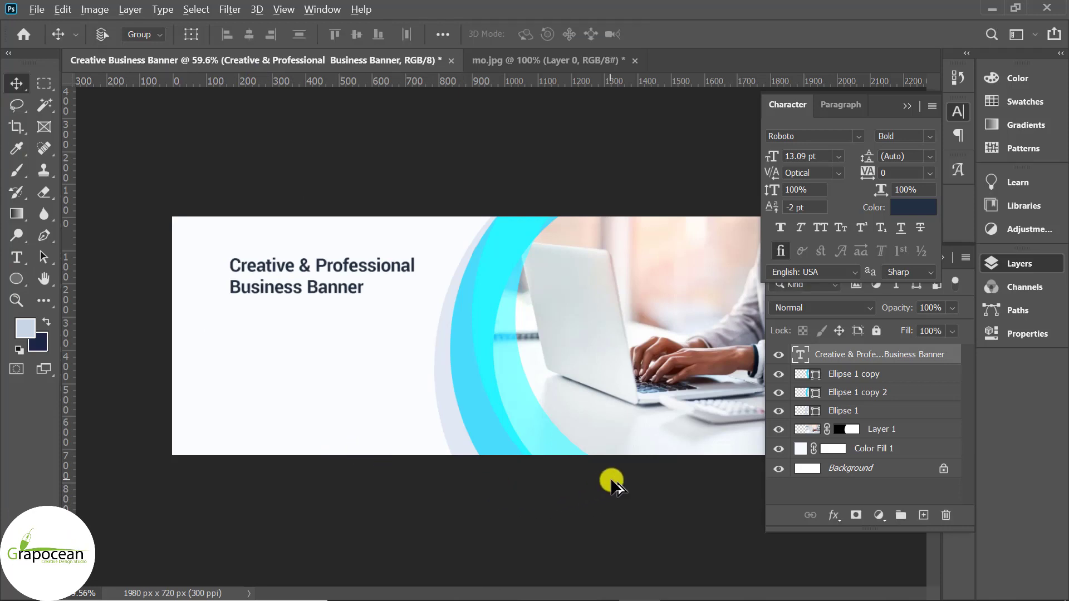
Deselect all layers and create a paragraph text box with placeholder text below the heading, about as wide as the heading
{"action": "scroll", "coordinate": [612, 480], "scroll_direction": "down", "scroll_amount": 3}
{"action": "left_click", "coordinate": [612, 476], "text": "ctrl"}
{"action": "key", "text": "ctrl+0"}
{"action": "key", "text": "ctrl+plus"}
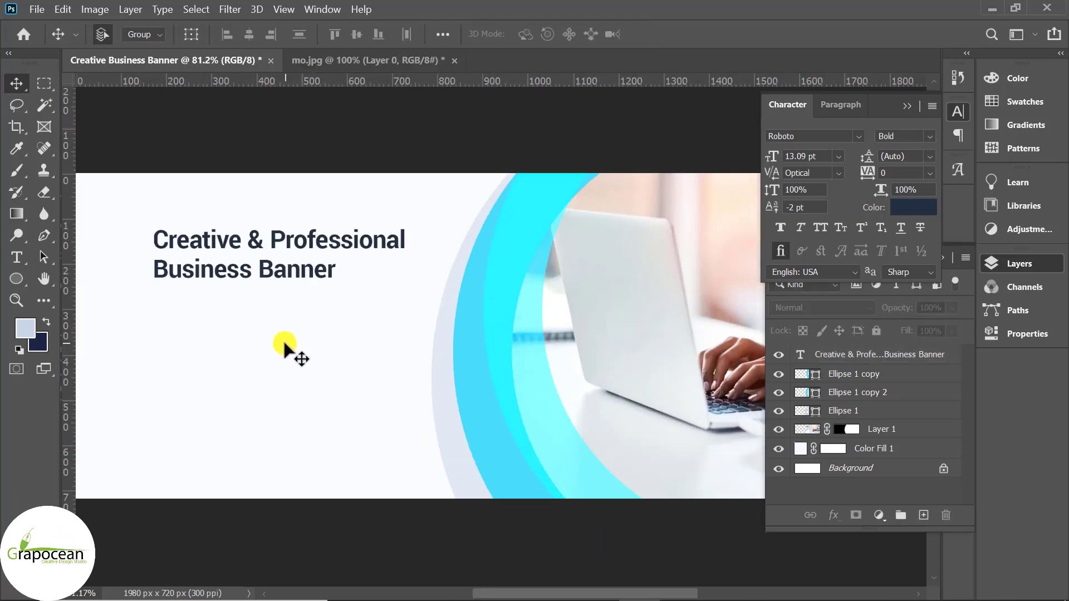
{"action": "left_click", "coordinate": [16, 258]}
{"action": "left_click", "coordinate": [165, 306]}
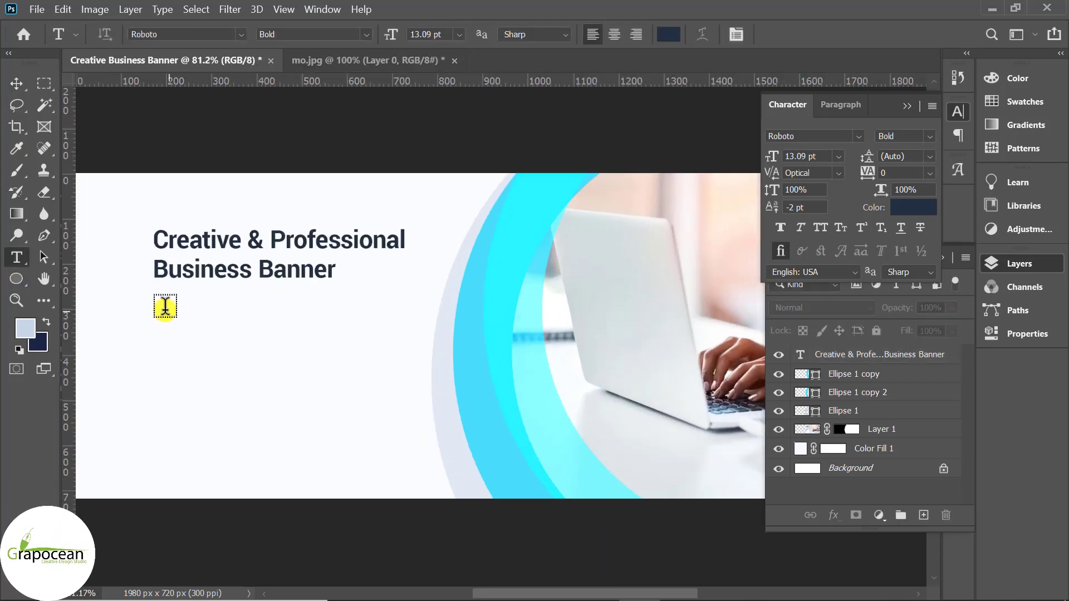
{"action": "left_click_drag", "start_coordinate": [164, 300], "coordinate": [412, 415]}
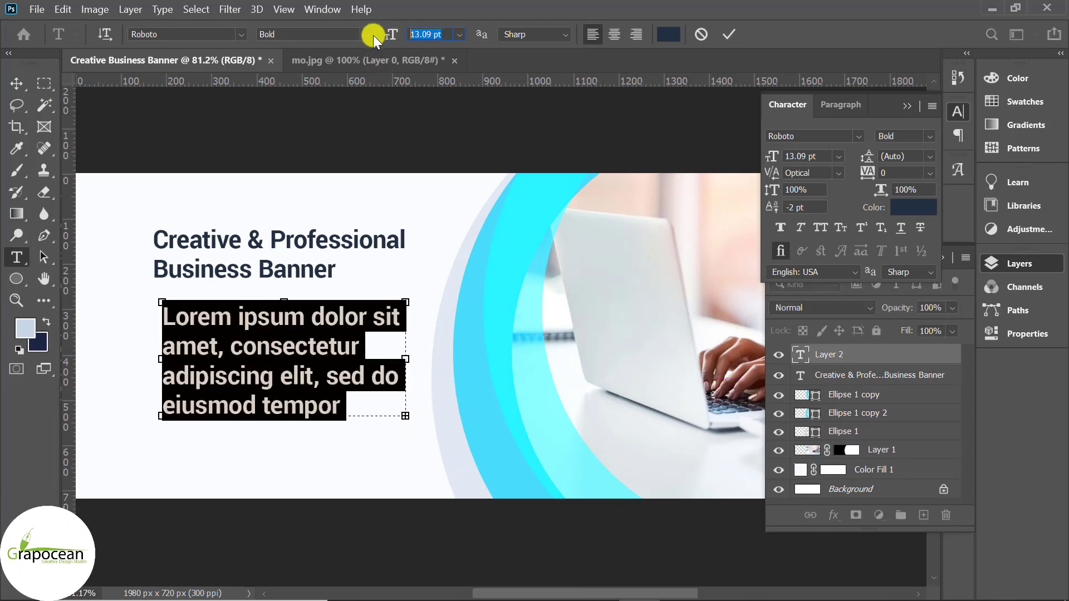
Set the paragraph text to 5 pt in the Regular style
{"action": "type", "text": "5"}
{"action": "key", "text": "Return"}
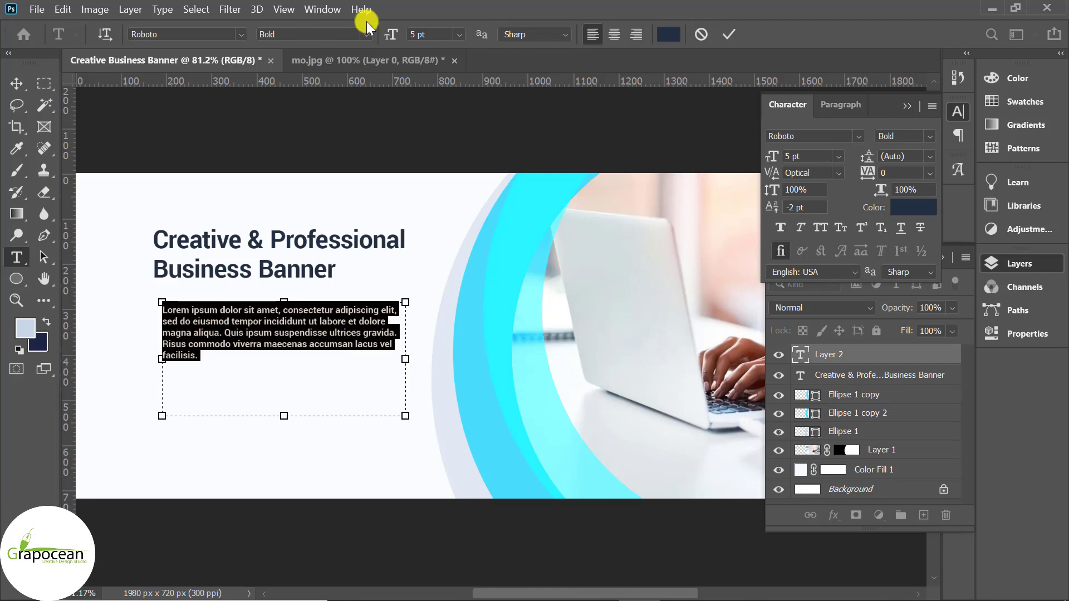
{"action": "left_click", "coordinate": [365, 35]}
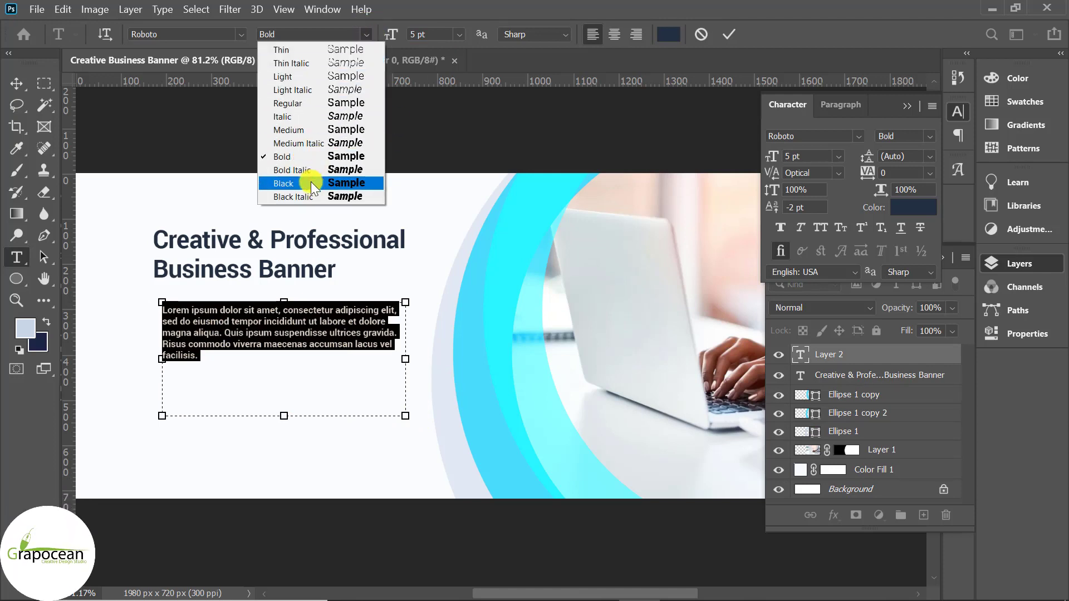
{"action": "left_click", "coordinate": [319, 103]}
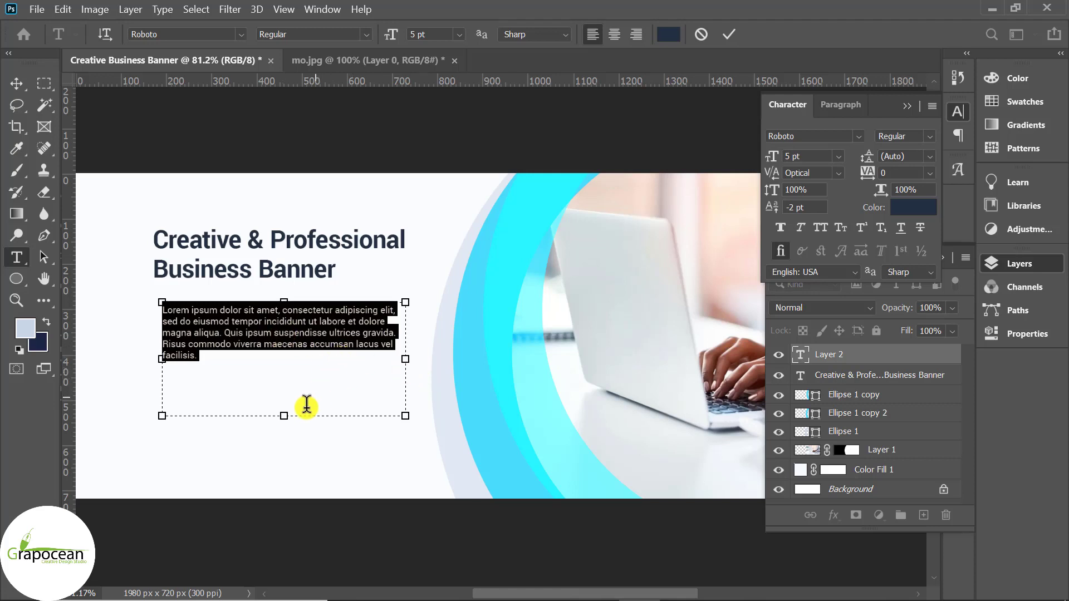
Shrink the paragraph's text box to three lines and trim the placeholder text so it ends with "magna aliqua. accumsan lacus vel facilisis."
{"action": "left_click_drag", "start_coordinate": [307, 415], "coordinate": [293, 343]}
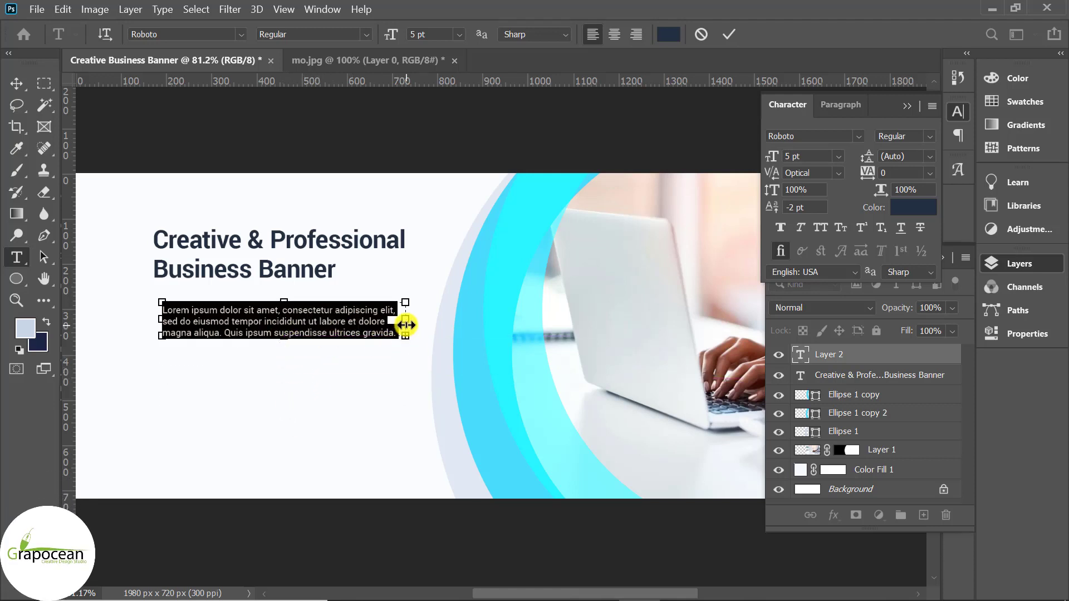
{"action": "left_click_drag", "start_coordinate": [384, 322], "coordinate": [405, 319]}
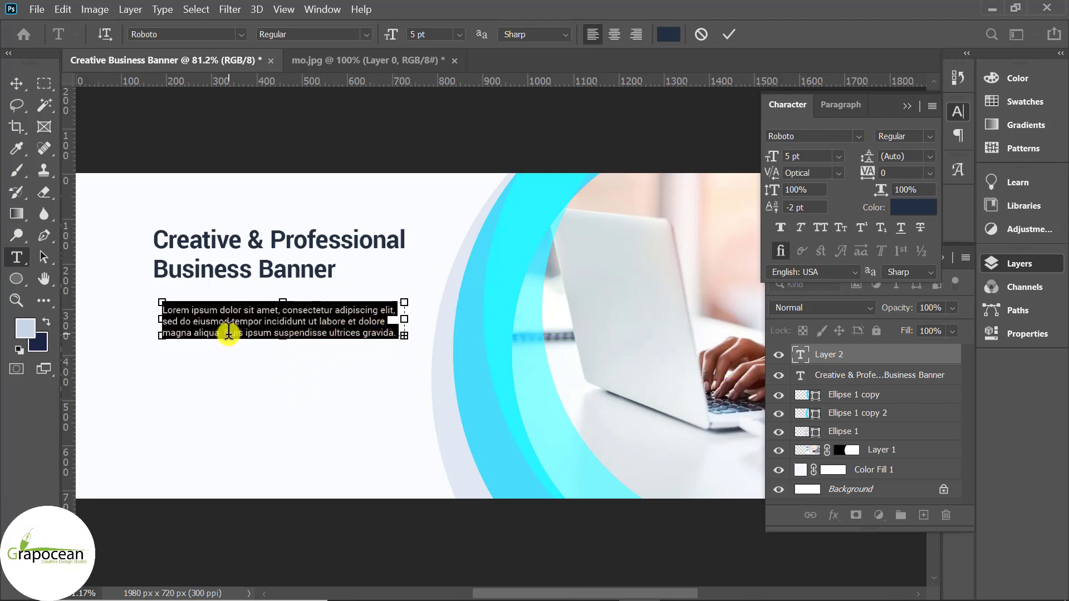
{"action": "left_click_drag", "start_coordinate": [229, 333], "coordinate": [470, 348]}
{"action": "type", "text": "Risus commodo viverra maecenas."}
{"action": "left_click", "coordinate": [225, 333]}
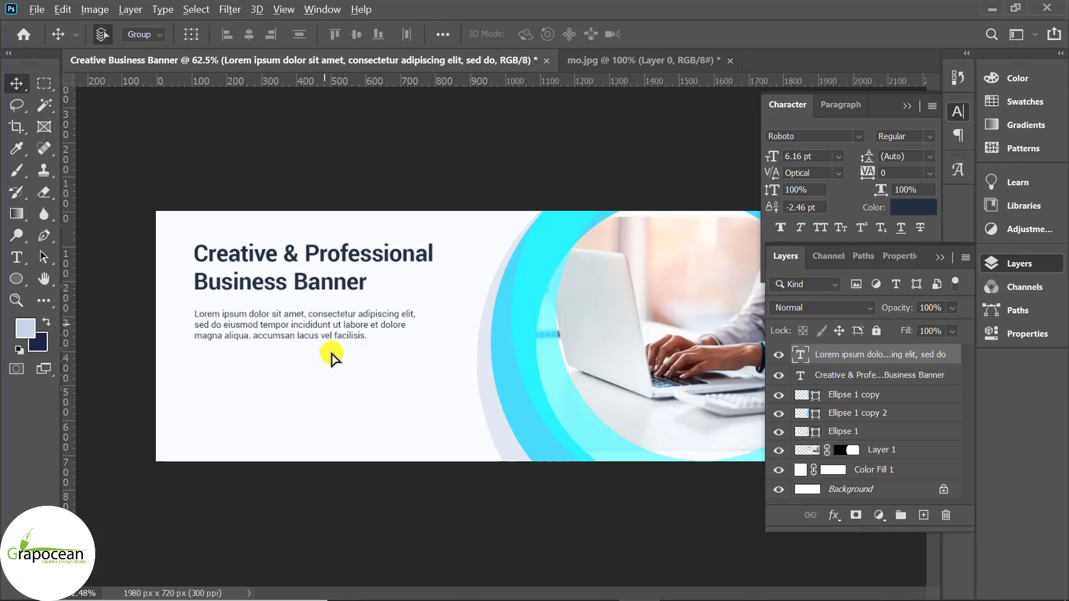
Duplicate the paragraph text to the lower part of the banner and clear all text from the copy
{"action": "left_click_drag", "start_coordinate": [332, 358], "coordinate": [348, 455]}
{"action": "left_click", "coordinate": [16, 258]}
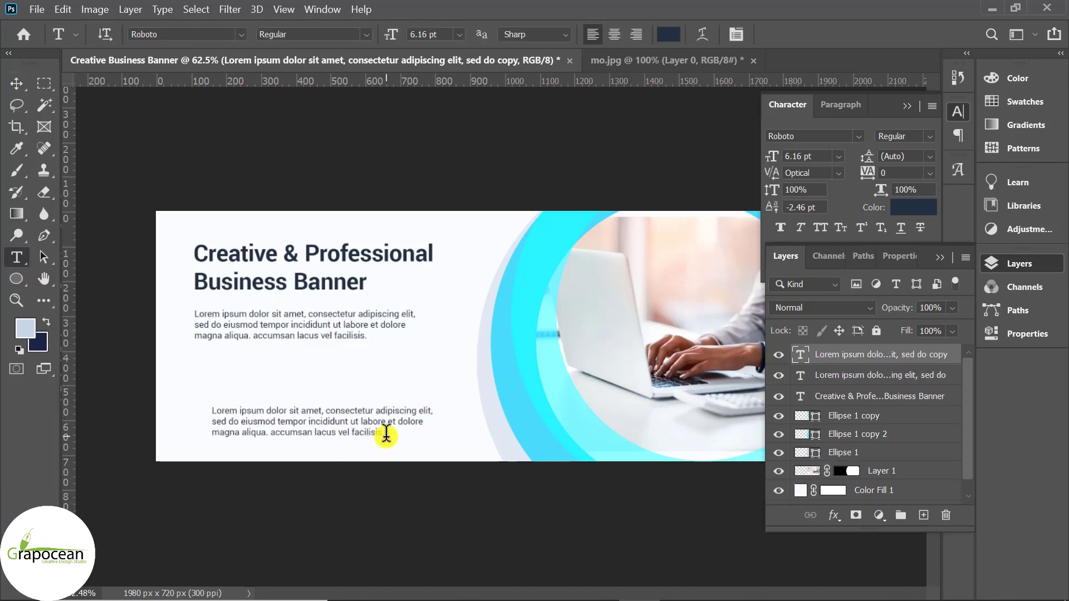
{"action": "left_click", "coordinate": [384, 433]}
{"action": "key", "text": "ctrl+a"}
{"action": "key", "text": "BackSpace"}
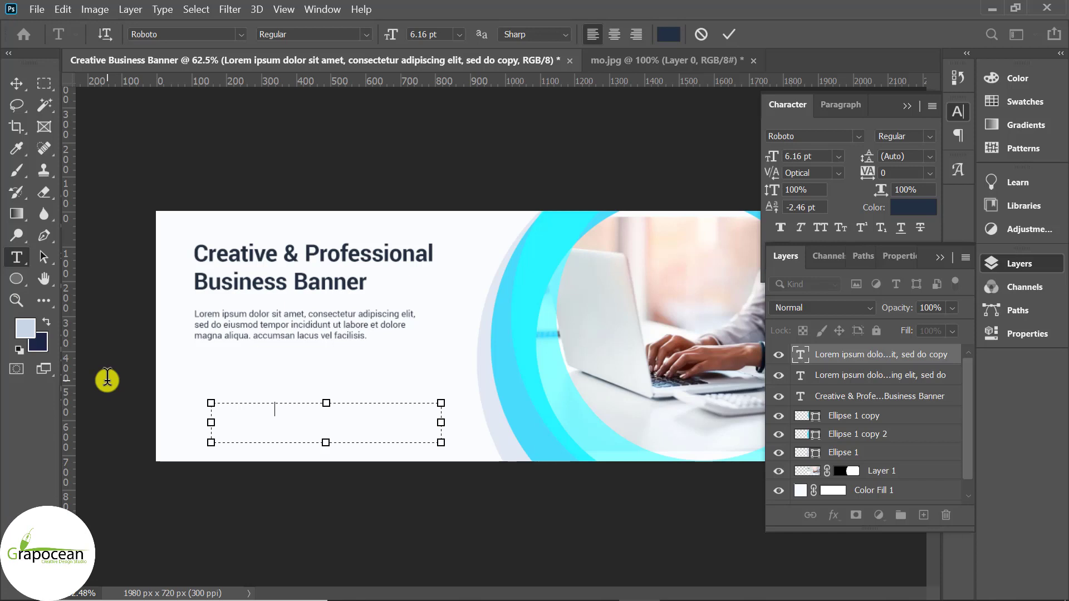
{"action": "type", "text": "www,graoiceab,cin"}
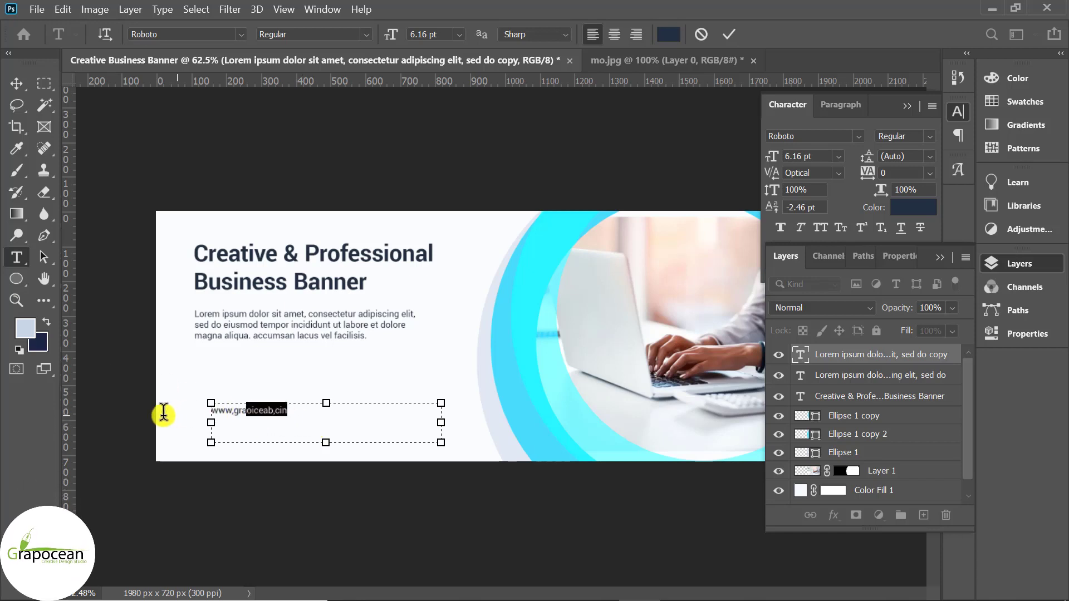
{"action": "type", "text": "www"}
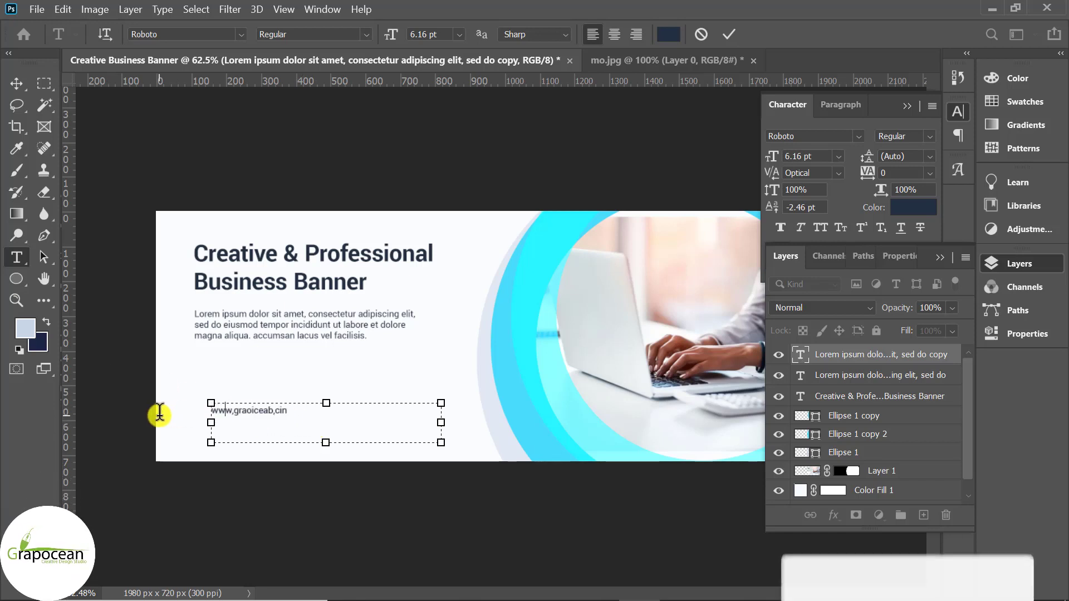
{"action": "type", "text": ".gra"}
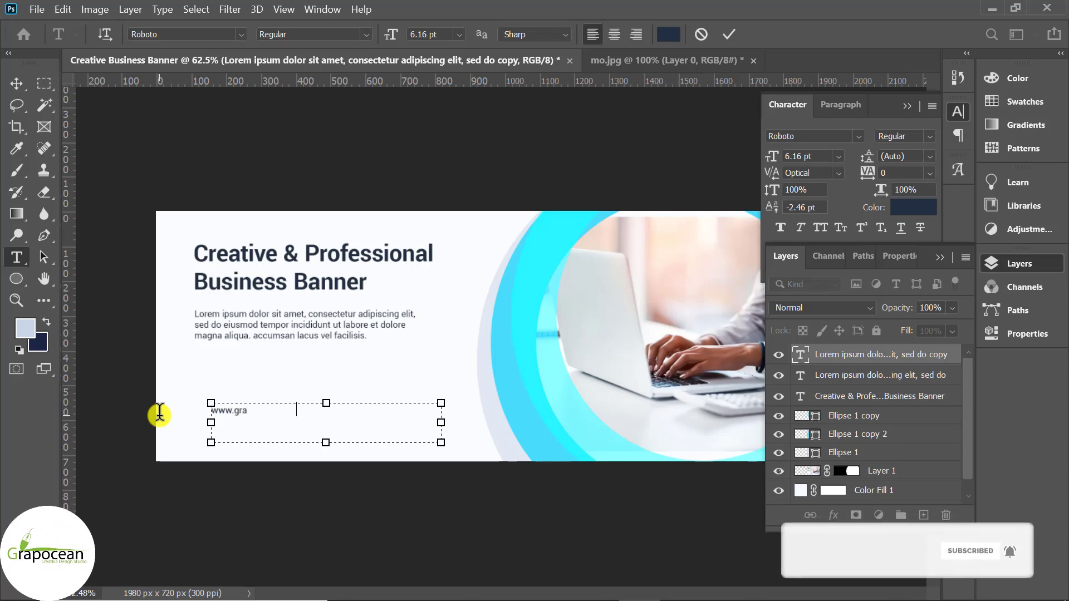
{"action": "type", "text": "pocean.com"}
{"action": "left_click_drag", "start_coordinate": [443, 429], "coordinate": [323, 411]}
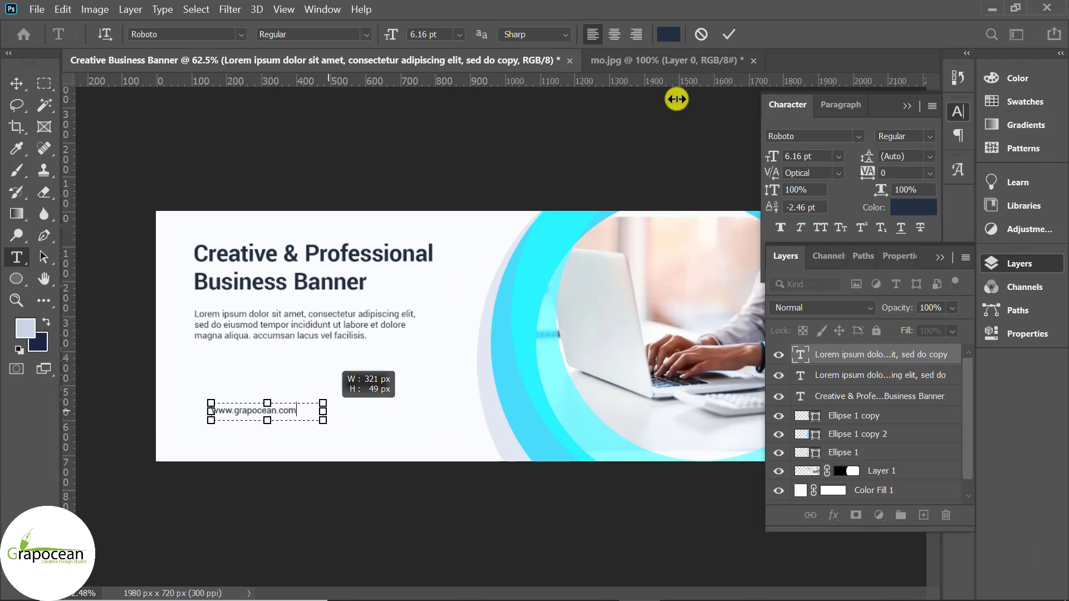
{"action": "left_click", "coordinate": [13, 83]}
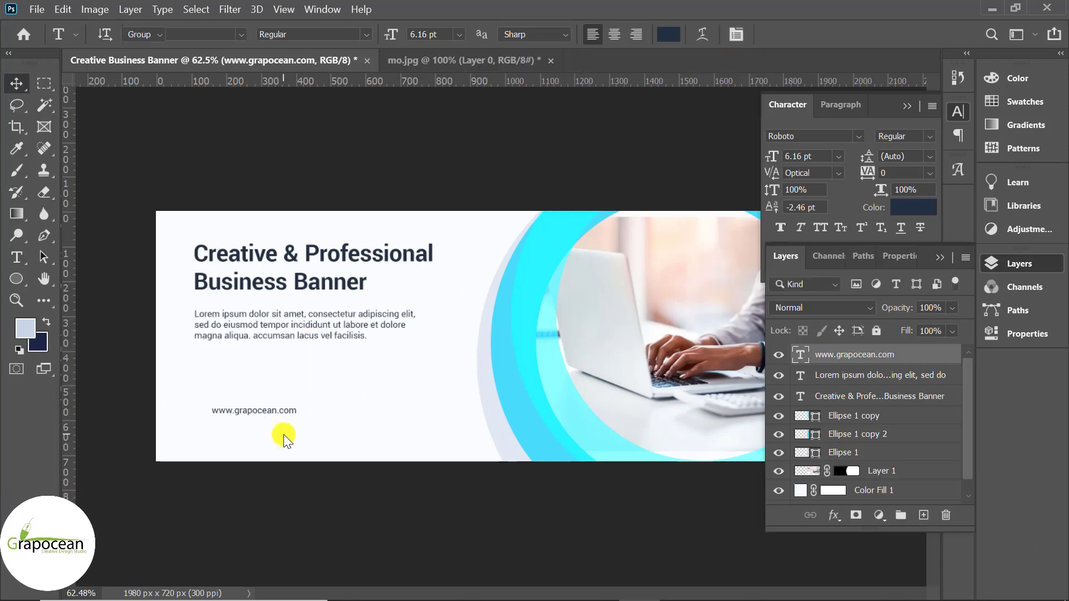
Move the website text down and right, close to the banner's lower edge and short of the rings
{"action": "scroll", "coordinate": [281, 432], "scroll_direction": "up", "scroll_amount": 3}
{"action": "left_click_drag", "start_coordinate": [223, 447], "coordinate": [401, 501]}
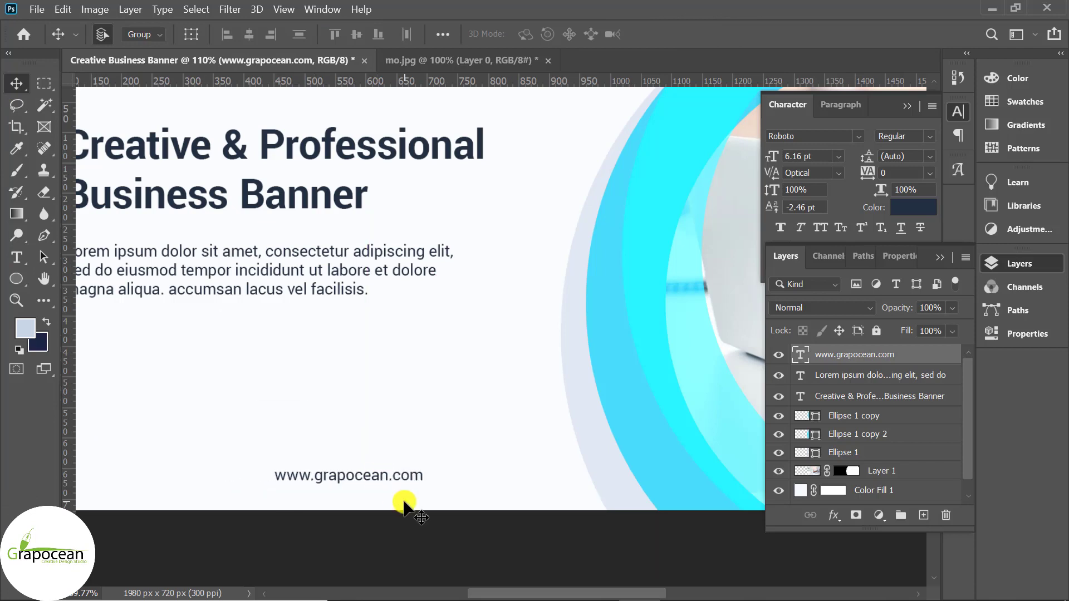
{"action": "key", "text": "ctrl+0"}
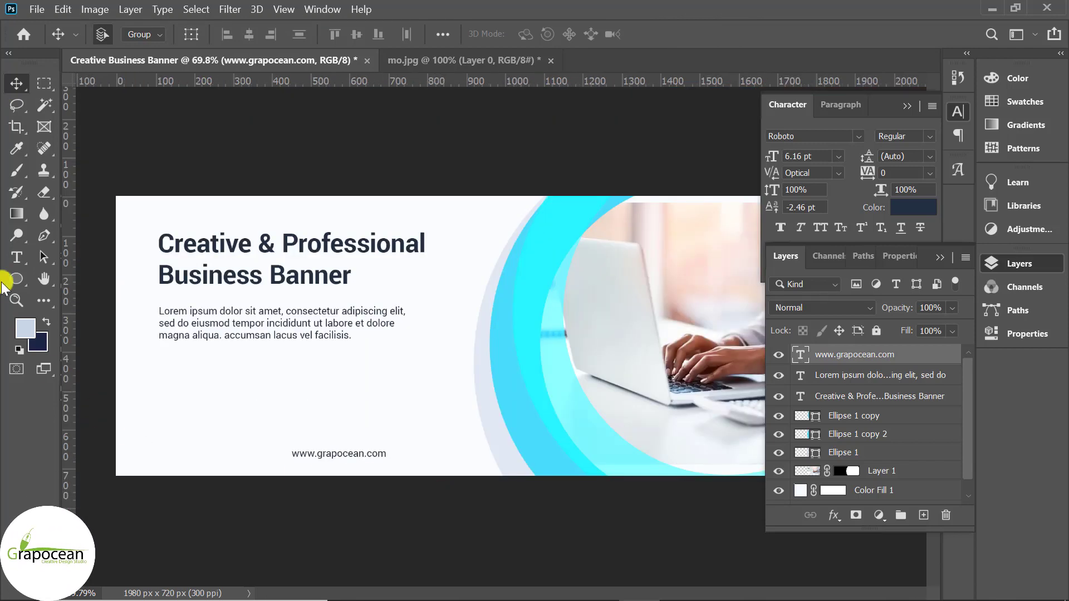
Widen the letter spacing of the website text to a tracking of 80
{"action": "left_click", "coordinate": [17, 258]}
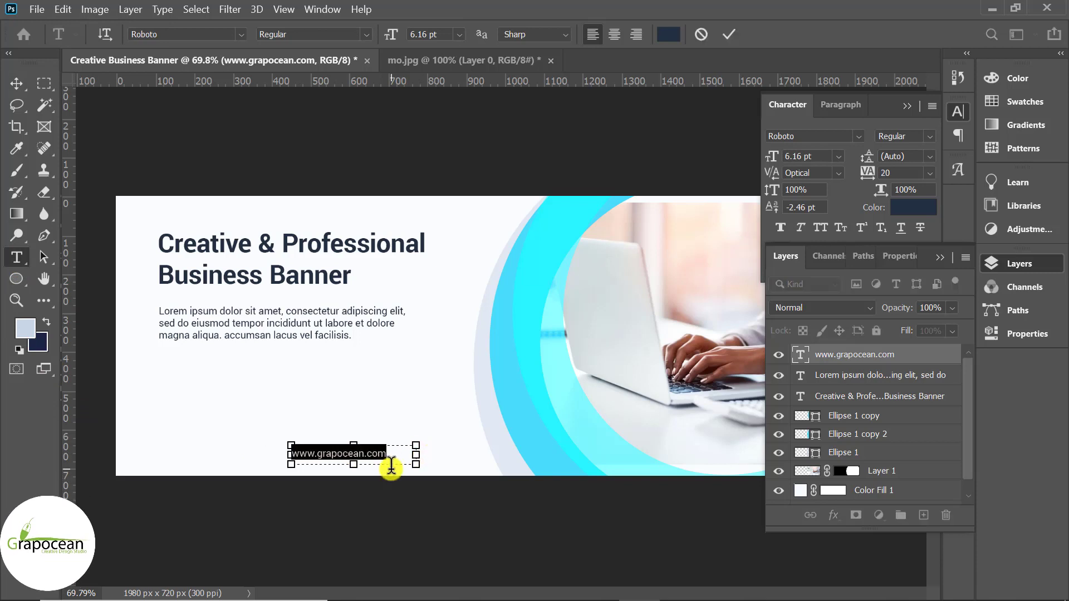
{"action": "key", "text": "alt+Right"}
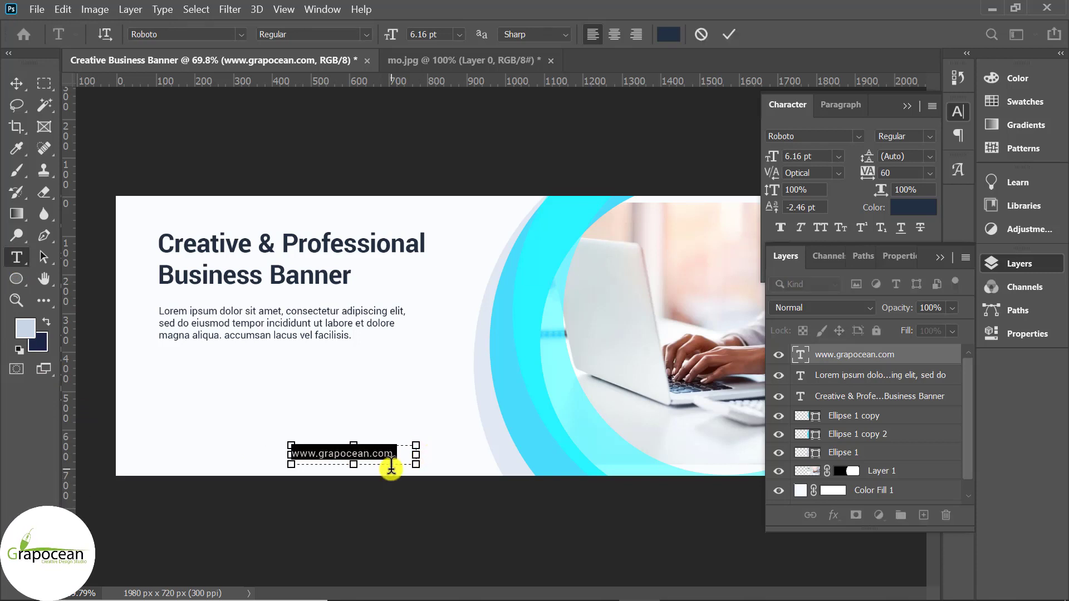
{"action": "key", "text": "alt+Right"}
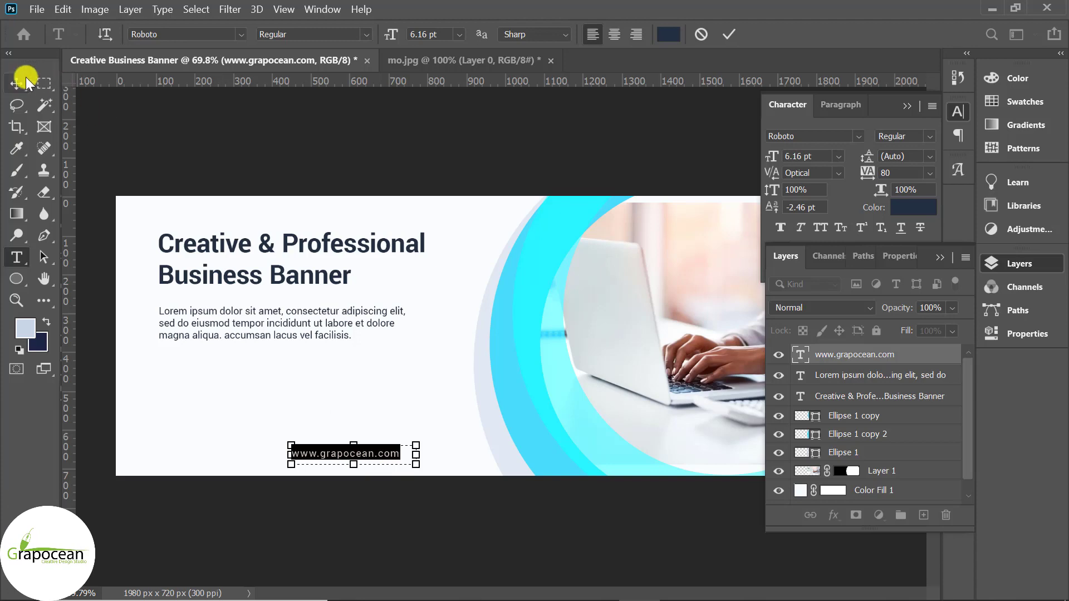
{"action": "scroll", "coordinate": [458, 510], "scroll_direction": "down", "scroll_amount": 2}
{"action": "scroll", "coordinate": [458, 510], "scroll_direction": "up", "scroll_amount": 1}
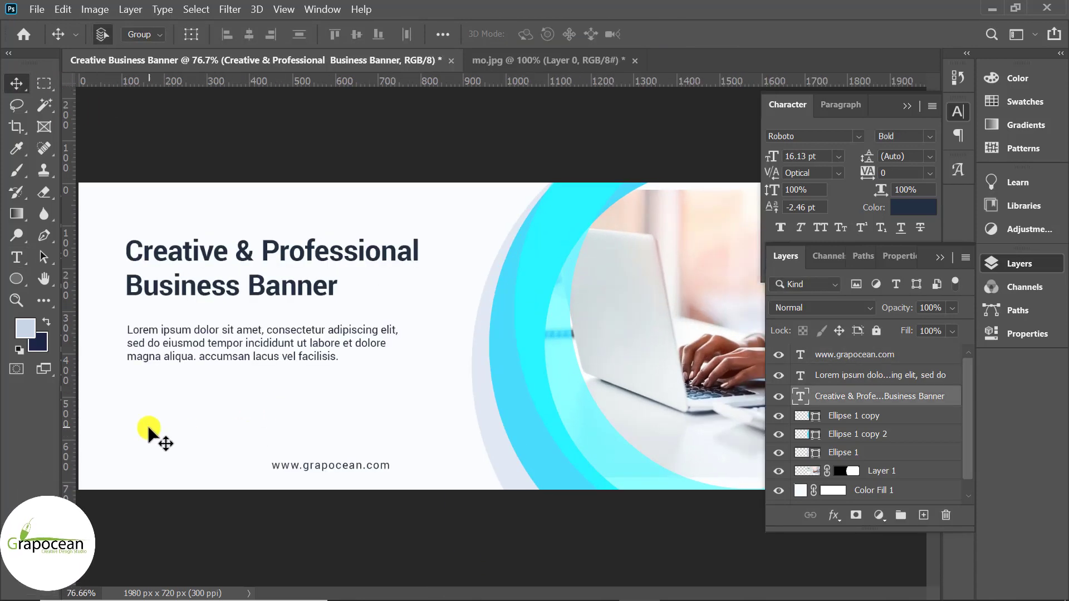
Draw a 70 × 70 px circle below the paragraph's left end and fill it with light blue, without a stroke
{"action": "scroll", "coordinate": [153, 426], "scroll_direction": "up", "scroll_amount": 3}
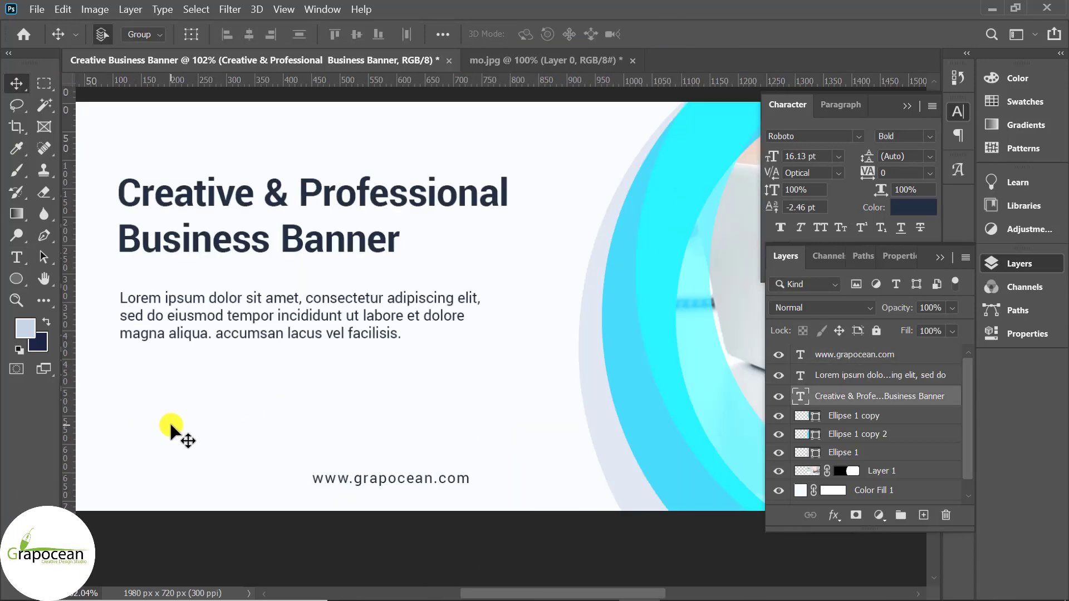
{"action": "right_click", "coordinate": [13, 278]}
{"action": "left_click", "coordinate": [83, 311]}
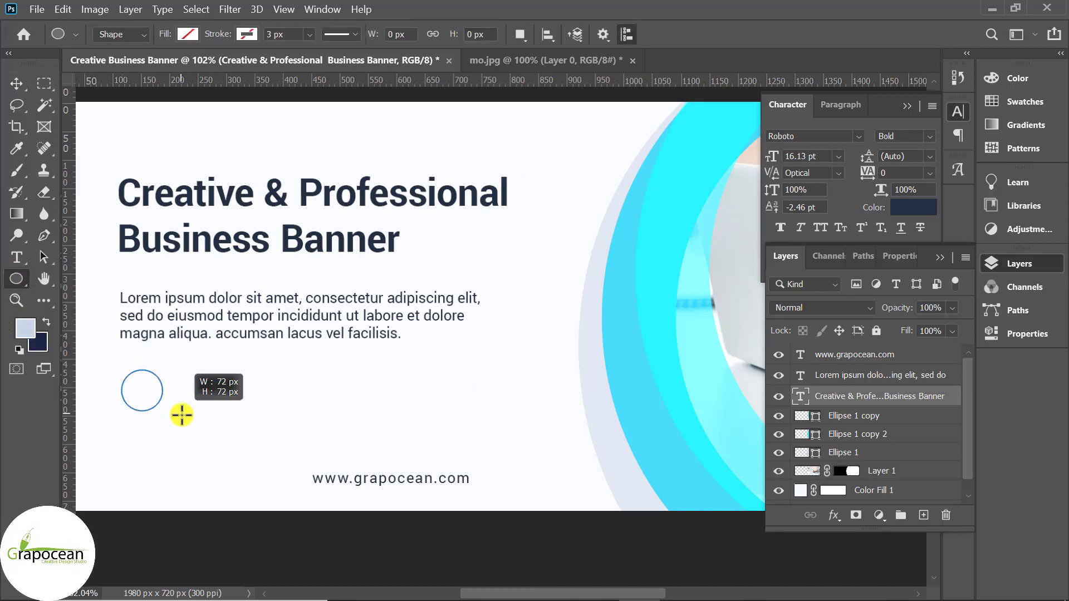
{"action": "left_click_drag", "start_coordinate": [172, 411], "coordinate": [172, 410]}
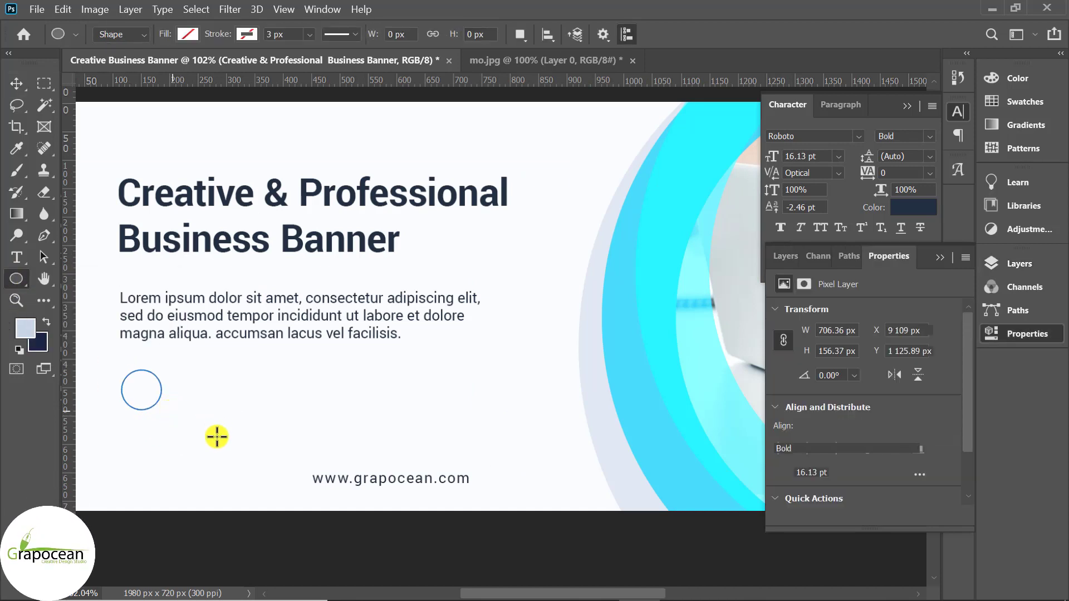
{"action": "left_click", "coordinate": [188, 34]}
{"action": "left_click", "coordinate": [13, 90]}
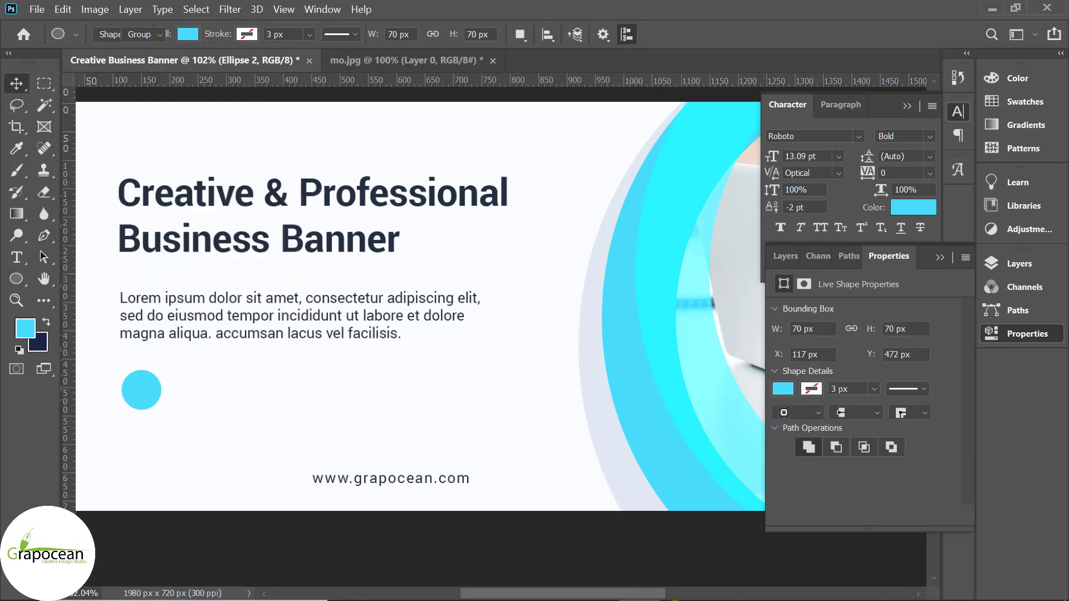
Duplicate the light blue circle twice to the right, forming a row of three with equal gaps of about 66 px
{"action": "key", "text": "ctrl+0"}
{"action": "scroll", "coordinate": [186, 429], "scroll_direction": "down", "scroll_amount": 4}
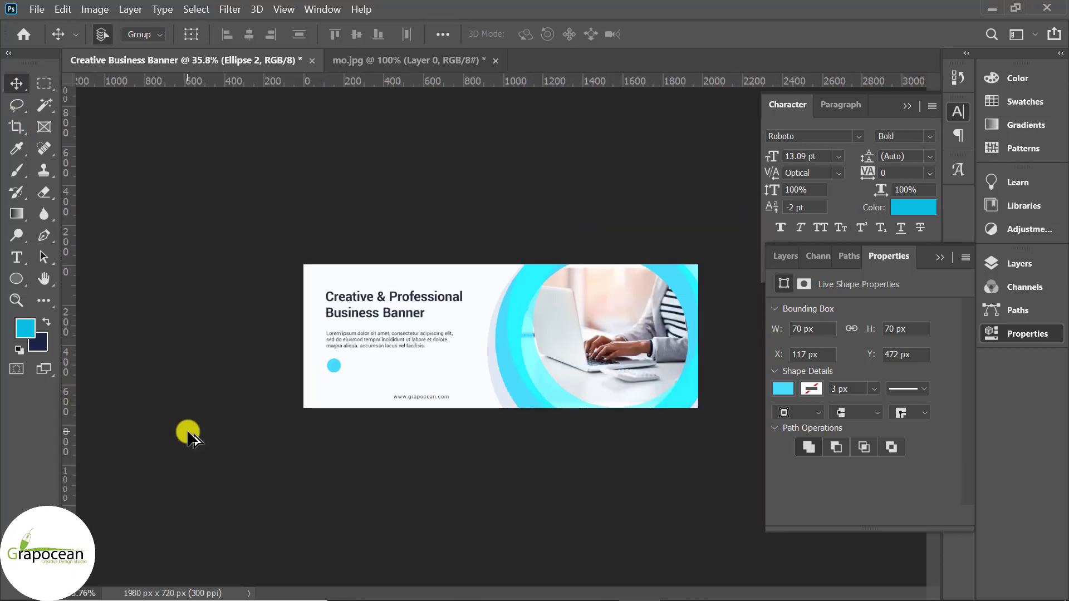
{"action": "scroll", "coordinate": [156, 481], "scroll_direction": "up", "scroll_amount": 5}
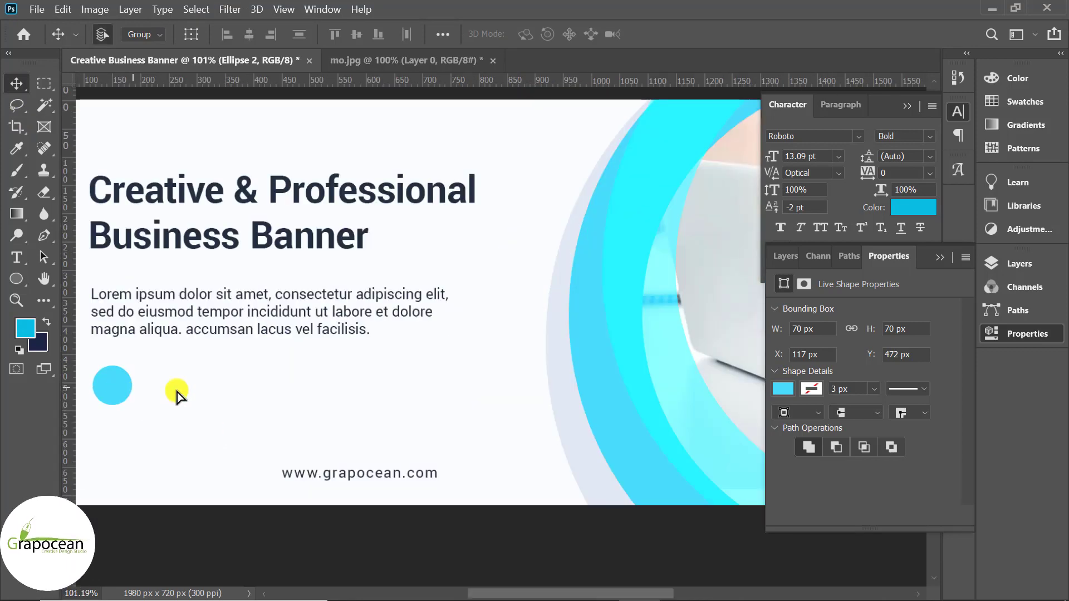
{"action": "left_click_drag", "start_coordinate": [114, 399], "coordinate": [284, 396]}
{"action": "scroll", "coordinate": [473, 430], "scroll_direction": "down", "scroll_amount": 8}
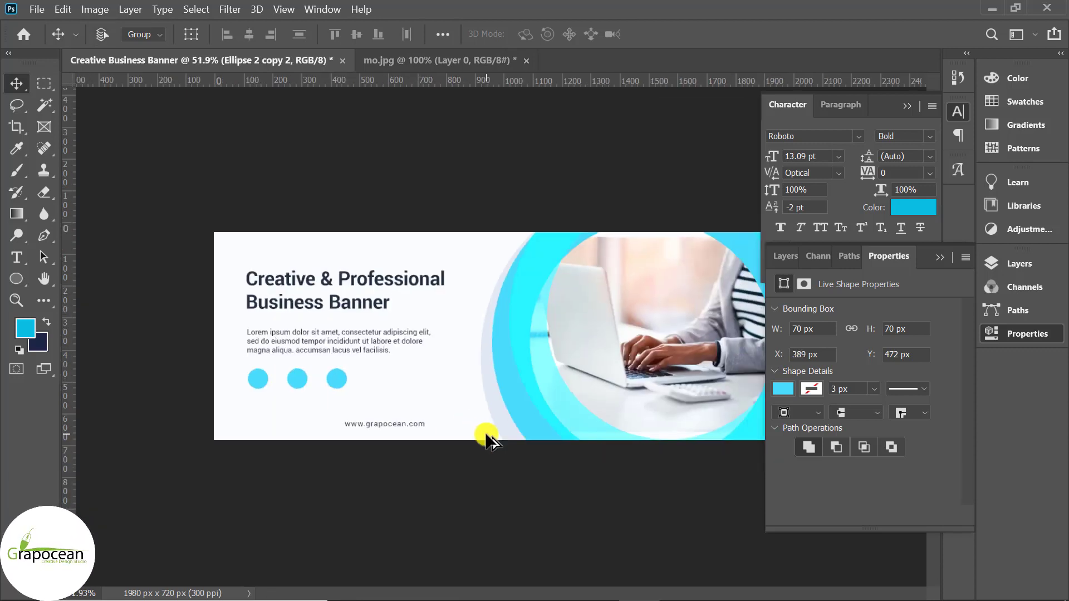
Open the pencil cup, megaphone and paint palette icon PNG files from the Downloads folder
{"action": "scroll", "coordinate": [234, 419], "scroll_direction": "up", "scroll_amount": 3}
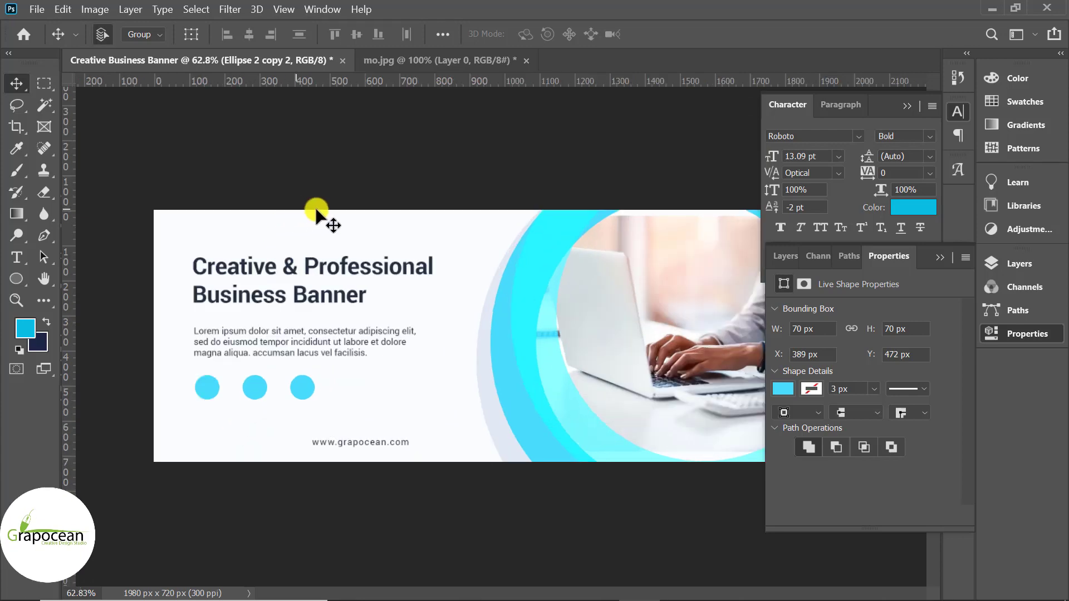
{"action": "left_click", "coordinate": [36, 9]}
{"action": "left_click", "coordinate": [50, 38]}
{"action": "left_click", "coordinate": [220, 327]}
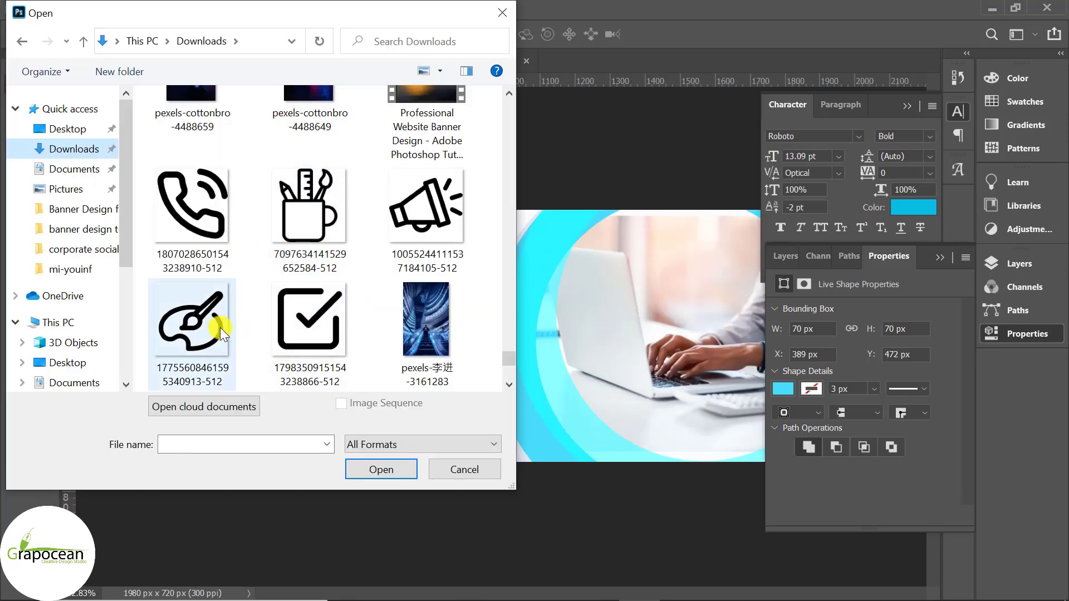
{"action": "left_click", "coordinate": [335, 240], "text": "ctrl"}
{"action": "left_click", "coordinate": [433, 231], "text": "ctrl"}
{"action": "scroll", "coordinate": [362, 312], "scroll_direction": "down", "scroll_amount": 2}
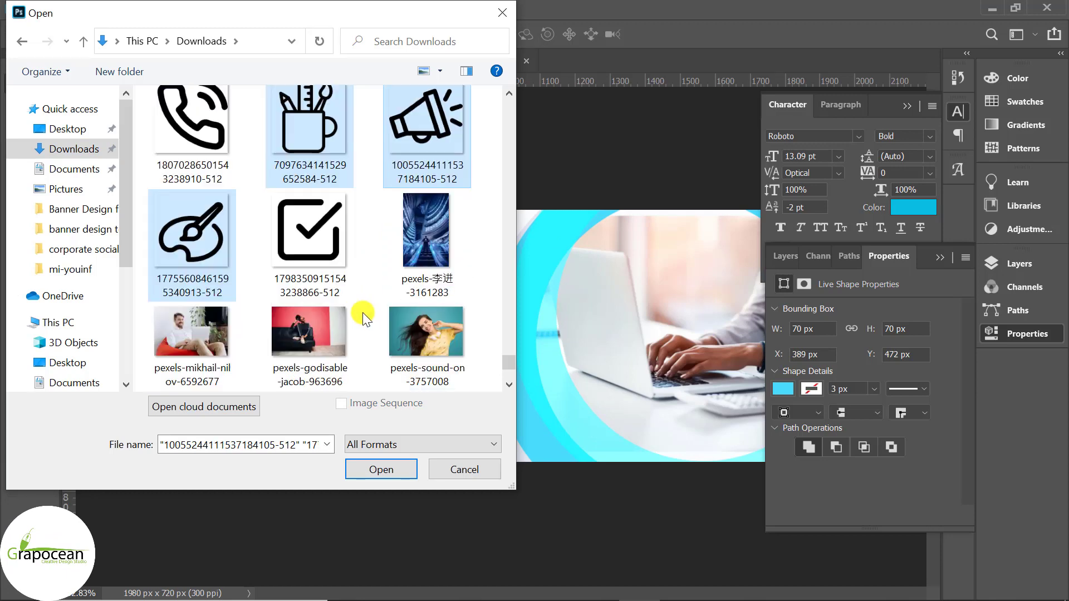
{"action": "scroll", "coordinate": [359, 310], "scroll_direction": "up", "scroll_amount": 4}
{"action": "scroll", "coordinate": [390, 334], "scroll_direction": "down", "scroll_amount": 2}
{"action": "left_click", "coordinate": [406, 470]}
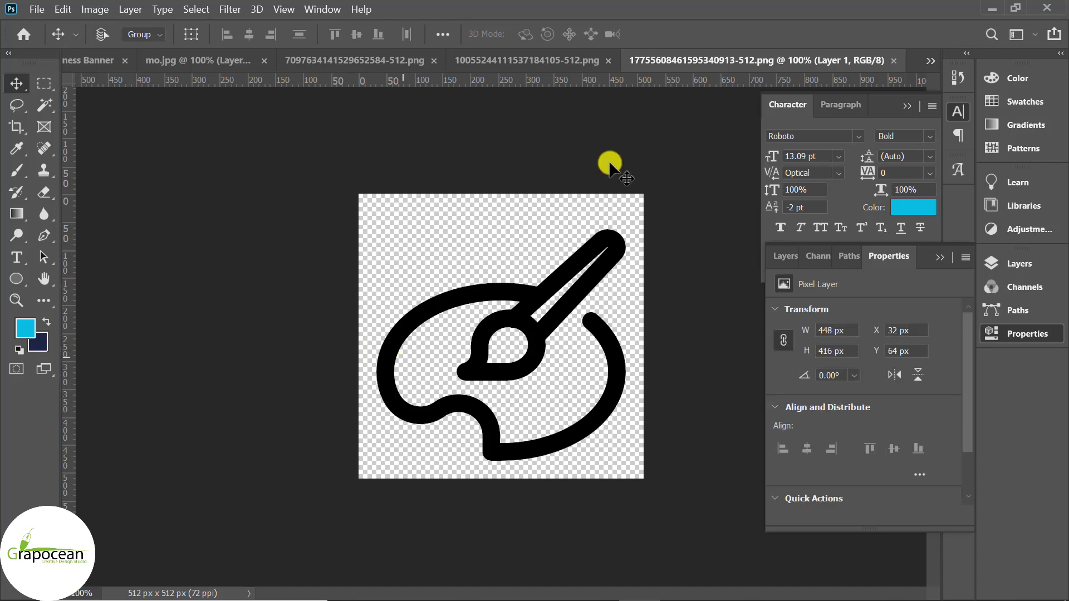
Return to the Creative Business Banner document and paste the paint palette icon into it
{"action": "left_click", "coordinate": [926, 61]}
{"action": "left_click", "coordinate": [837, 71]}
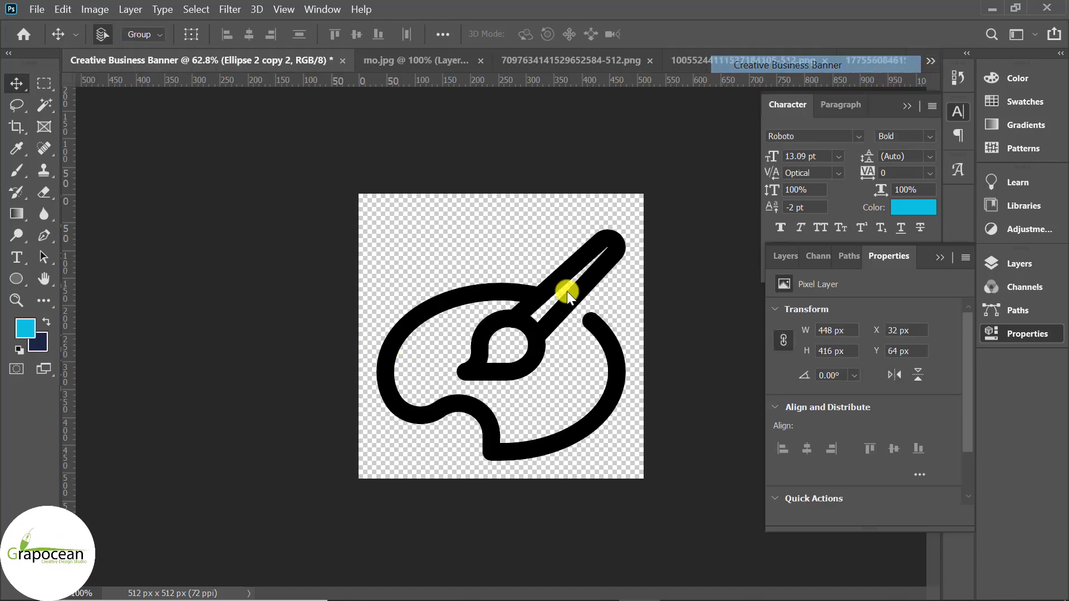
{"action": "scroll", "coordinate": [327, 396], "scroll_direction": "up", "scroll_amount": 3}
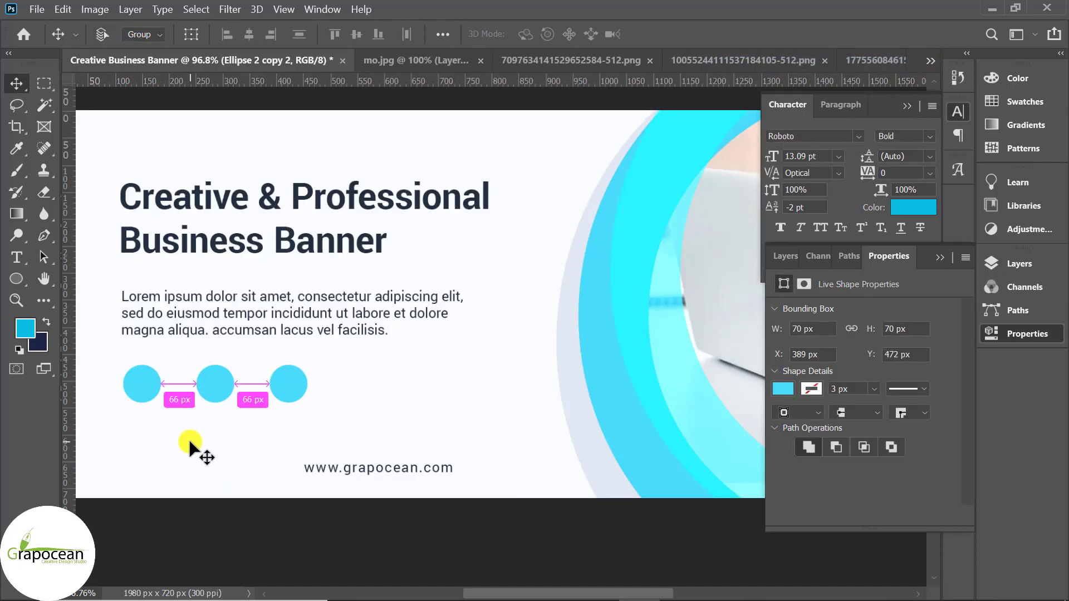
{"action": "key", "text": "ctrl+v"}
{"action": "scroll", "coordinate": [350, 405], "scroll_direction": "up", "scroll_amount": 3}
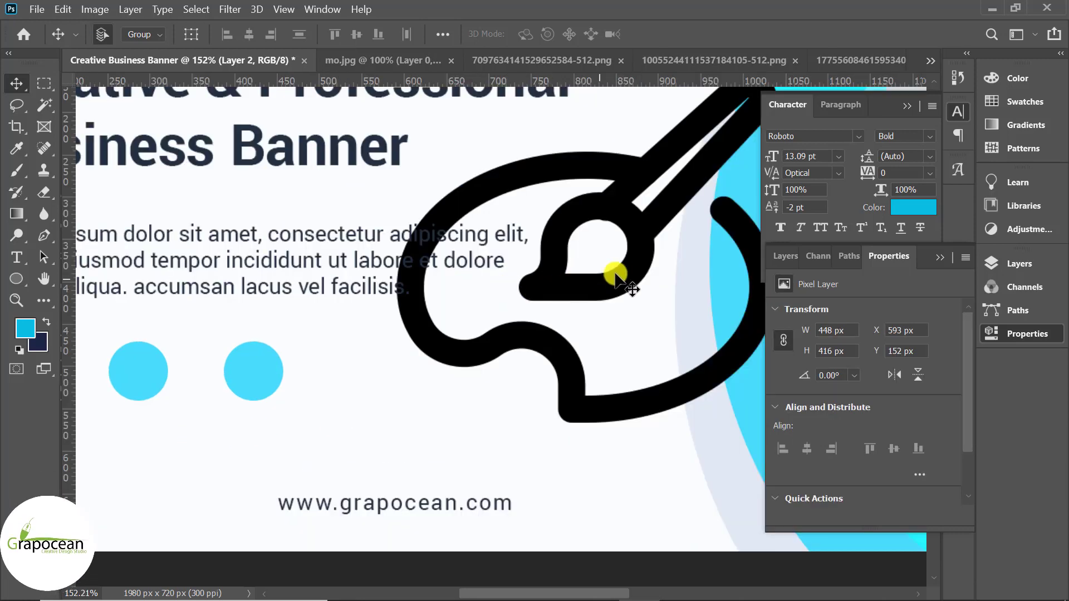
Scale the paint palette icon down to about 36 × 34 px and centre it in the middle light blue circle
{"action": "left_click_drag", "start_coordinate": [350, 379], "coordinate": [213, 393]}
{"action": "key", "text": "ctrl+t"}
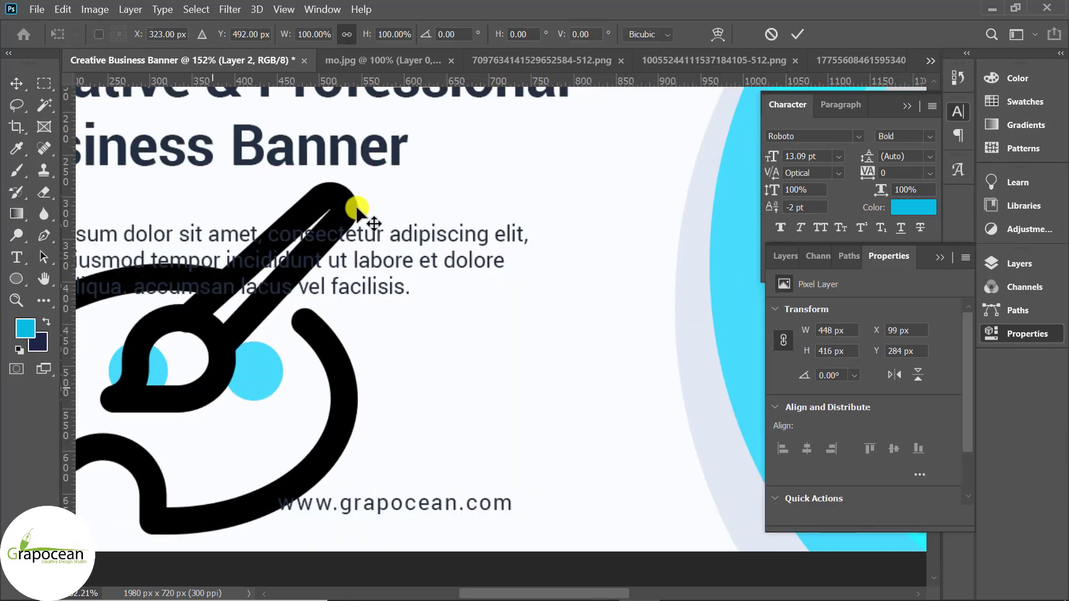
{"action": "left_click_drag", "start_coordinate": [356, 190], "coordinate": [125, 353]}
{"action": "scroll", "coordinate": [161, 384], "scroll_direction": "up", "scroll_amount": 3}
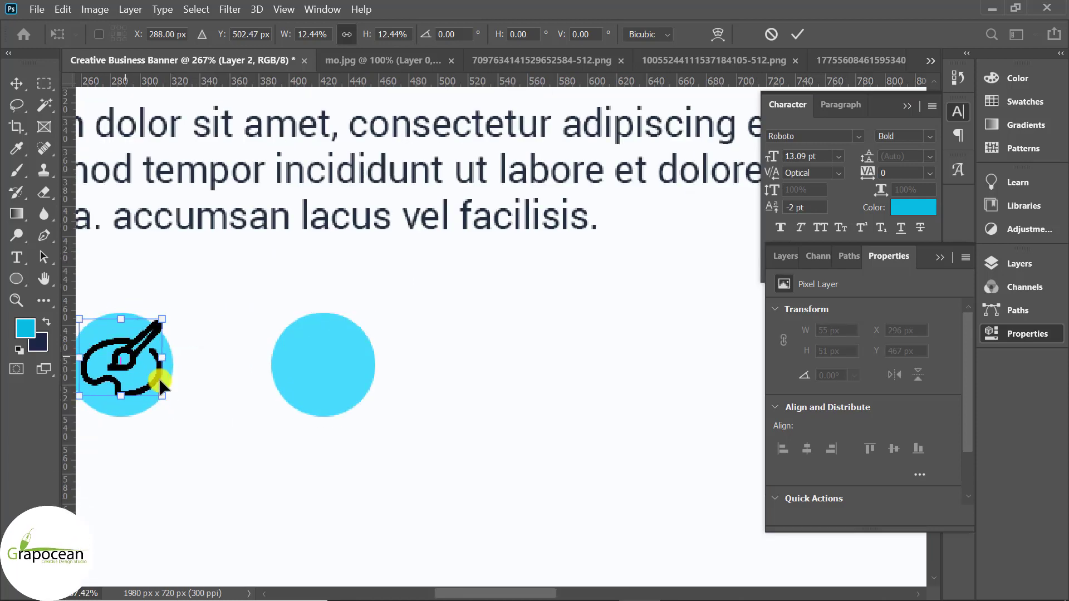
{"action": "left_click_drag", "start_coordinate": [161, 389], "coordinate": [122, 356]}
{"action": "scroll", "coordinate": [636, 470], "scroll_direction": "down", "scroll_amount": 3}
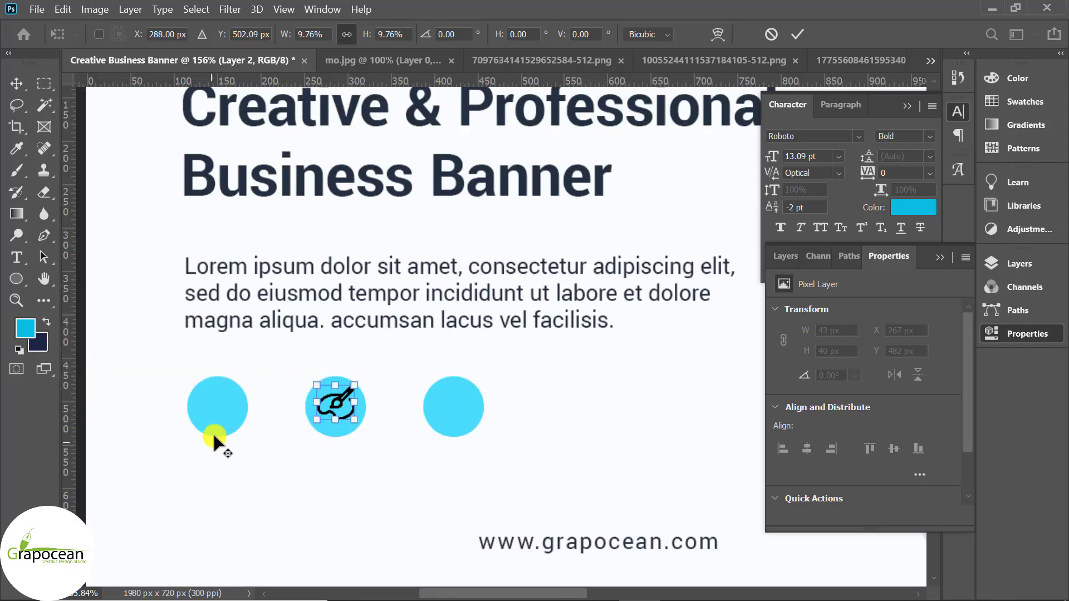
{"action": "scroll", "coordinate": [215, 437], "scroll_direction": "up", "scroll_amount": 3}
{"action": "scroll", "coordinate": [404, 405], "scroll_direction": "up", "scroll_amount": 1}
{"action": "left_click_drag", "start_coordinate": [447, 393], "coordinate": [457, 414]}
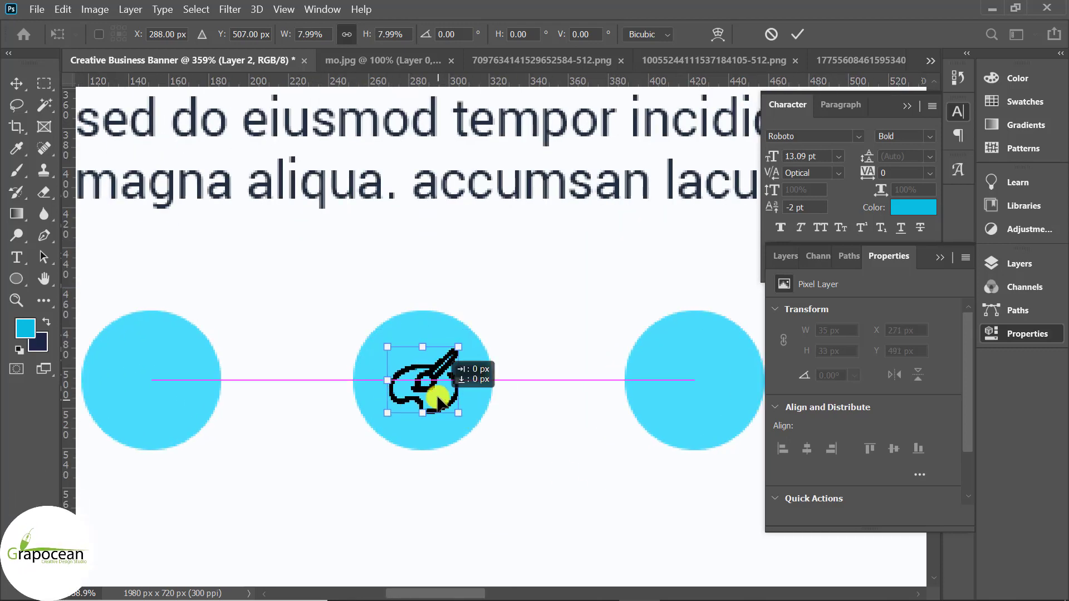
{"action": "left_click", "coordinate": [804, 35]}
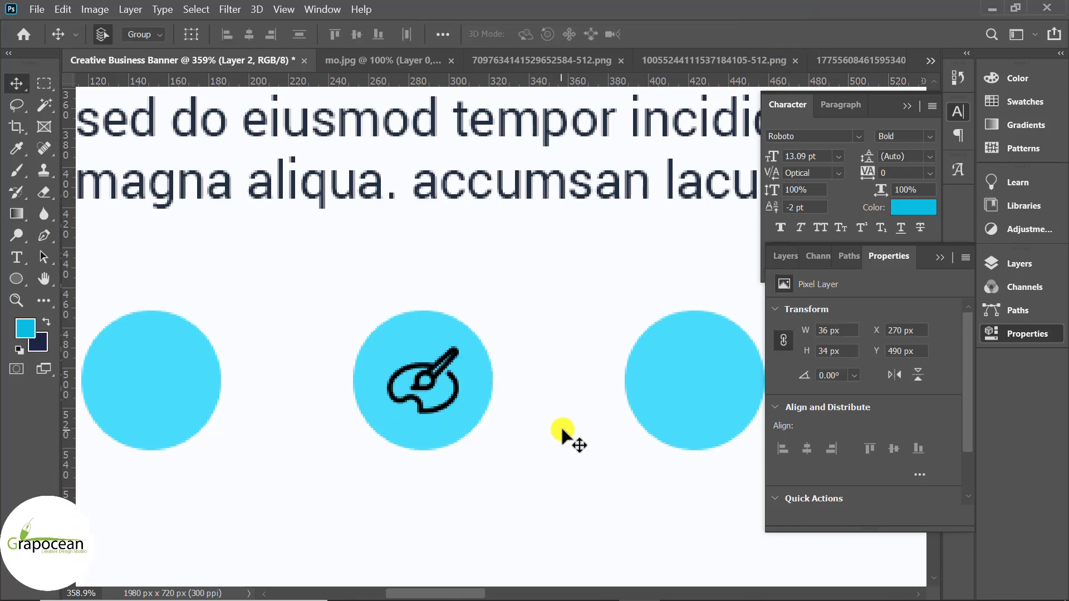
Add a Color Overlay to the paint palette icon layer using the near-white #fbfdff sampled from the banner background
{"action": "left_click", "coordinate": [1034, 261]}
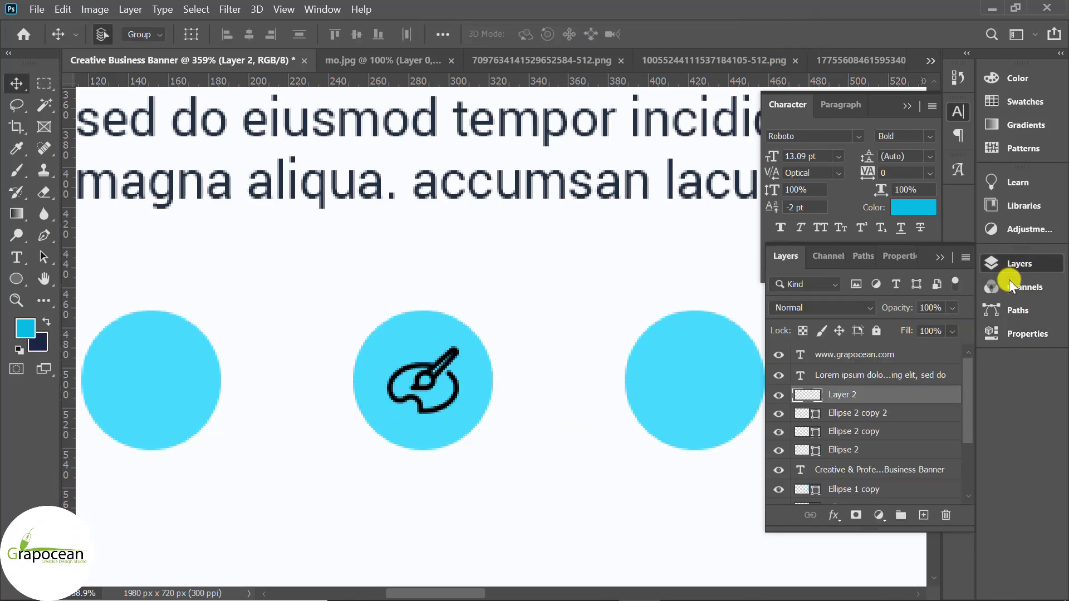
{"action": "right_click", "coordinate": [913, 396]}
{"action": "left_click", "coordinate": [773, 30]}
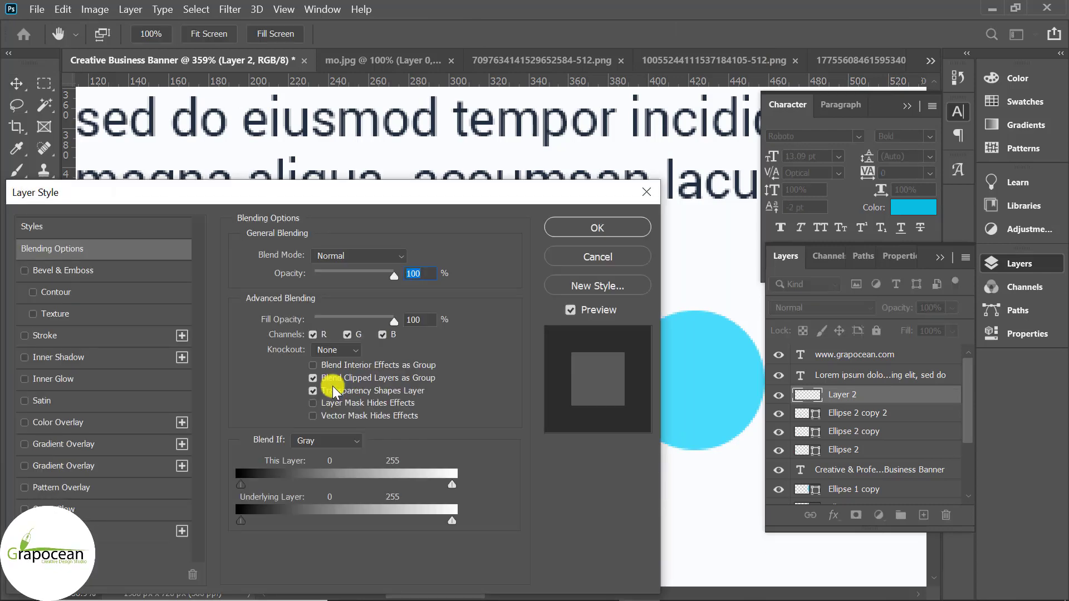
{"action": "left_click", "coordinate": [79, 423]}
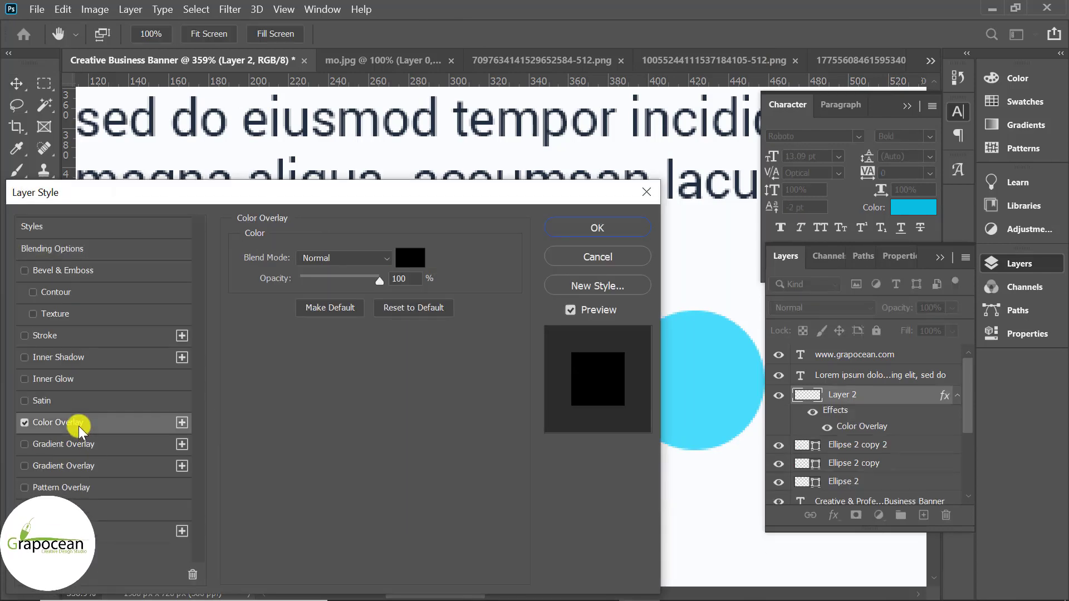
{"action": "left_click", "coordinate": [406, 259]}
{"action": "left_click", "coordinate": [713, 170]}
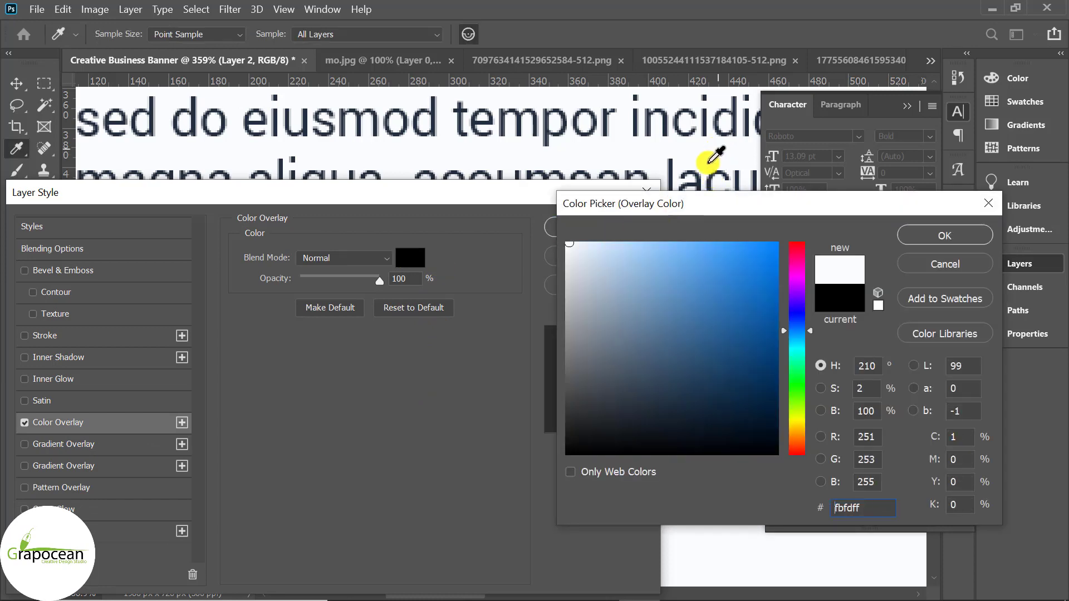
{"action": "left_click", "coordinate": [937, 237]}
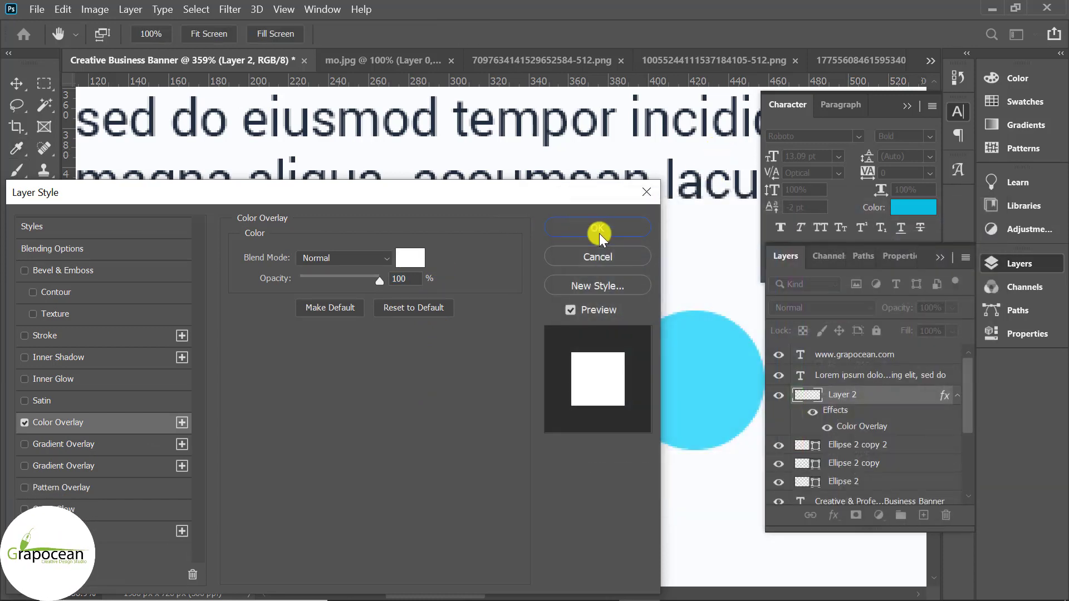
{"action": "left_click", "coordinate": [599, 233]}
Place copies of the blue ring ellipses in the banner's upper-left corner, partly outside the canvas
{"action": "scroll", "coordinate": [583, 449], "scroll_direction": "down", "scroll_amount": 6}
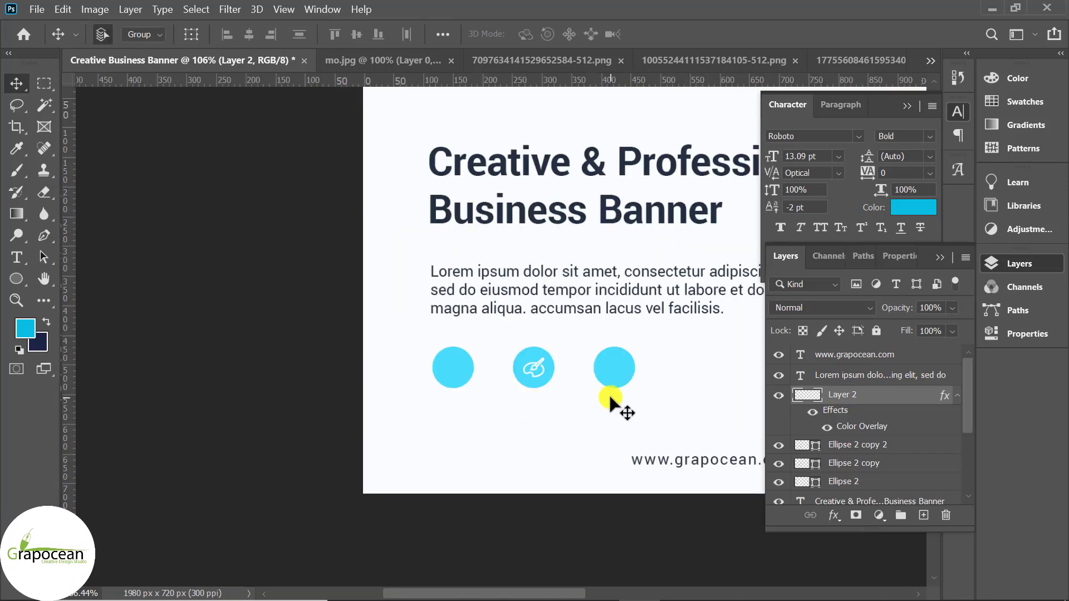
{"action": "scroll", "coordinate": [506, 440], "scroll_direction": "down", "scroll_amount": 4}
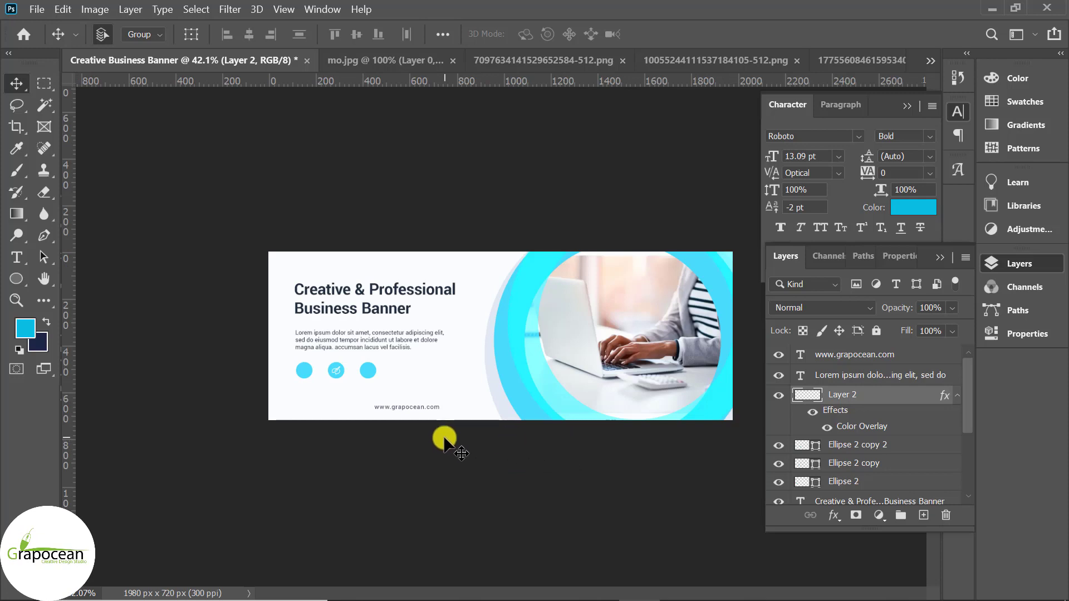
{"action": "left_click", "coordinate": [547, 394]}
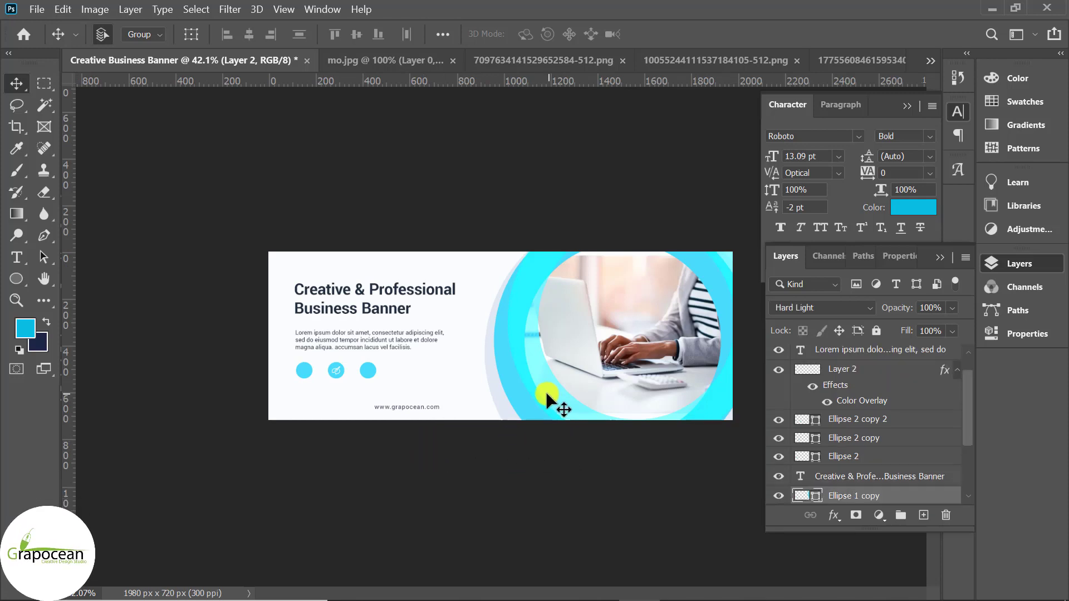
{"action": "left_click_drag", "start_coordinate": [521, 405], "coordinate": [124, 545]}
{"action": "left_click_drag", "start_coordinate": [296, 395], "coordinate": [290, 155]}
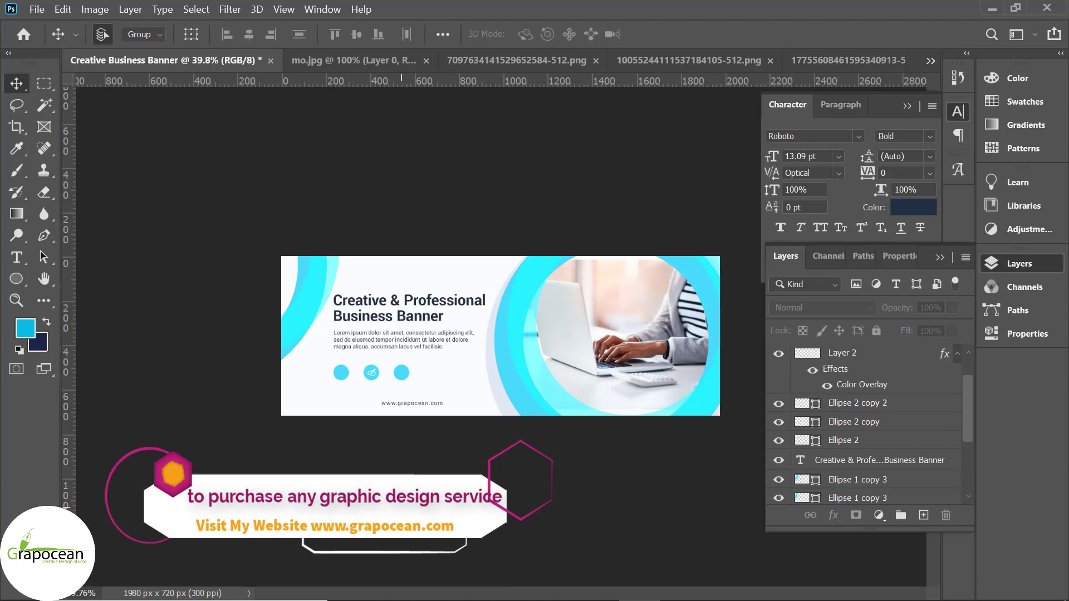
Copy the megaphone icon from its PNG document and paste it into the Creative Business Banner document
{"action": "scroll", "coordinate": [402, 508], "scroll_direction": "up", "scroll_amount": 7}
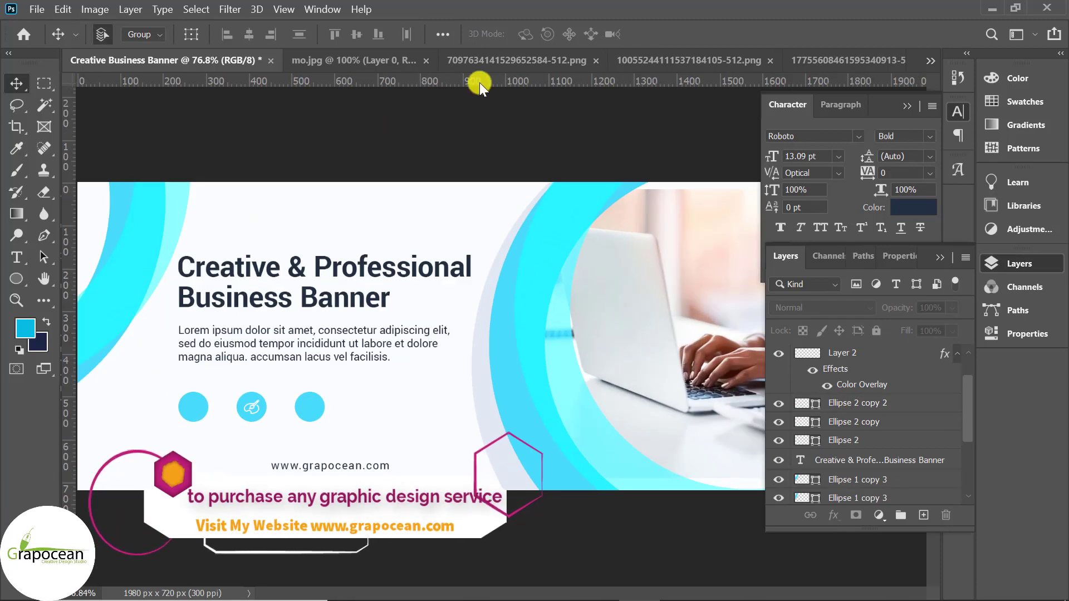
{"action": "left_click", "coordinate": [836, 62]}
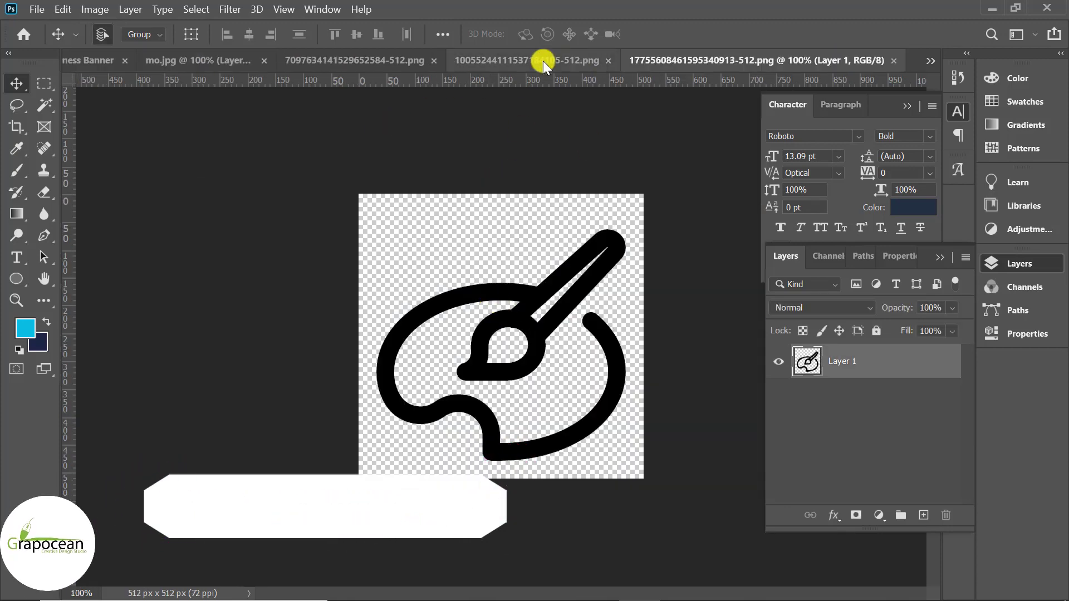
{"action": "left_click", "coordinate": [543, 61]}
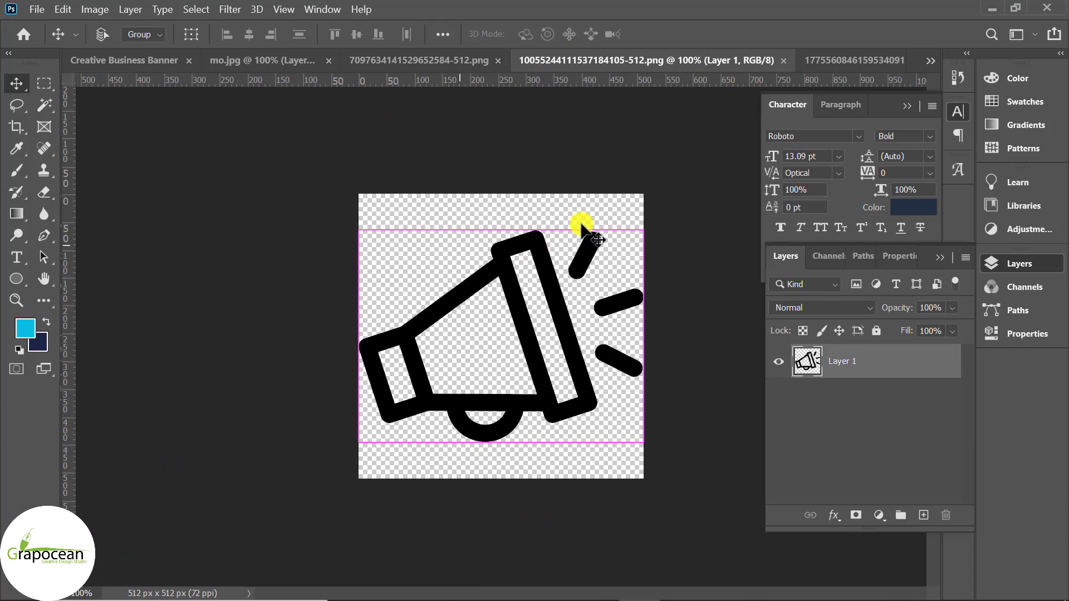
{"action": "left_click", "coordinate": [931, 60]}
{"action": "left_click", "coordinate": [828, 61]}
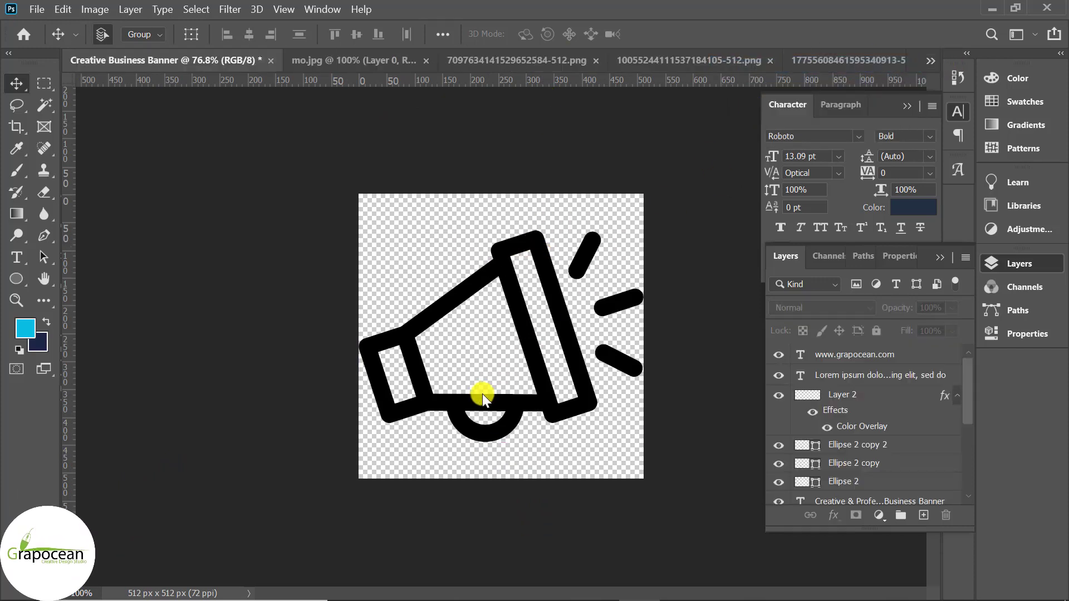
{"action": "scroll", "coordinate": [158, 446], "scroll_direction": "up", "scroll_amount": 3}
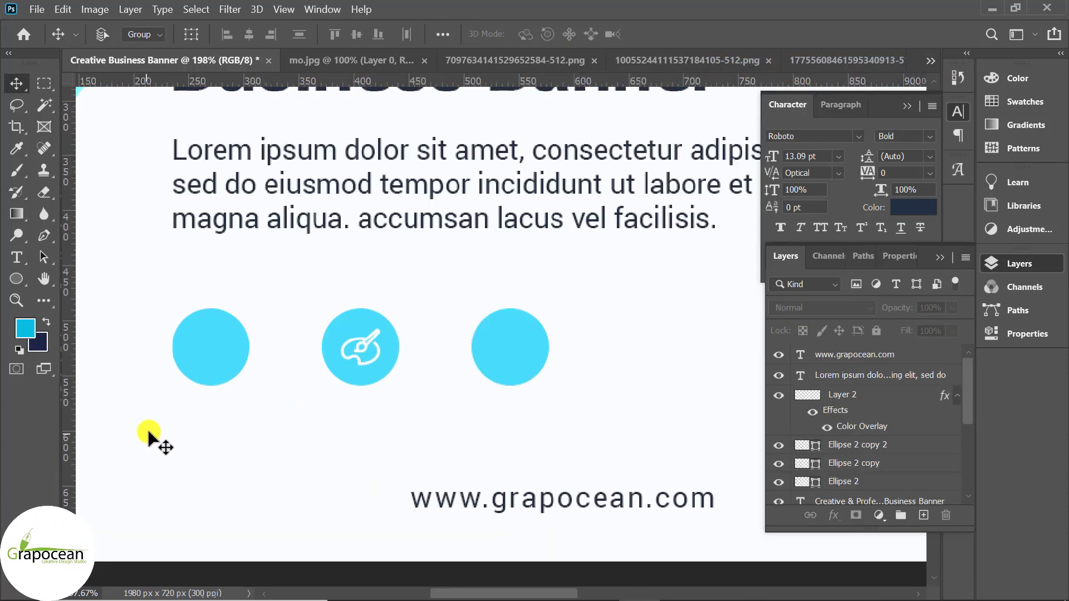
{"action": "key", "text": "ctrl+v"}
Scale the megaphone icon to about 8.44% inside the third circle and apply the palette icon's near-white colour overlay to it
{"action": "key", "text": "ctrl+t"}
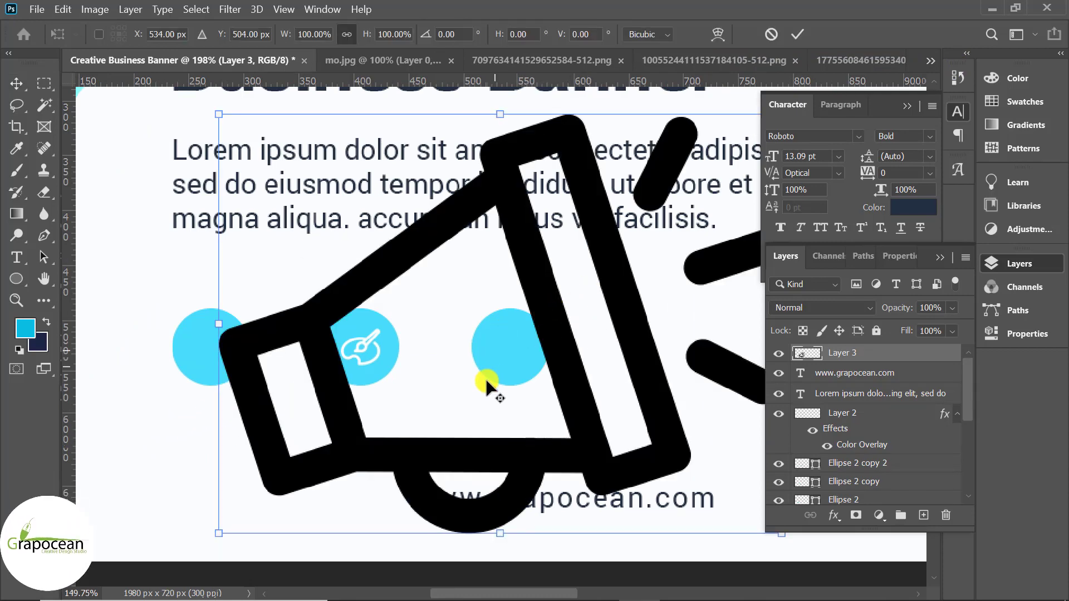
{"action": "scroll", "coordinate": [490, 382], "scroll_direction": "down", "scroll_amount": 3}
{"action": "left_click_drag", "start_coordinate": [422, 474], "coordinate": [320, 417]}
{"action": "scroll", "coordinate": [314, 398], "scroll_direction": "up", "scroll_amount": 5}
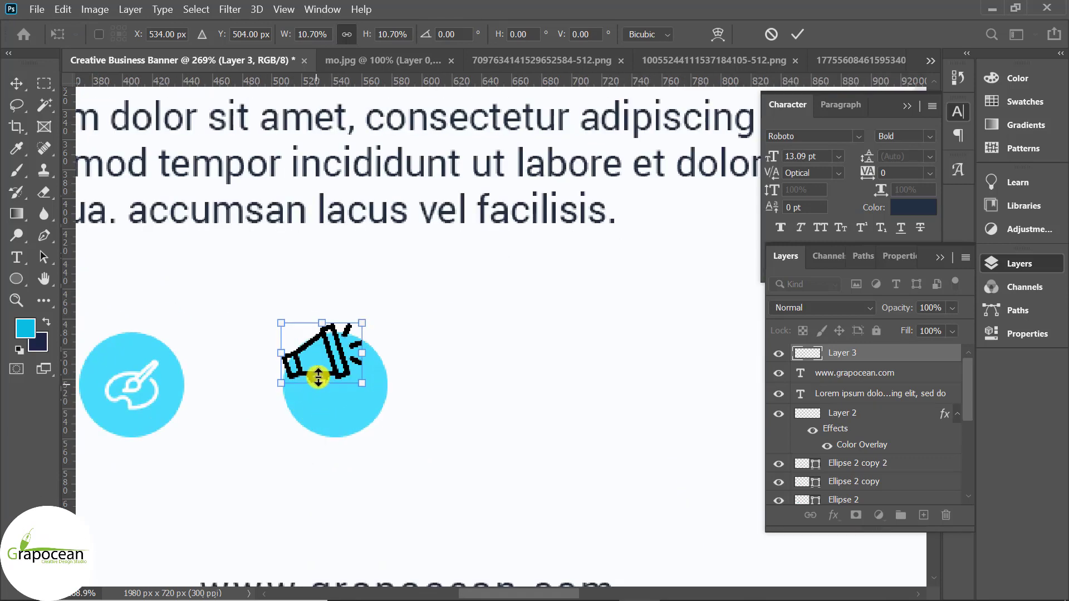
{"action": "left_click_drag", "start_coordinate": [320, 359], "coordinate": [367, 404]}
{"action": "left_click", "coordinate": [800, 35]}
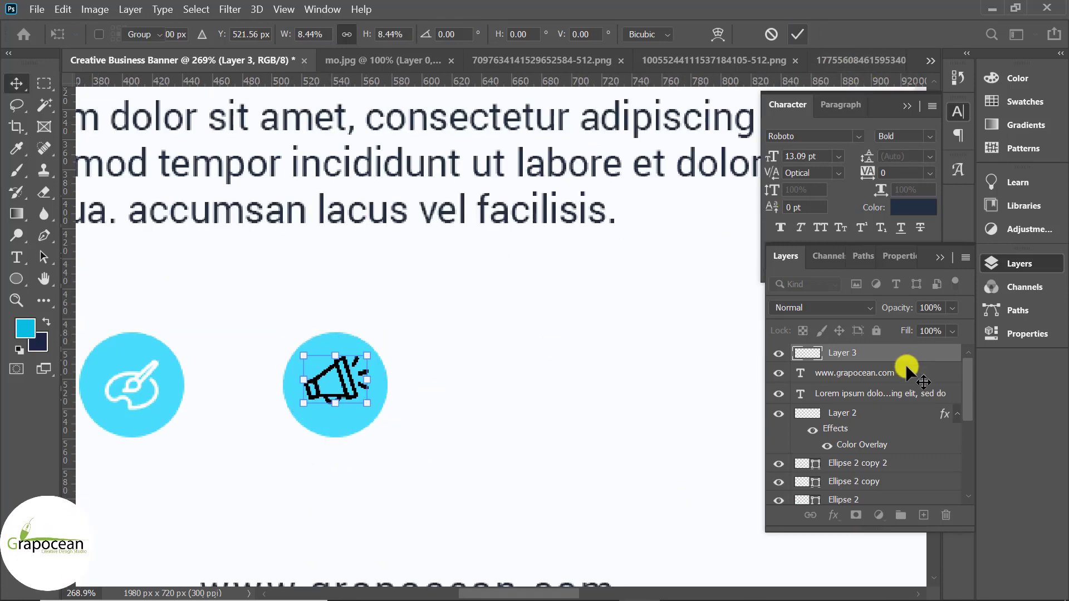
{"action": "left_click_drag", "start_coordinate": [937, 362], "coordinate": [937, 359]}
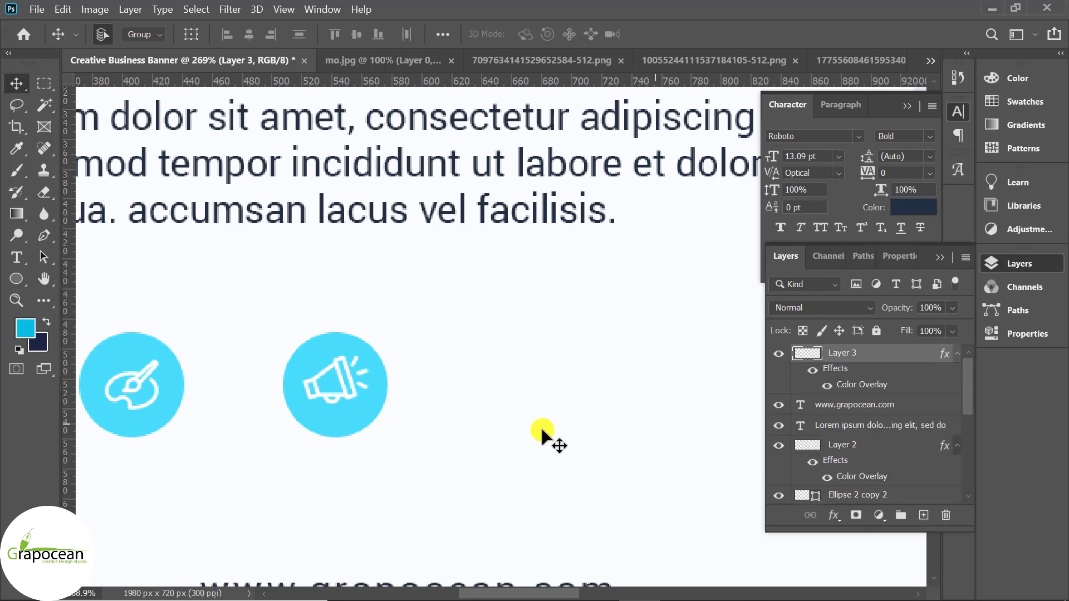
Load the third circle's outline as a selection and centre the megaphone icon horizontally within it
{"action": "left_click", "coordinate": [351, 415]}
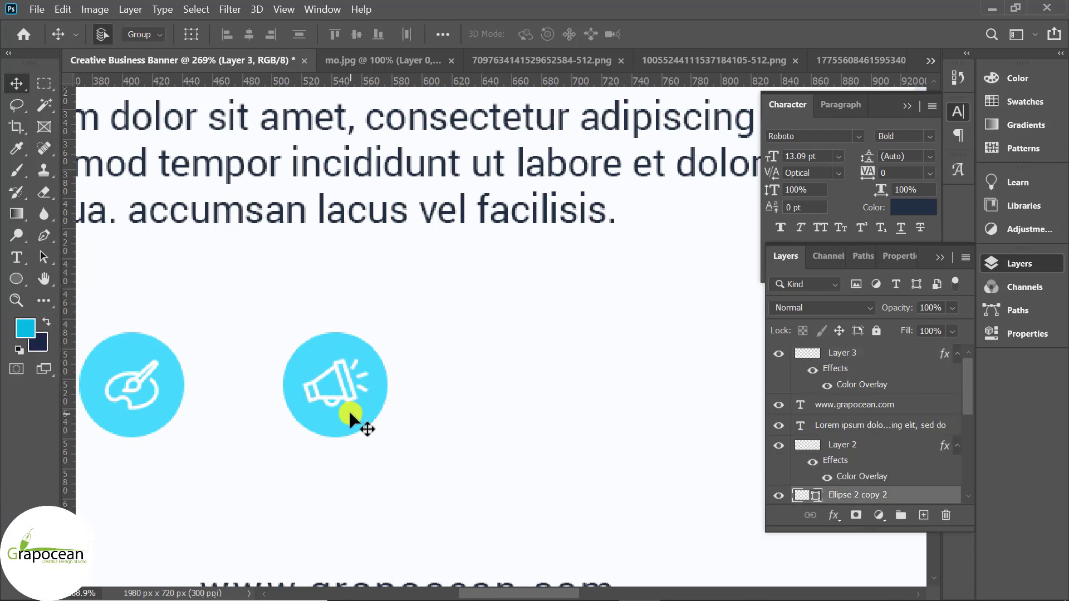
{"action": "left_click", "coordinate": [806, 495], "text": "ctrl"}
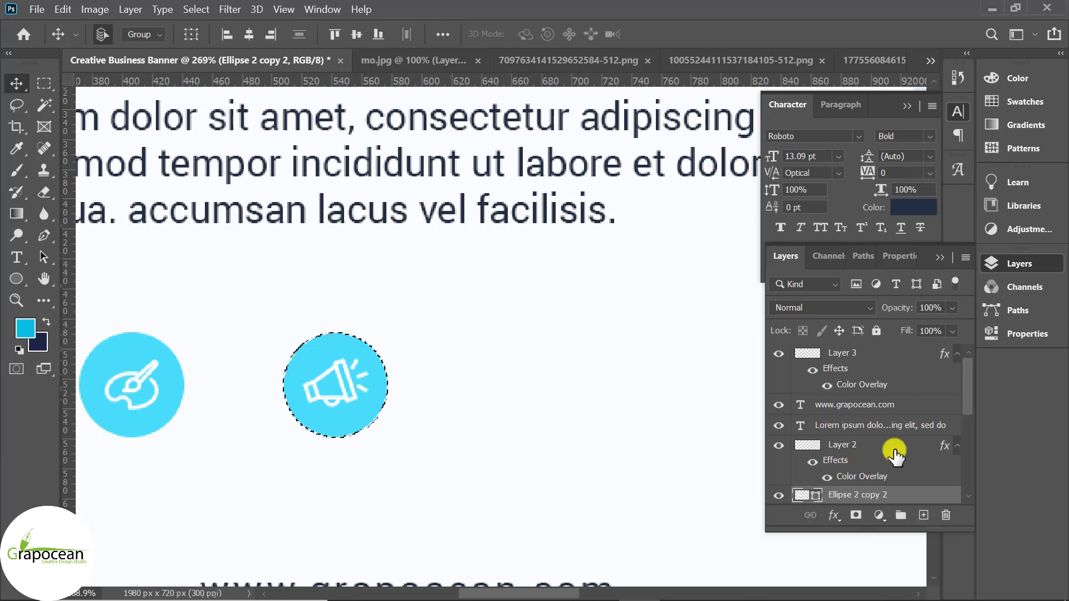
{"action": "left_click", "coordinate": [778, 355]}
{"action": "left_click", "coordinate": [900, 362]}
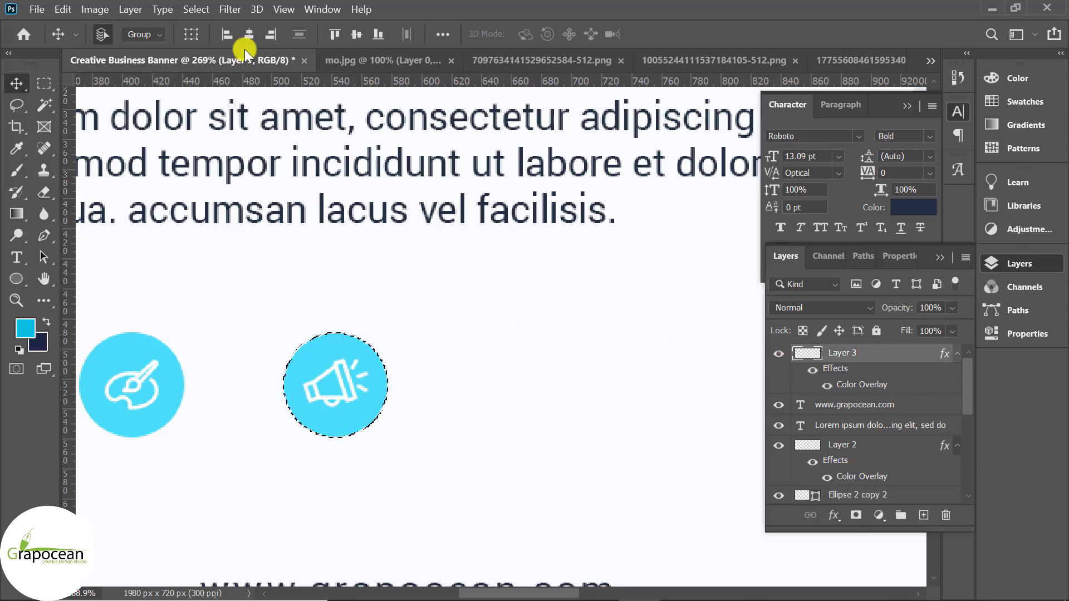
{"action": "left_click", "coordinate": [249, 34]}
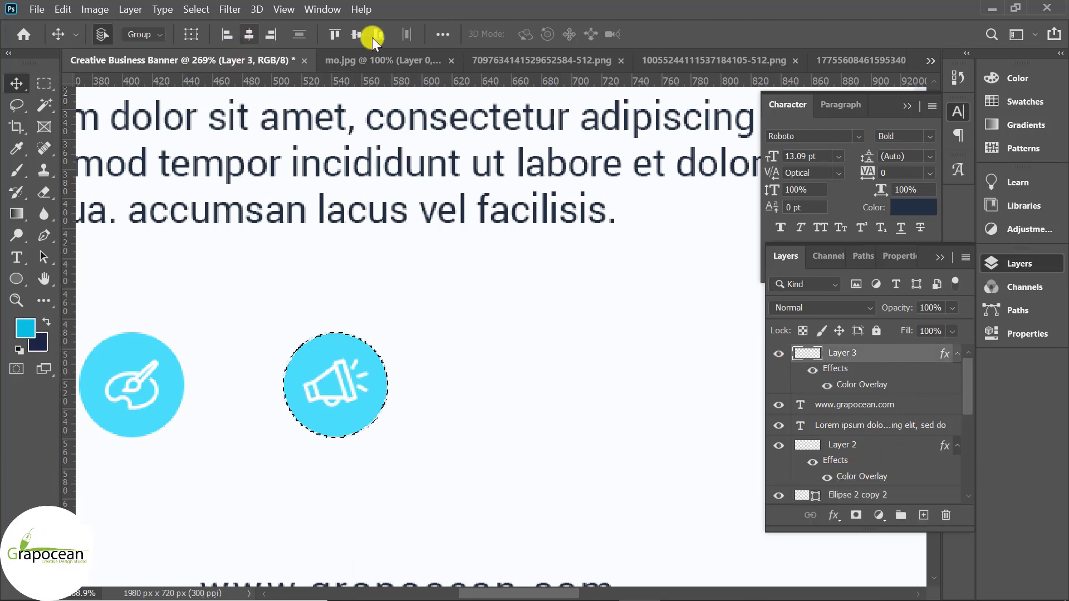
{"action": "left_click", "coordinate": [44, 83]}
{"action": "key", "text": "ctrl+0"}
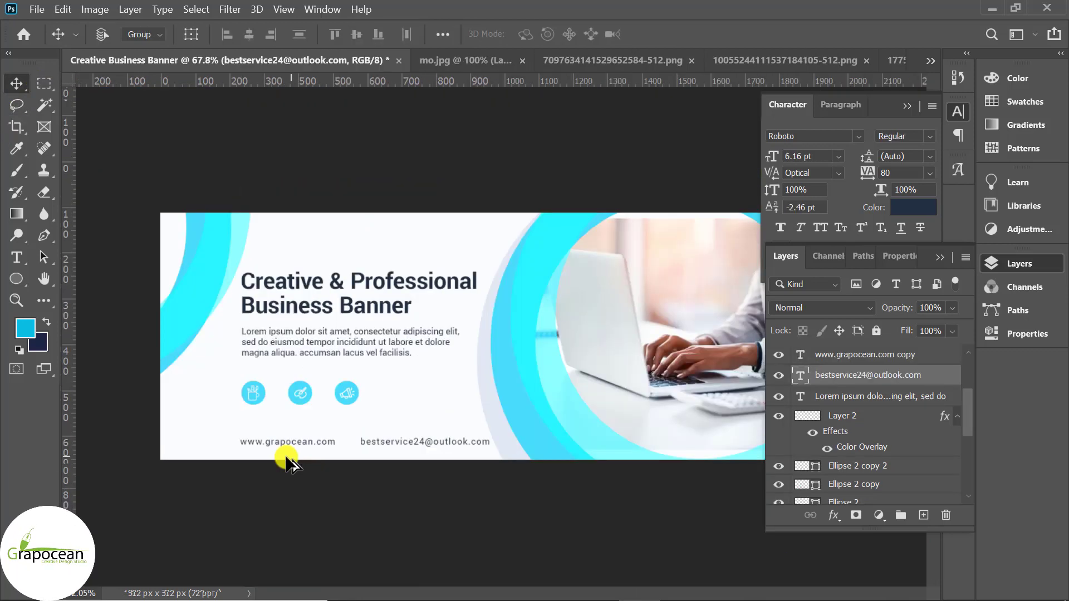
{"action": "scroll", "coordinate": [287, 462], "scroll_direction": "up", "scroll_amount": 2}
{"action": "left_click_drag", "start_coordinate": [256, 446], "coordinate": [256, 433], "text": "alt"}
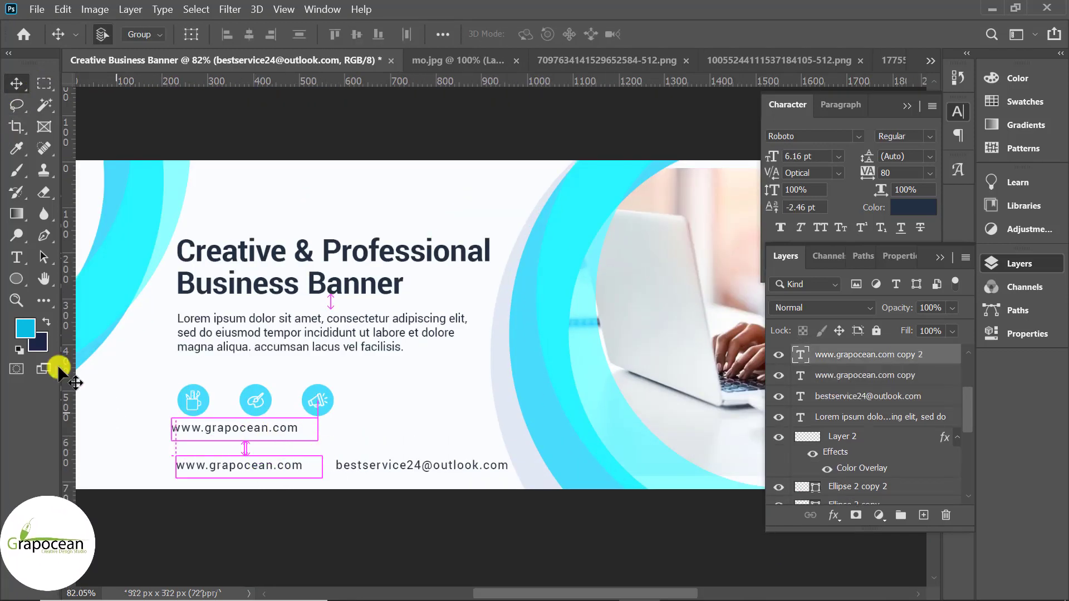
Set the duplicated website text's tracking to 0 and replace its wording with "Creatuve"
{"action": "left_click", "coordinate": [19, 257]}
{"action": "left_click_drag", "start_coordinate": [171, 427], "coordinate": [334, 442]}
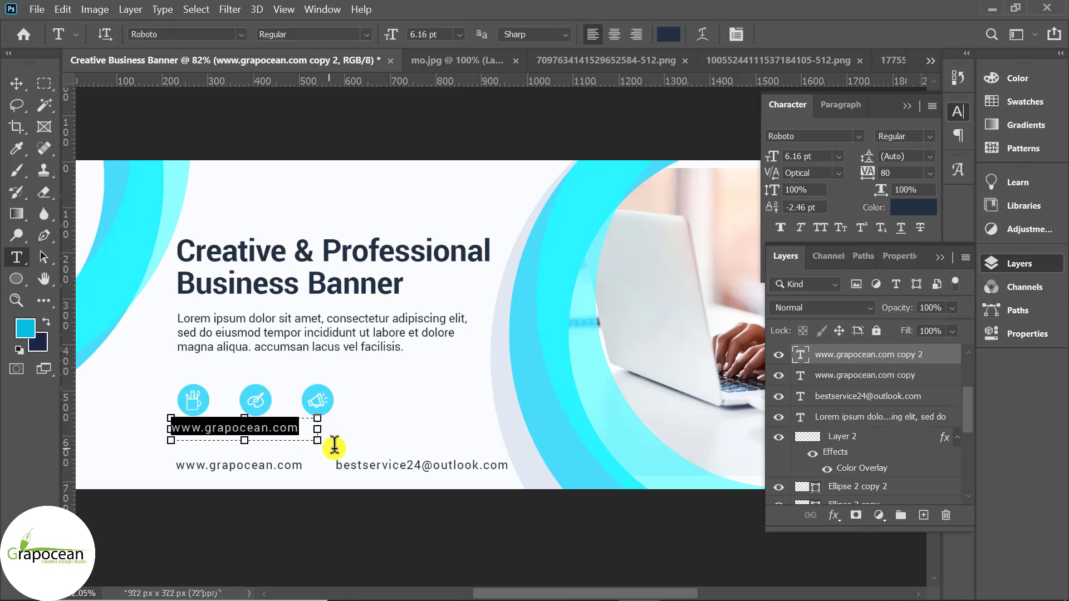
{"action": "left_click", "coordinate": [932, 177]}
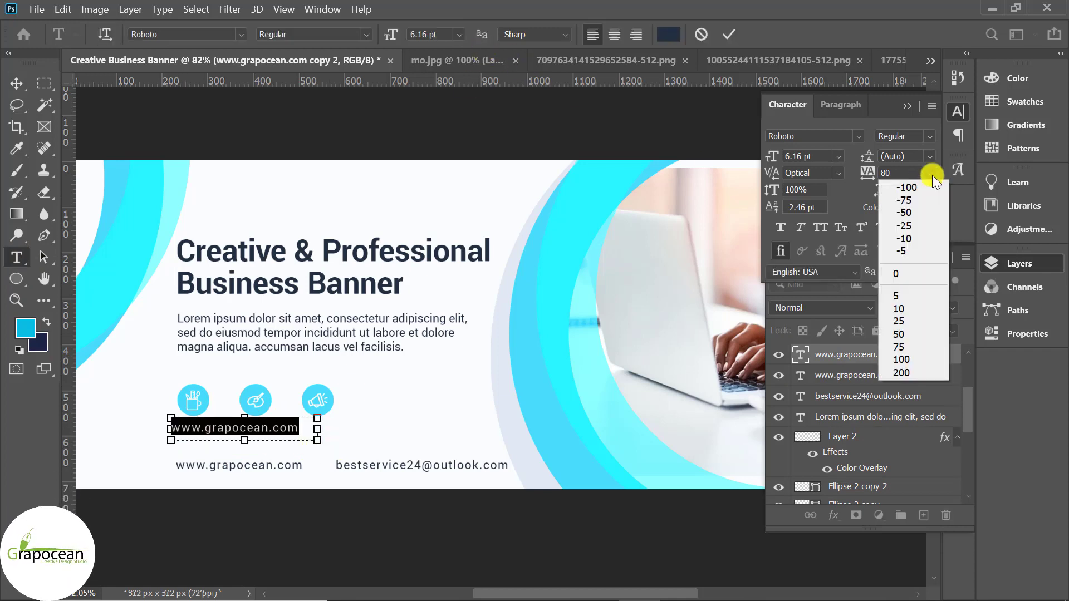
{"action": "left_click", "coordinate": [901, 275]}
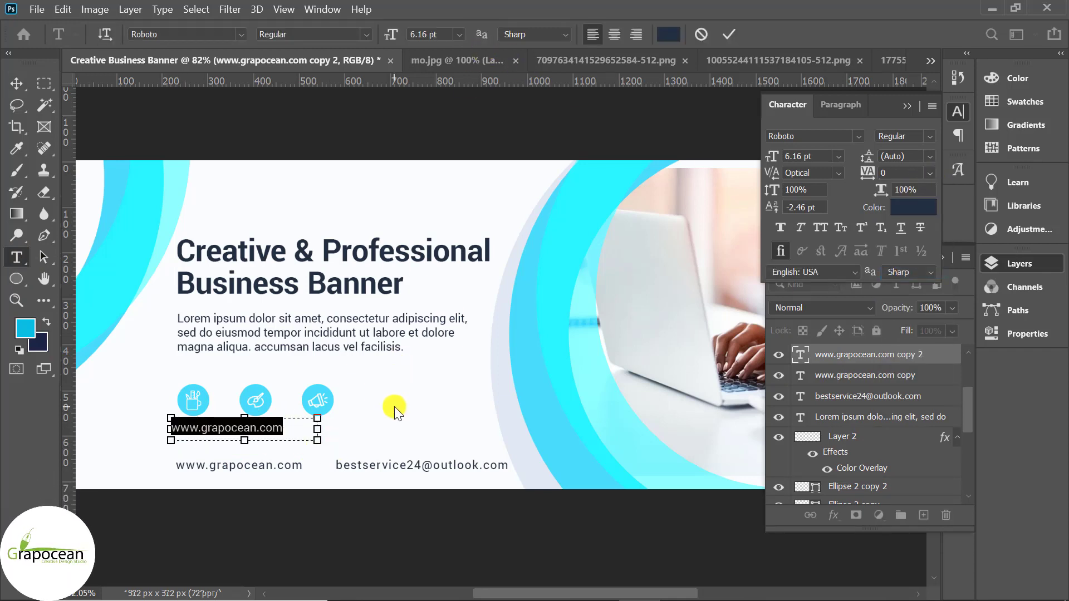
{"action": "key", "text": "ctrl+h"}
{"action": "key", "text": "BackSpace"}
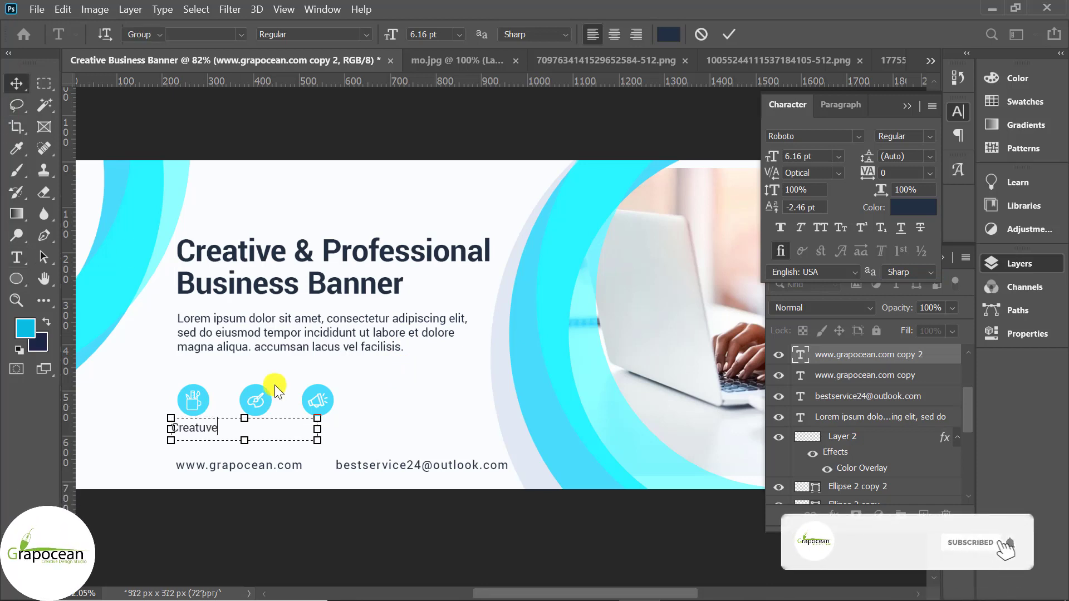
{"action": "key", "text": "ctrl+Return"}
Duplicate the "Creatuve" label beneath the palette circle, replace its wording with "Professional" and centre it under the circle
{"action": "left_click_drag", "start_coordinate": [208, 427], "coordinate": [274, 433]}
{"action": "key", "text": "t"}
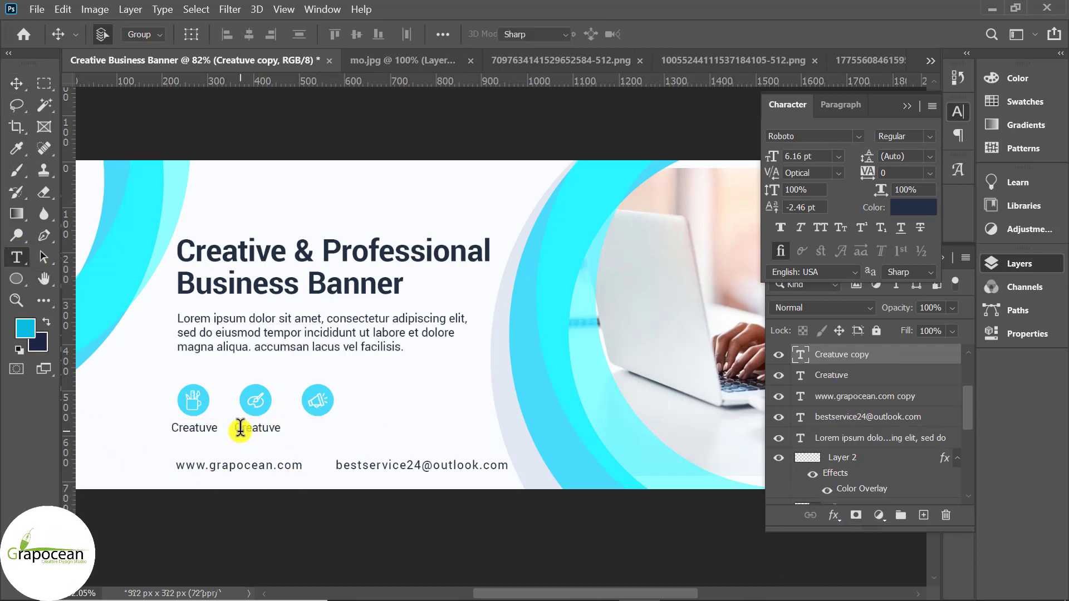
{"action": "left_click", "coordinate": [290, 431]}
{"action": "key", "text": "BackSpace"}
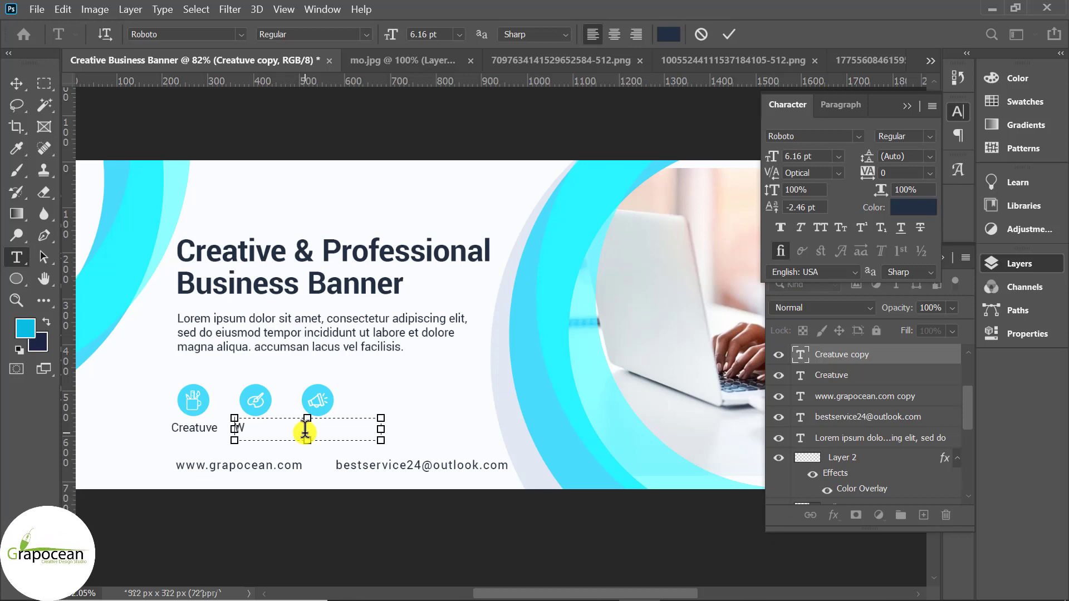
{"action": "type", "text": "Professional"}
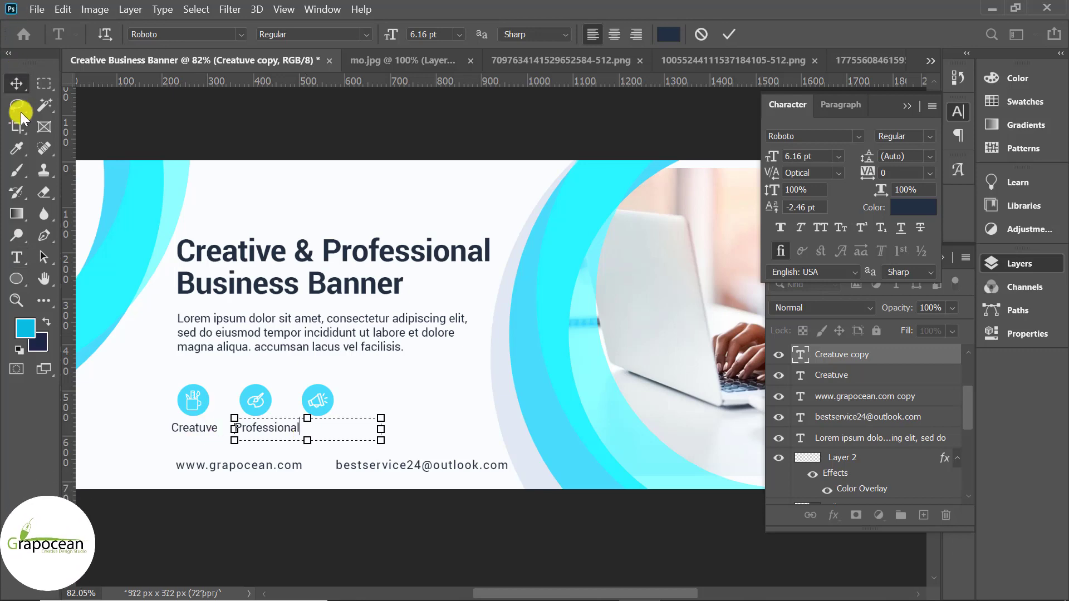
{"action": "left_click", "coordinate": [16, 83]}
{"action": "scroll", "coordinate": [275, 456], "scroll_direction": "up", "scroll_amount": 1}
{"action": "scroll", "coordinate": [273, 454], "scroll_direction": "up", "scroll_amount": 3}
{"action": "left_click_drag", "start_coordinate": [279, 426], "coordinate": [300, 424]}
Duplicate the "Professional" label beneath the megaphone circle and replace its wording with "Best Price"
{"action": "left_click_drag", "start_coordinate": [263, 415], "coordinate": [381, 424]}
{"action": "left_click", "coordinate": [17, 259]}
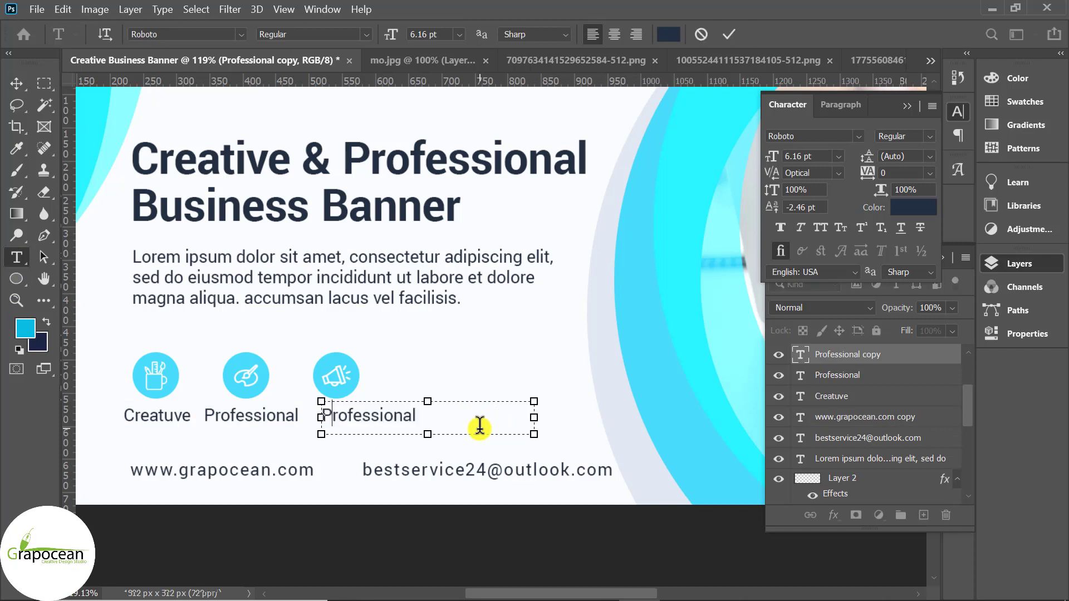
{"action": "key", "text": "Right"}
{"action": "key", "text": "Right"}
{"action": "key", "text": "Right"}
{"action": "key", "text": "Right"}
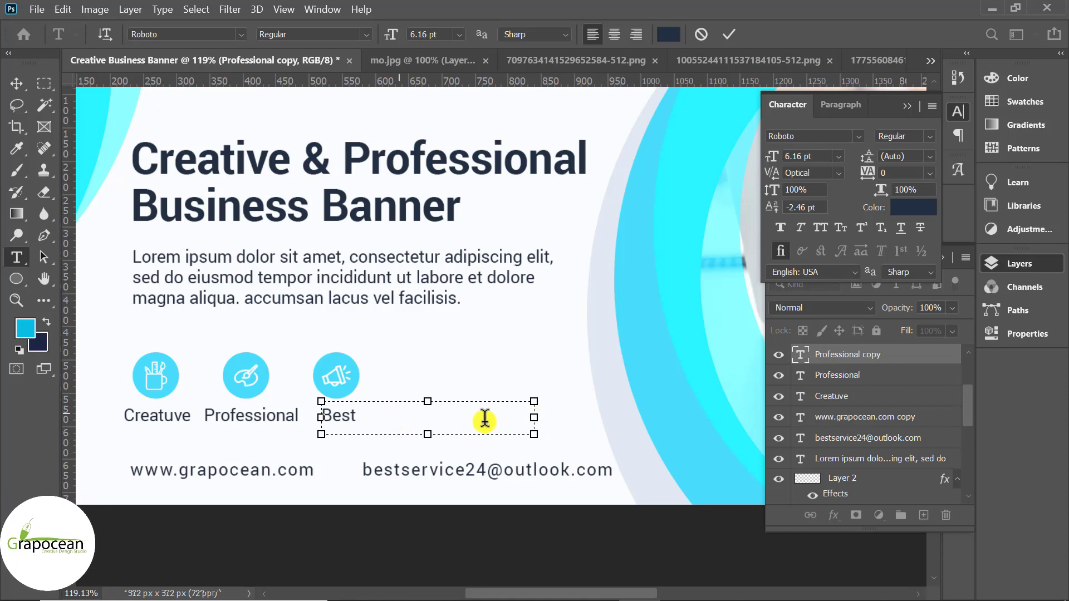
{"action": "left_click", "coordinate": [731, 38]}
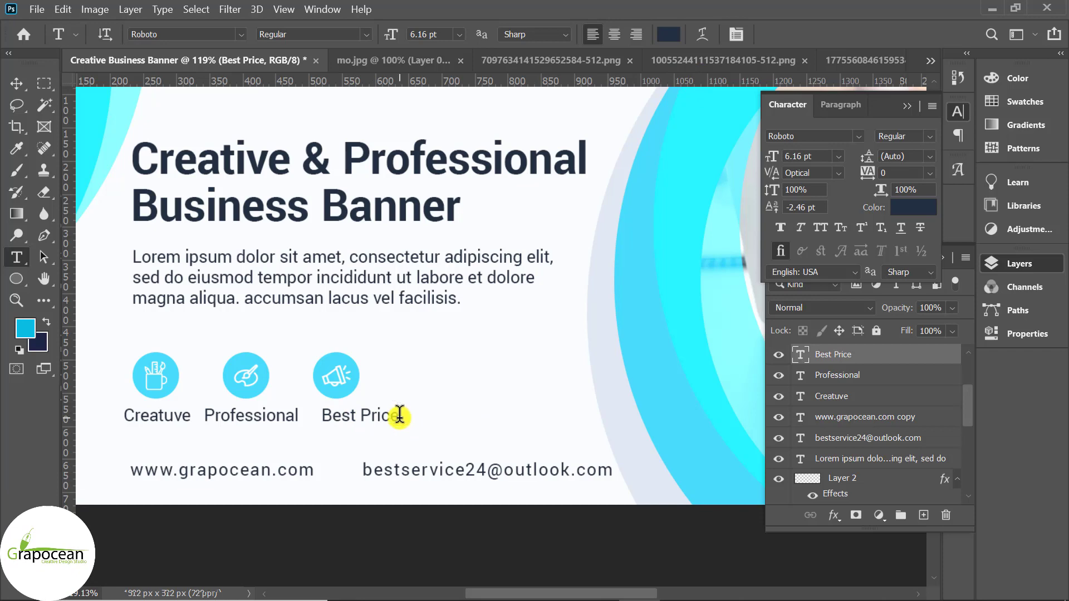
{"action": "left_click", "coordinate": [16, 84]}
Widen the icon row's spacing by moving the megaphone circle with "Best Price" and the palette circle with "Professional" farther right
{"action": "scroll", "coordinate": [653, 480], "scroll_direction": "down", "scroll_amount": 5}
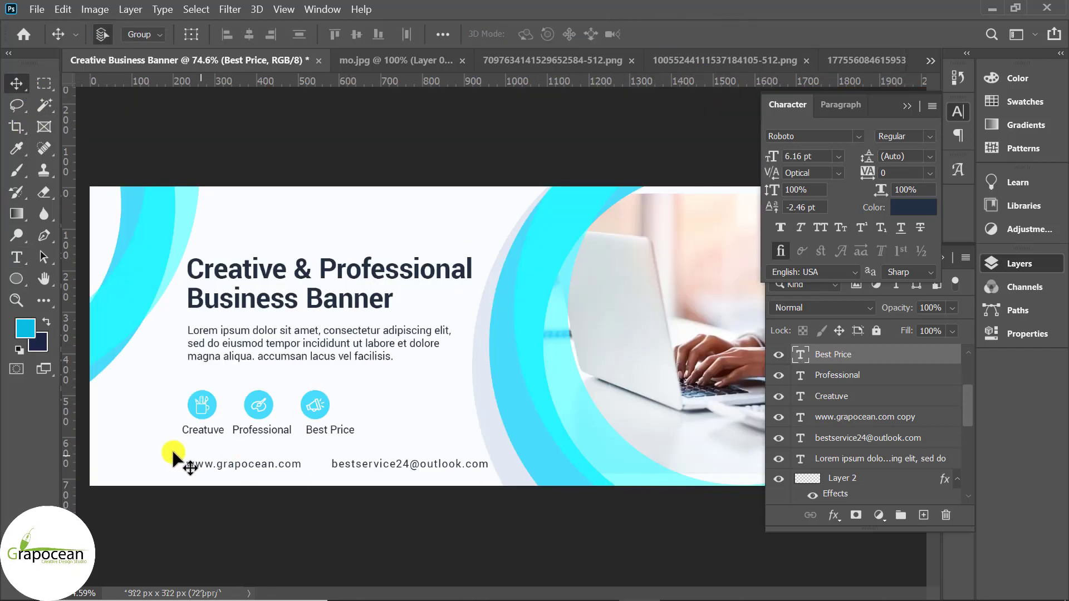
{"action": "scroll", "coordinate": [177, 443], "scroll_direction": "up", "scroll_amount": 4}
{"action": "scroll", "coordinate": [230, 400], "scroll_direction": "up", "scroll_amount": 3}
{"action": "scroll", "coordinate": [445, 368], "scroll_direction": "down", "scroll_amount": 1}
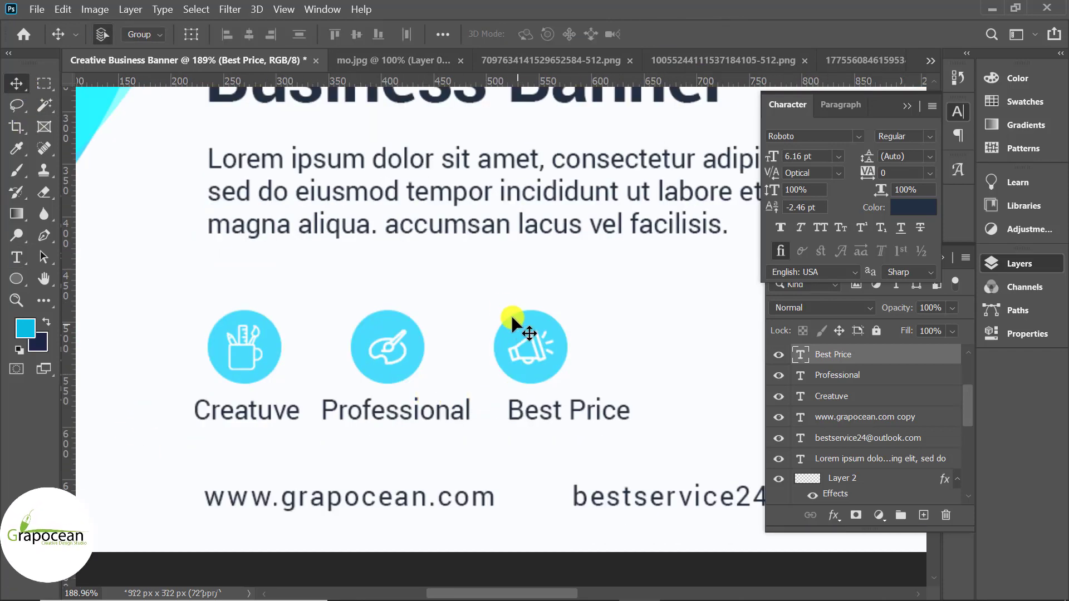
{"action": "left_click", "coordinate": [558, 347]}
{"action": "left_click_drag", "start_coordinate": [556, 345], "coordinate": [640, 351]}
{"action": "left_click_drag", "start_coordinate": [586, 411], "coordinate": [653, 415]}
{"action": "left_click_drag", "start_coordinate": [389, 335], "coordinate": [443, 347]}
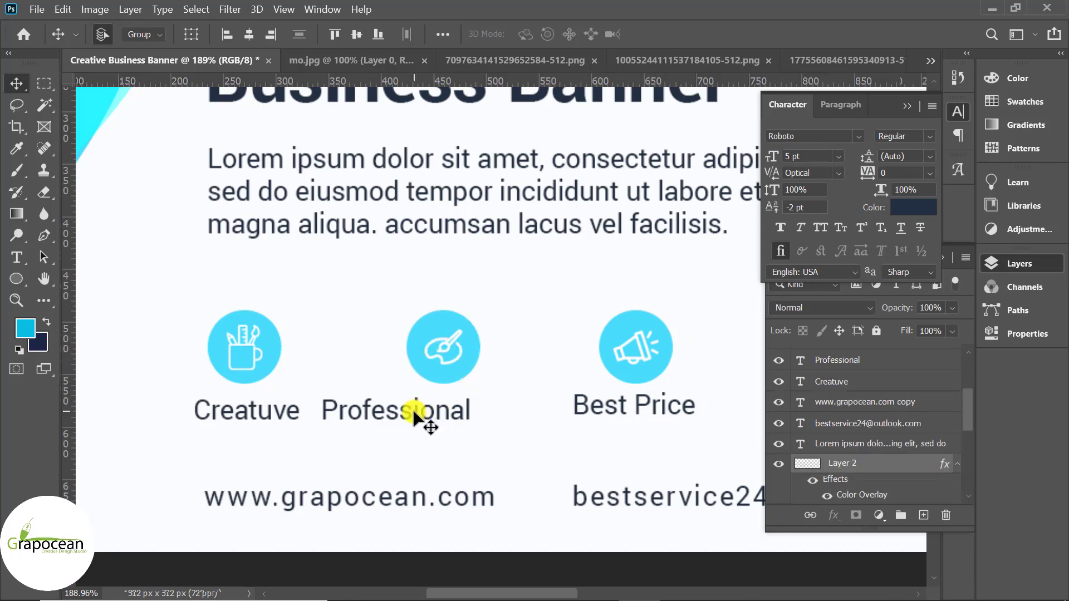
{"action": "left_click_drag", "start_coordinate": [413, 411], "coordinate": [456, 413]}
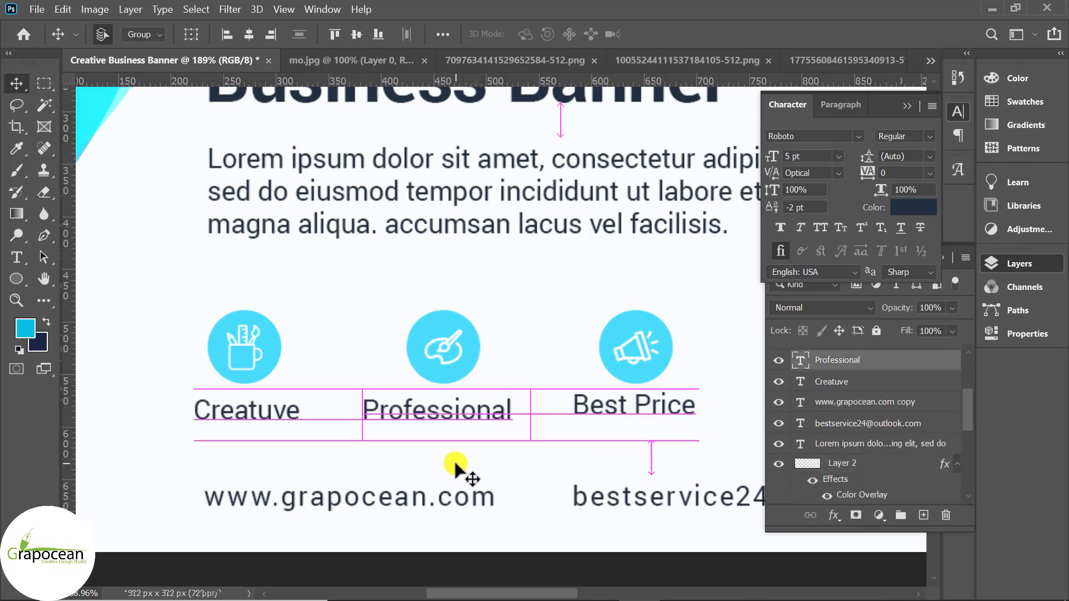
Correct the spelling of the label under the first circle to "Creative"
{"action": "scroll", "coordinate": [460, 450], "scroll_direction": "down", "scroll_amount": 3}
{"action": "scroll", "coordinate": [370, 449], "scroll_direction": "up", "scroll_amount": 2}
{"action": "key", "text": "t"}
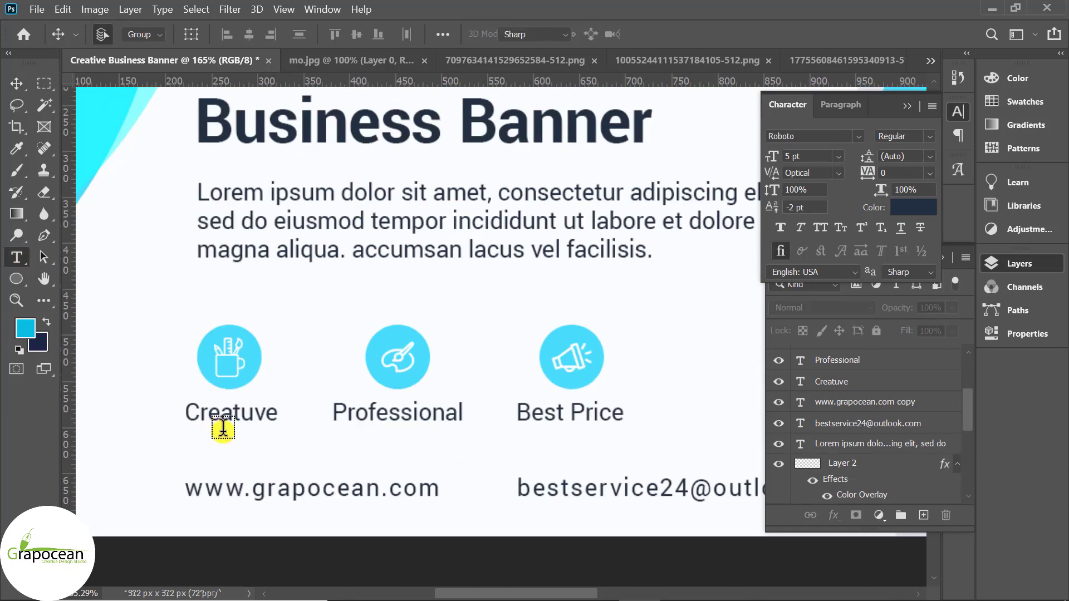
{"action": "left_click", "coordinate": [253, 414]}
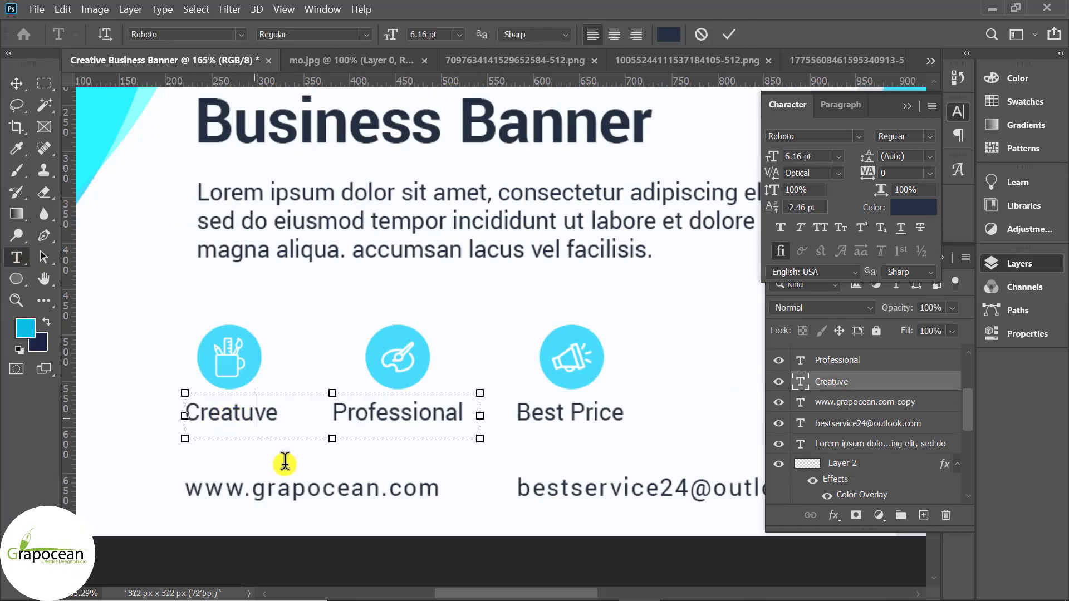
{"action": "key", "text": "Delete"}
{"action": "type", "text": "i"}
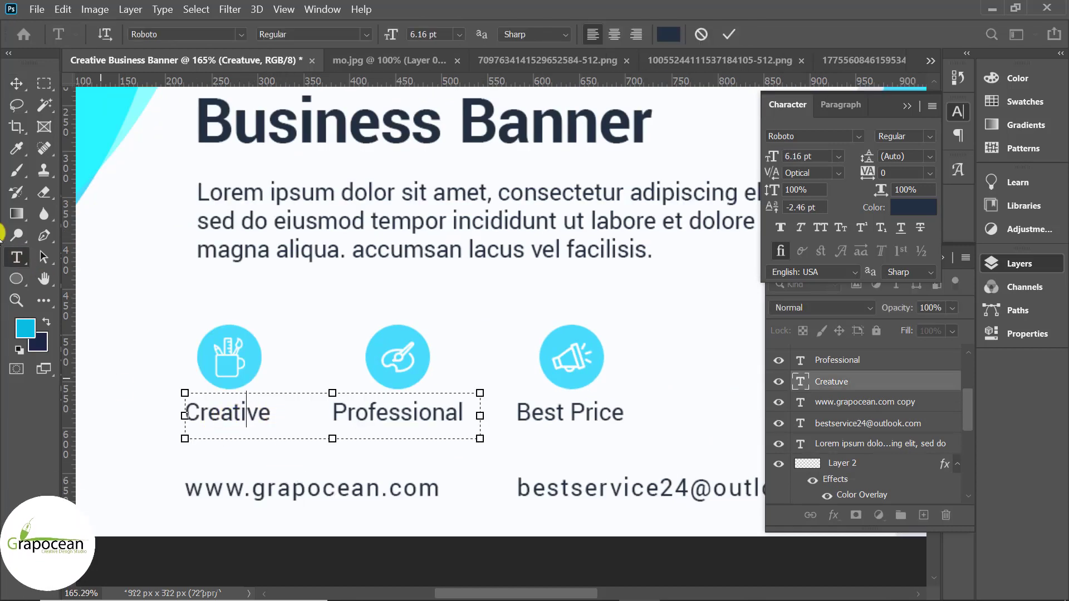
{"action": "left_click", "coordinate": [19, 258]}
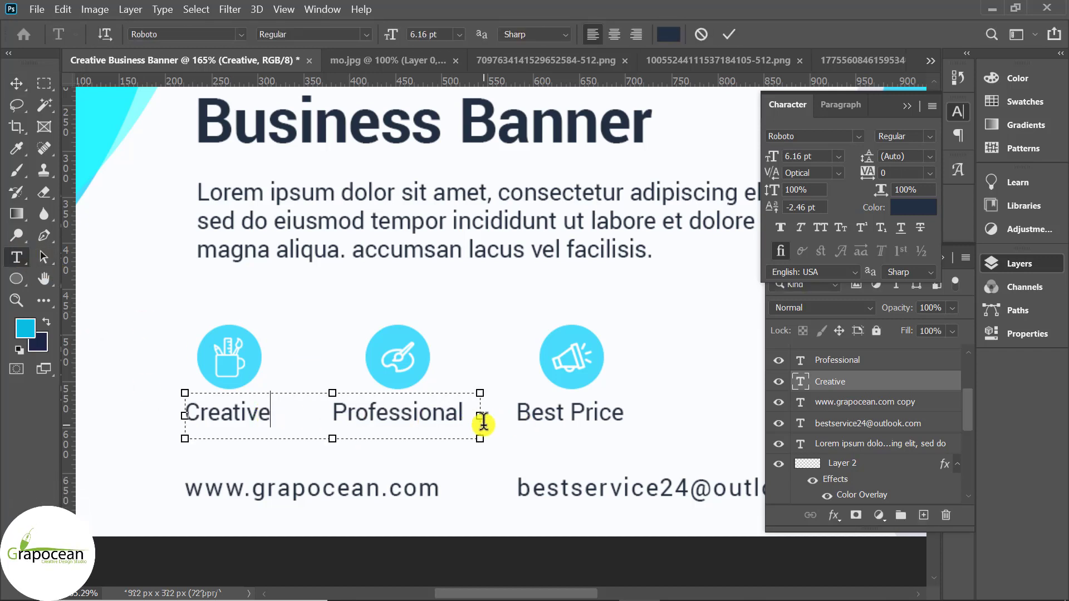
Narrow the "Creative" label's text box to about 100 px wide so it fits its word
{"action": "left_click_drag", "start_coordinate": [484, 424], "coordinate": [280, 424]}
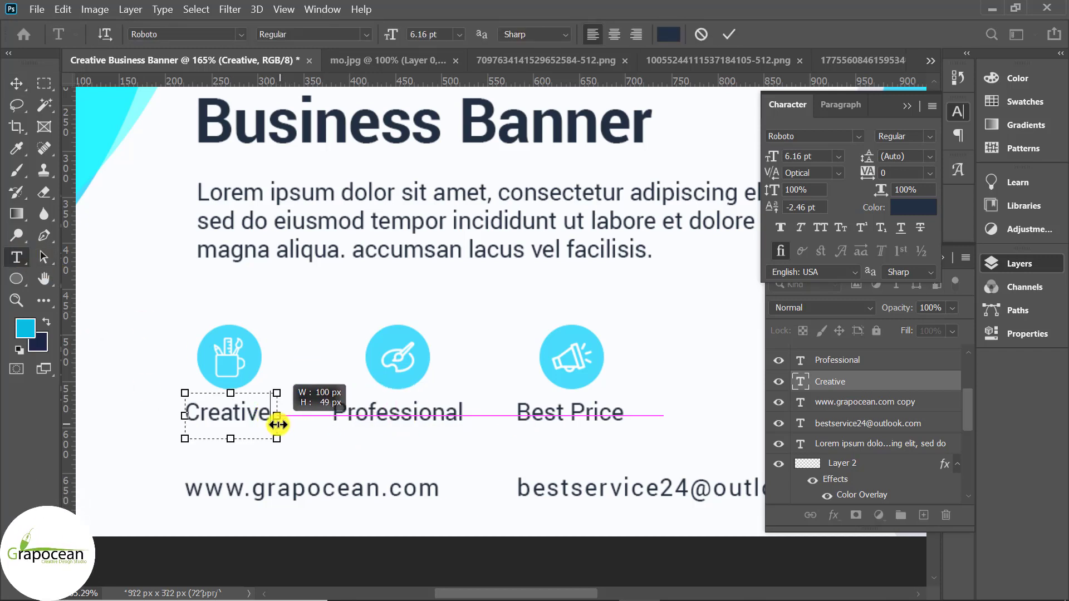
{"action": "left_click", "coordinate": [19, 85]}
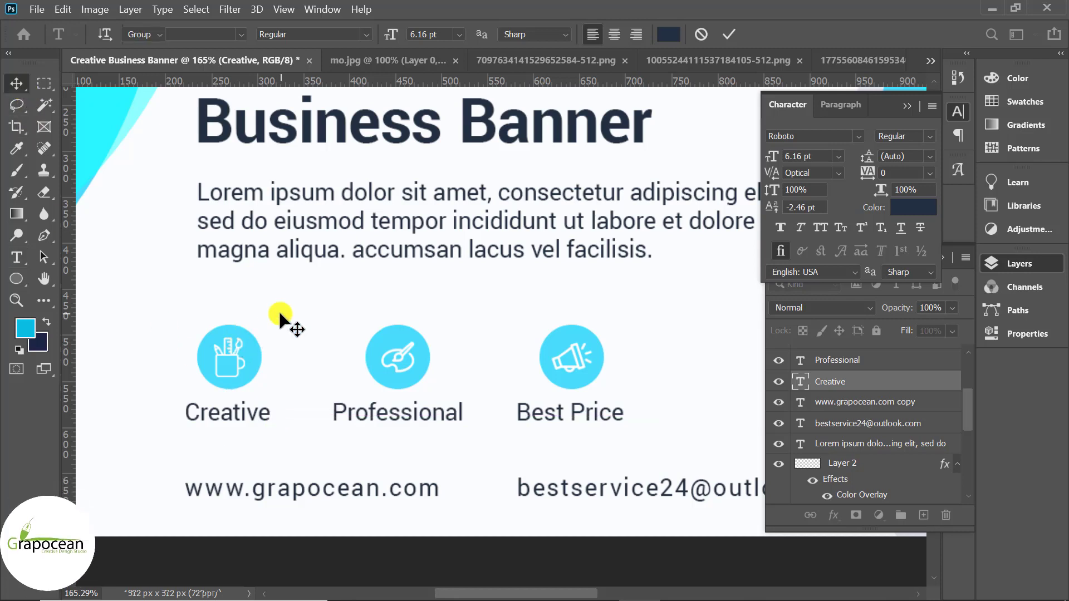
{"action": "left_click", "coordinate": [436, 449]}
{"action": "scroll", "coordinate": [501, 478], "scroll_direction": "down", "scroll_amount": 5}
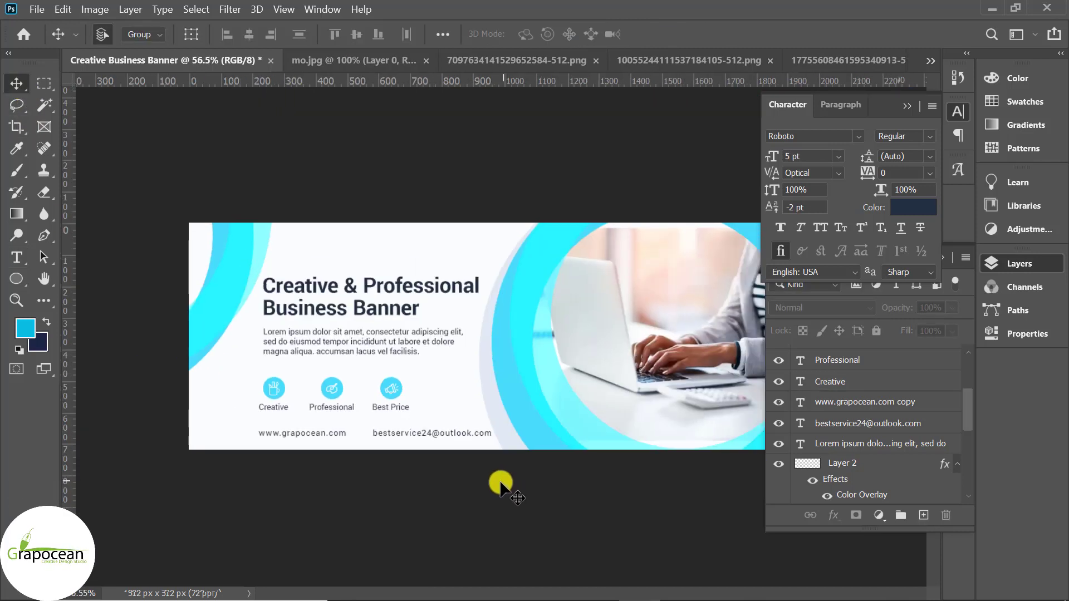